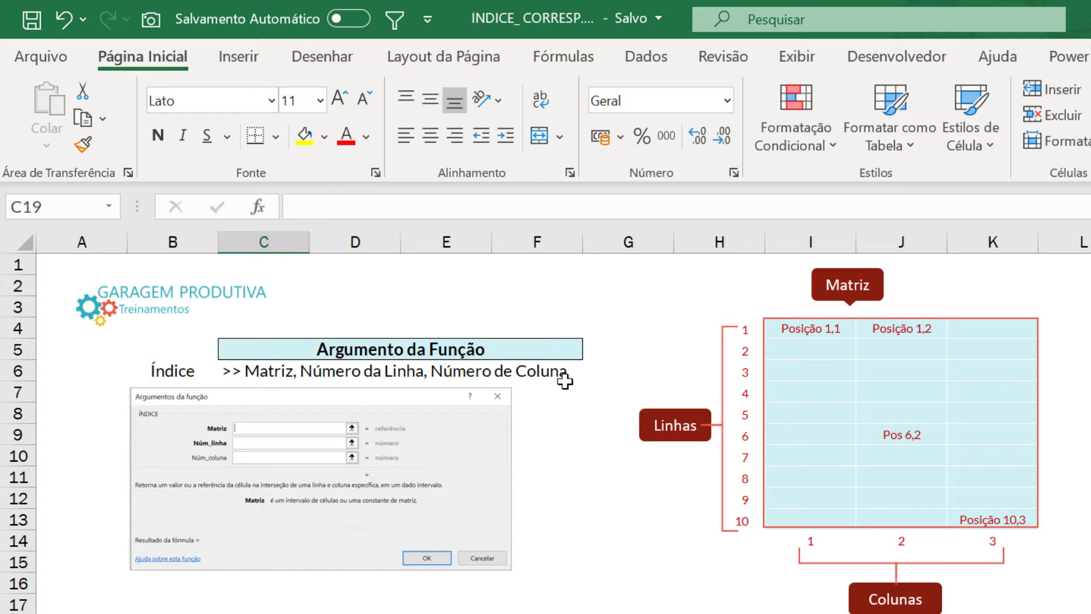
Examine the matrix diagram's layout by selecting its first row, its first column and the full range I4:K13
left_click(793, 391)
left_click_drag(825, 329, 1009, 325)
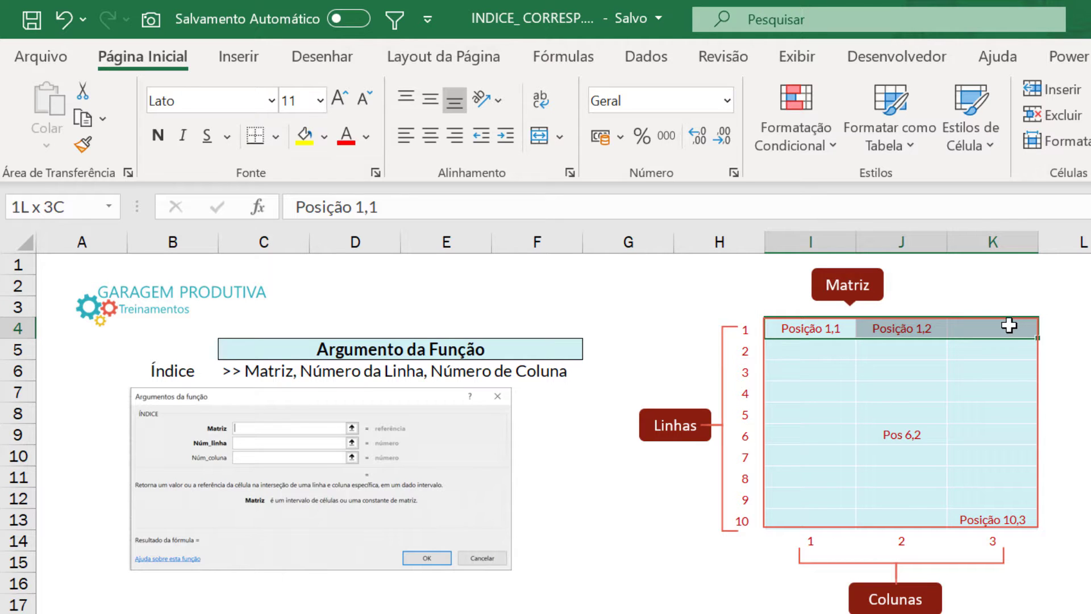
left_click_drag(1009, 326, 1009, 325)
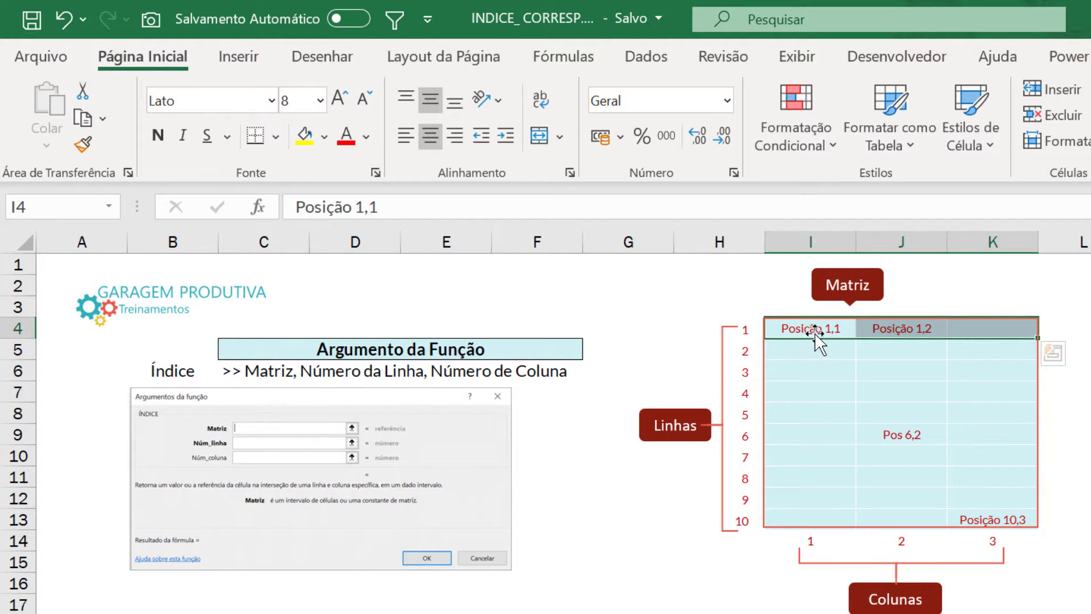
left_click_drag(792, 330, 799, 511)
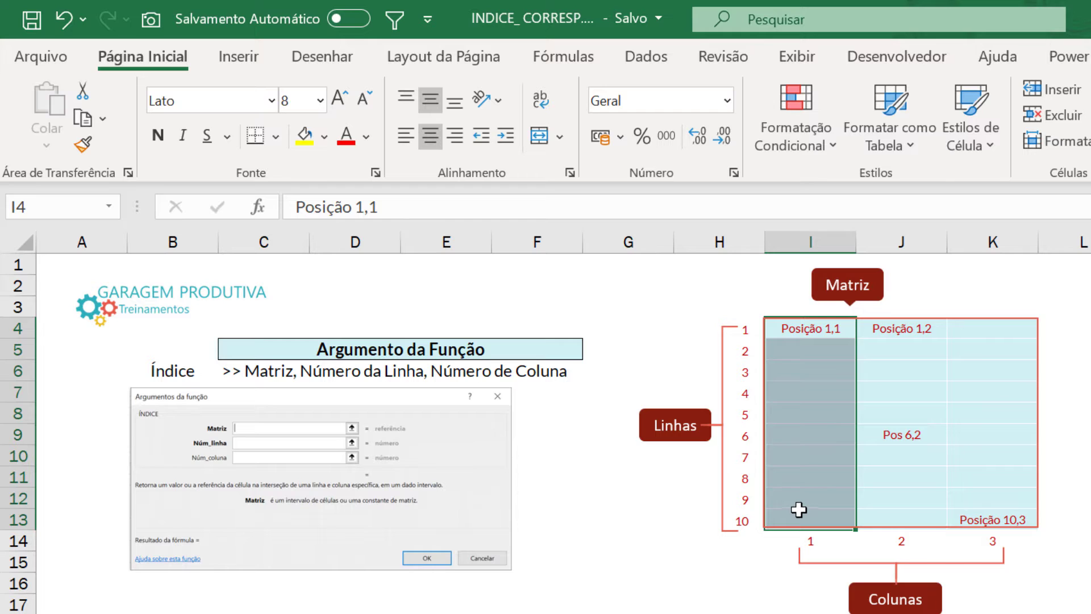
left_click(1080, 455)
left_click_drag(801, 330, 1006, 515)
left_click(1064, 524)
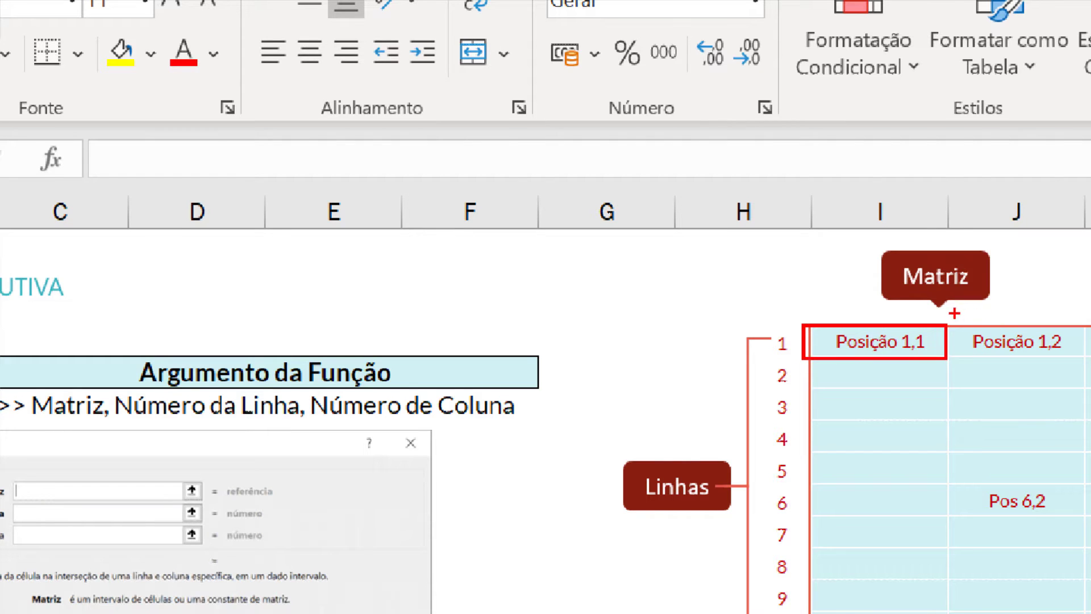
Outline the matrix cells Posição 1,2, Pos 6,2 and Posição 10,3 with red on-screen annotations
mouse_move(953, 314)
left_mouse_down()
mouse_move(955, 357)
mouse_move(1034, 365)
mouse_move(1076, 350)
mouse_move(932, 313)
left_mouse_up()
left_click_drag(946, 476, 1081, 517)
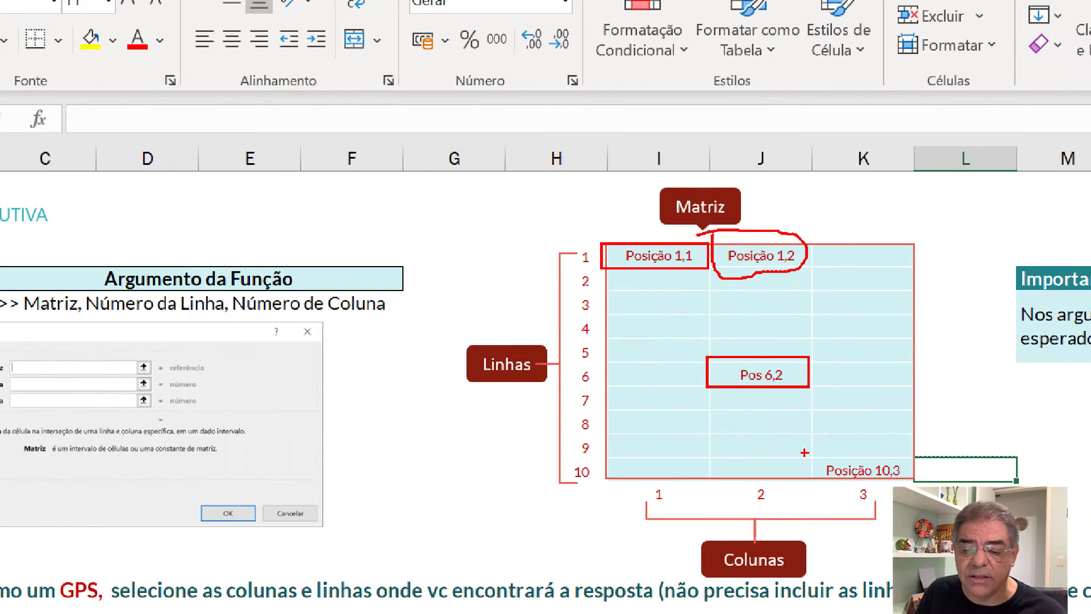
mouse_move(804, 453)
left_mouse_down()
mouse_move(935, 482)
mouse_move(919, 481)
left_mouse_up()
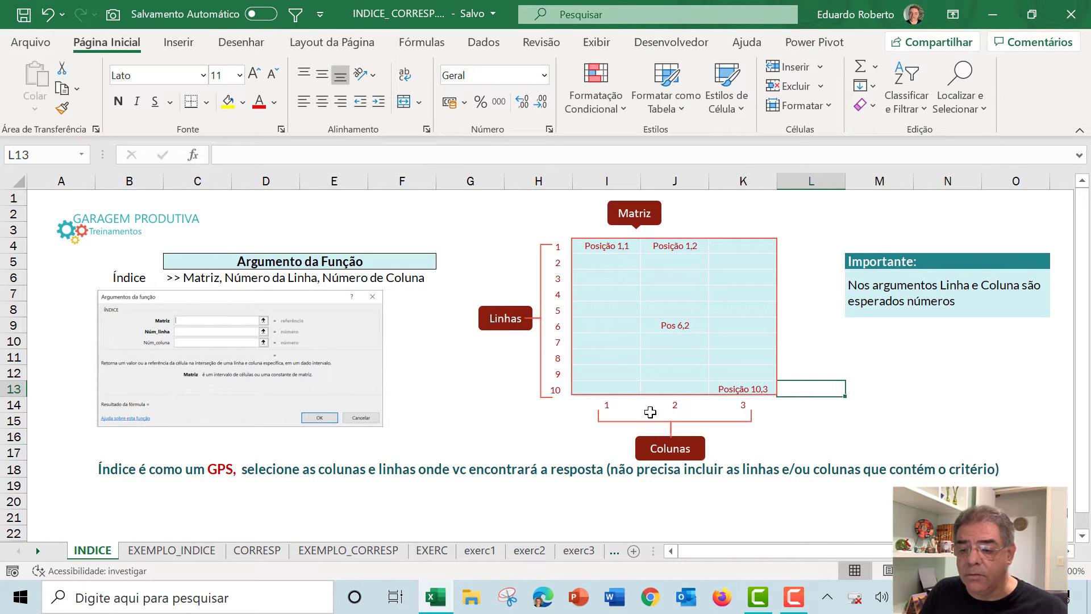
Review the Importante note and mark the Matriz, Núm_linha and Núm_coluna arguments in the pictured dialog with temporary red annotations
left_click(875, 356)
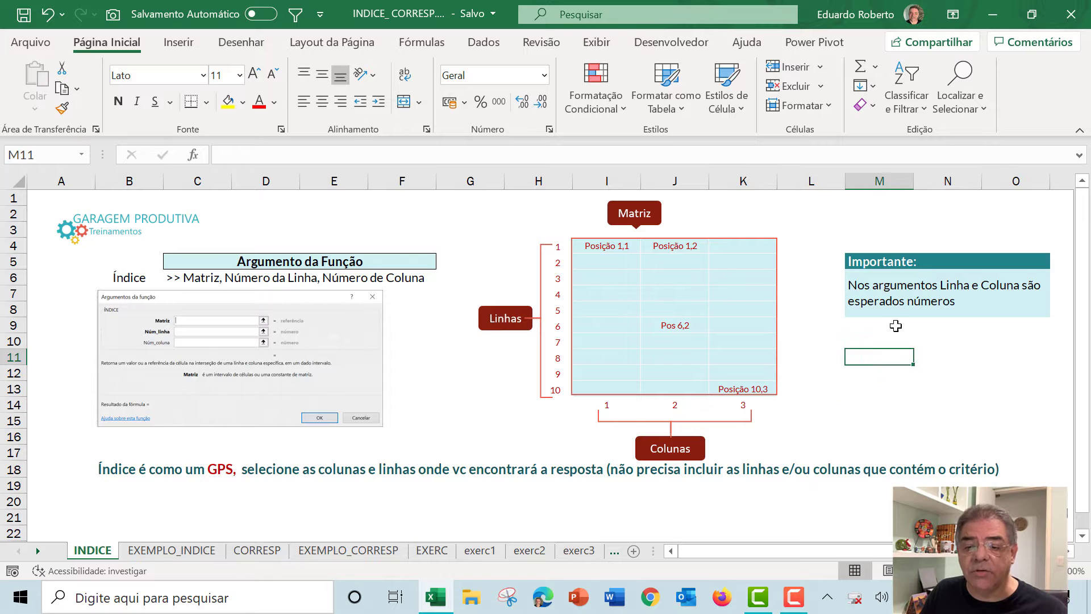
left_click(897, 300)
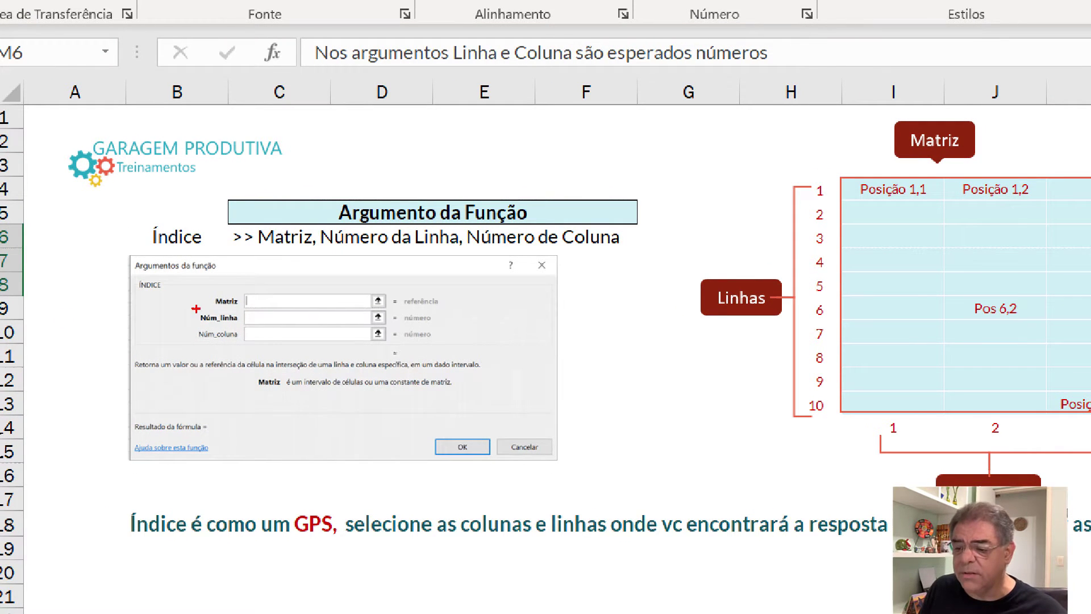
left_click_drag(207, 301, 182, 311)
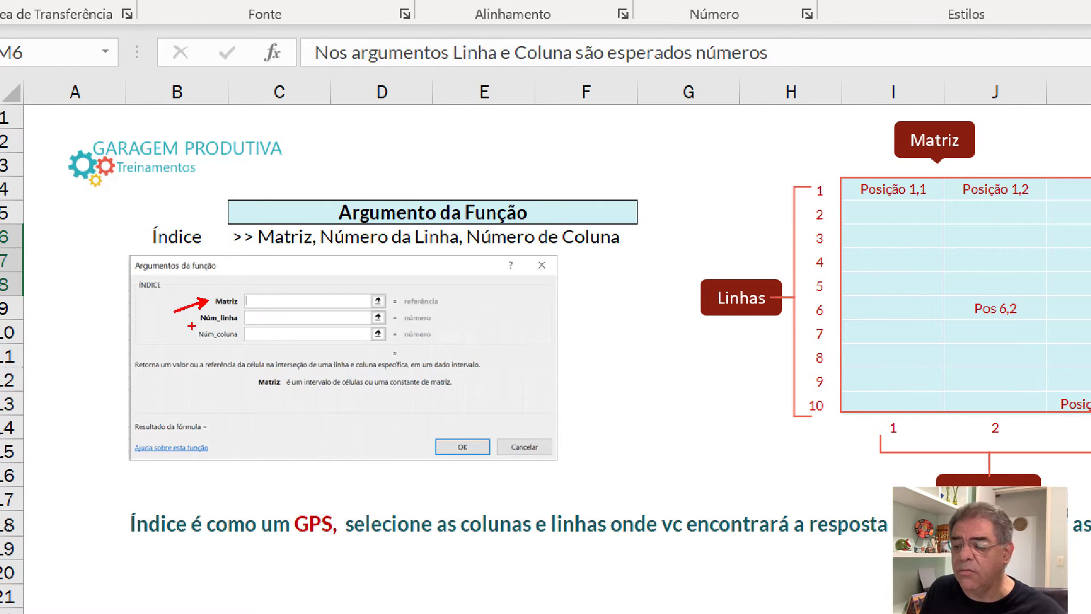
mouse_move(192, 330)
left_mouse_down()
mouse_move(172, 329)
mouse_move(172, 351)
left_mouse_up()
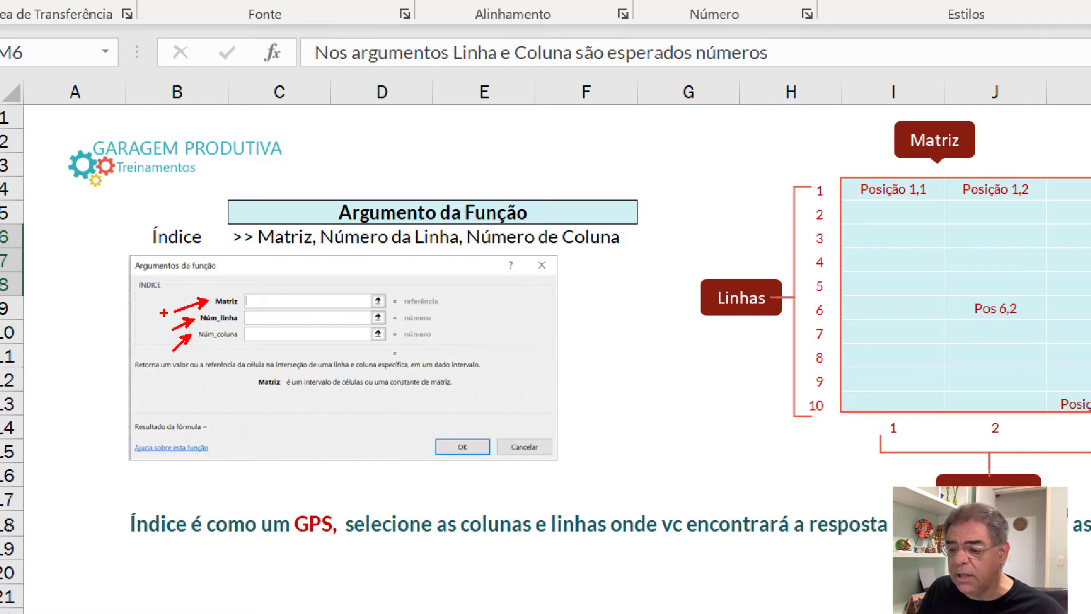
mouse_move(164, 313)
left_mouse_down()
mouse_move(251, 357)
mouse_move(242, 353)
left_mouse_up()
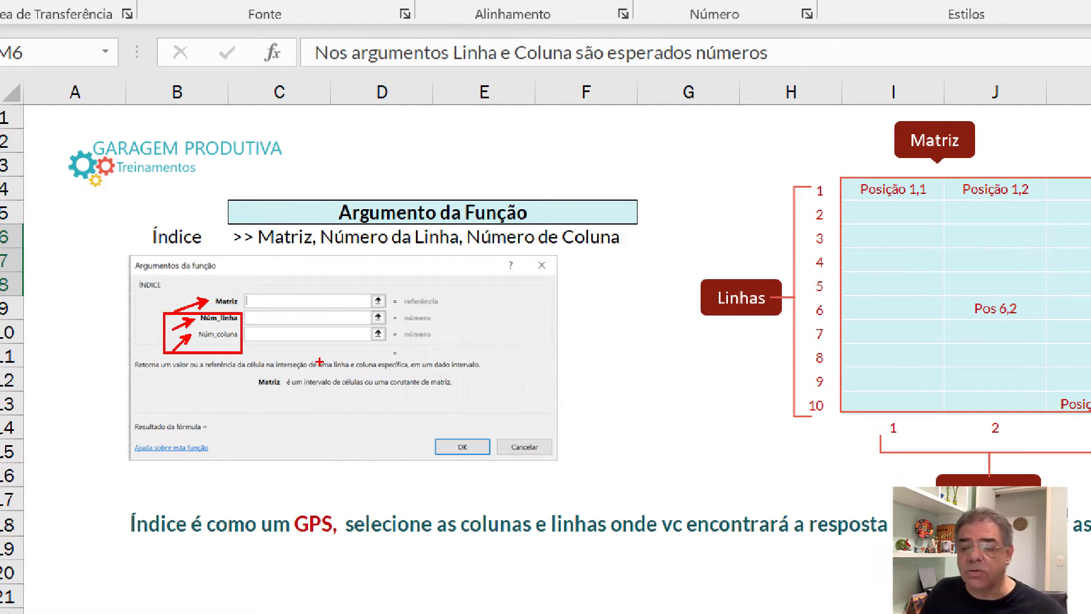
key("Escape")
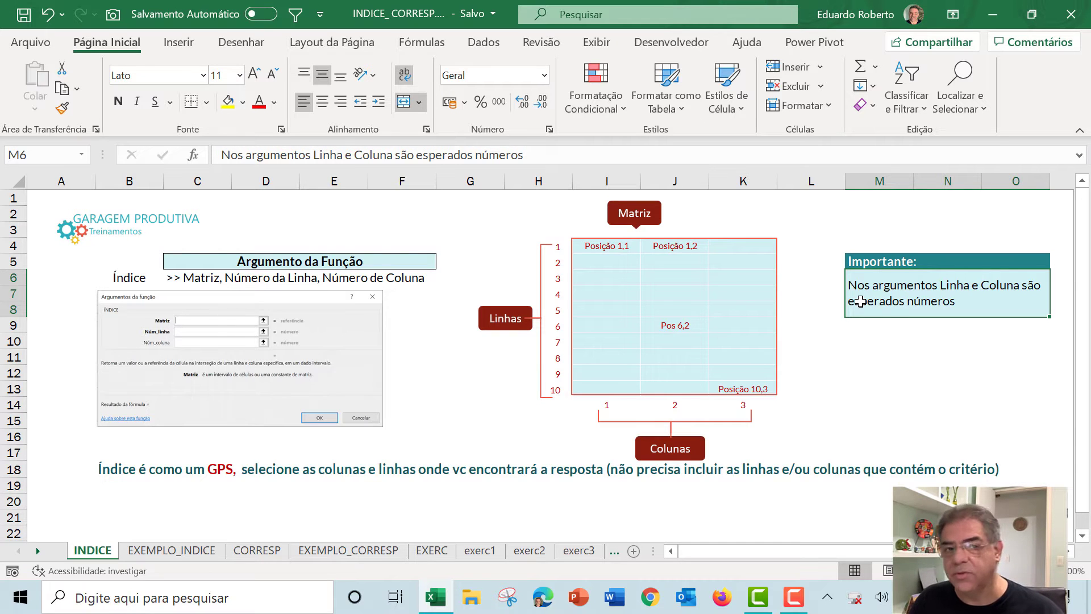
Go to the EXEMPLO_INDICE sheet with the sample sales table and the ÍNDICE formula questions
key("ctrl+Page_Down")
left_click(588, 405)
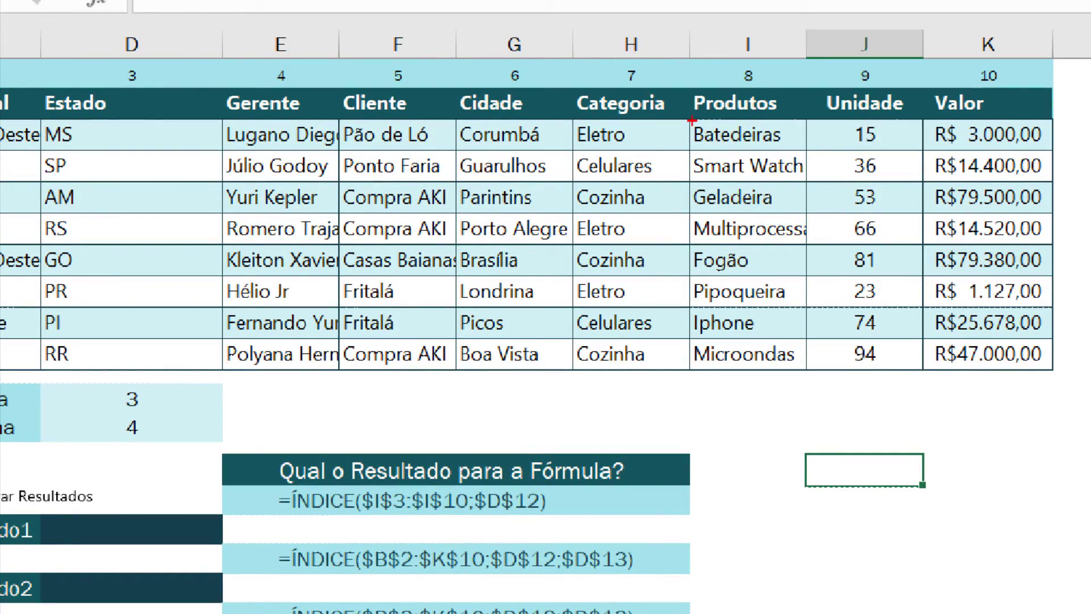
left_click_drag(765, 612, 878, 595)
key("Escape")
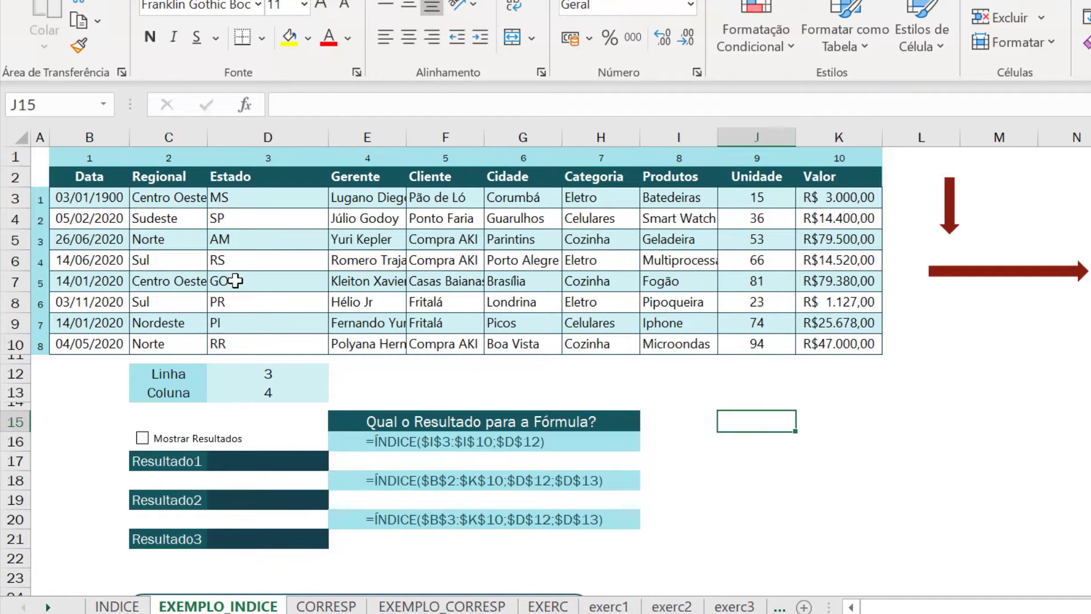
Trace the first ÍNDICE formula through the Produtos range I3:I10 and the Linha value in D12 to the matching product
left_click_drag(654, 198, 658, 337)
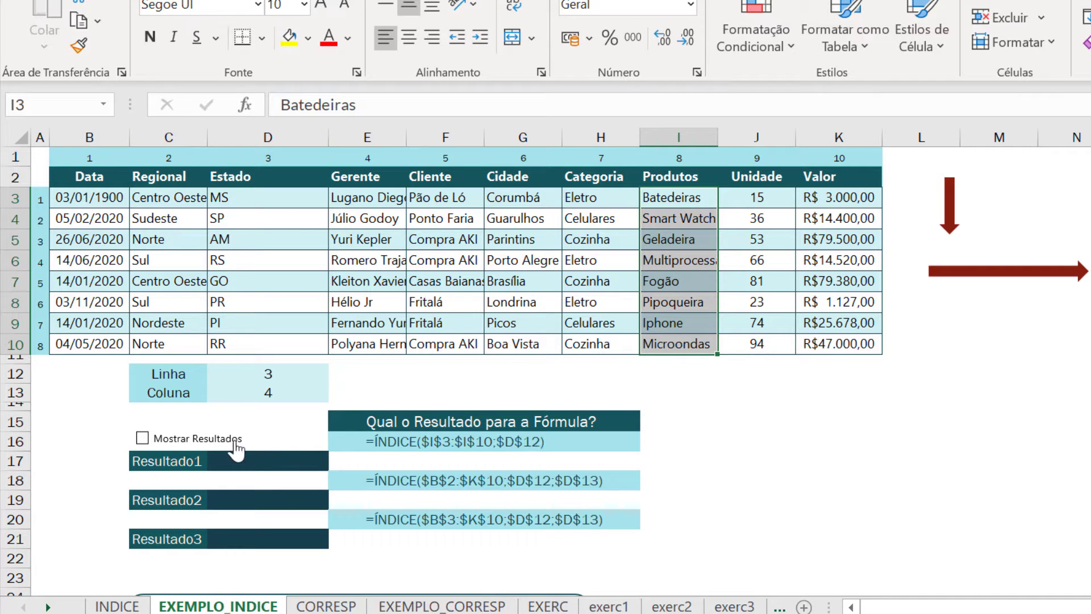
left_click(263, 372)
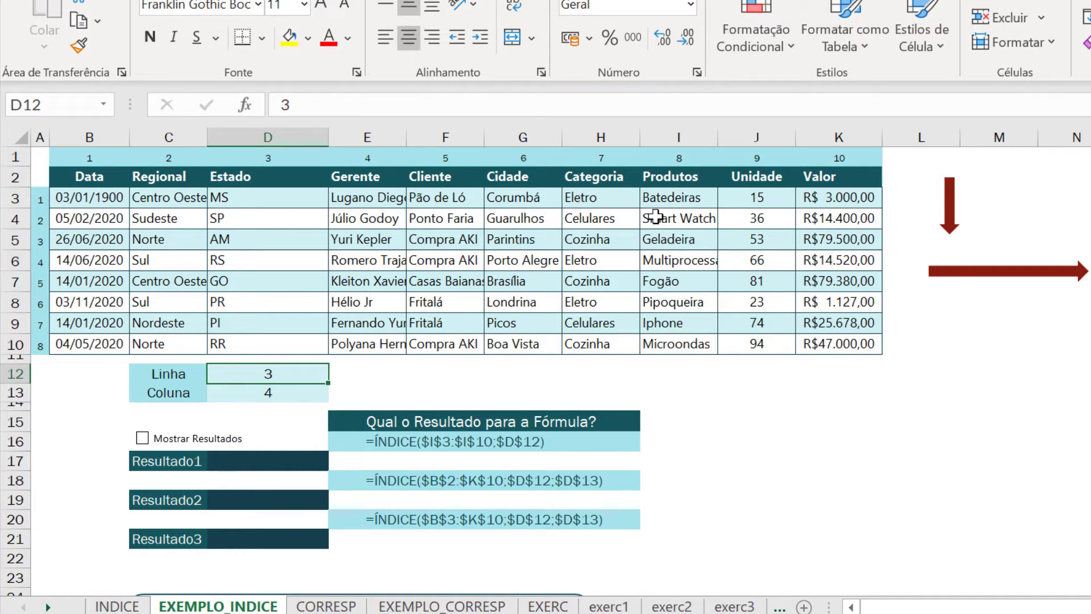
left_click(675, 198)
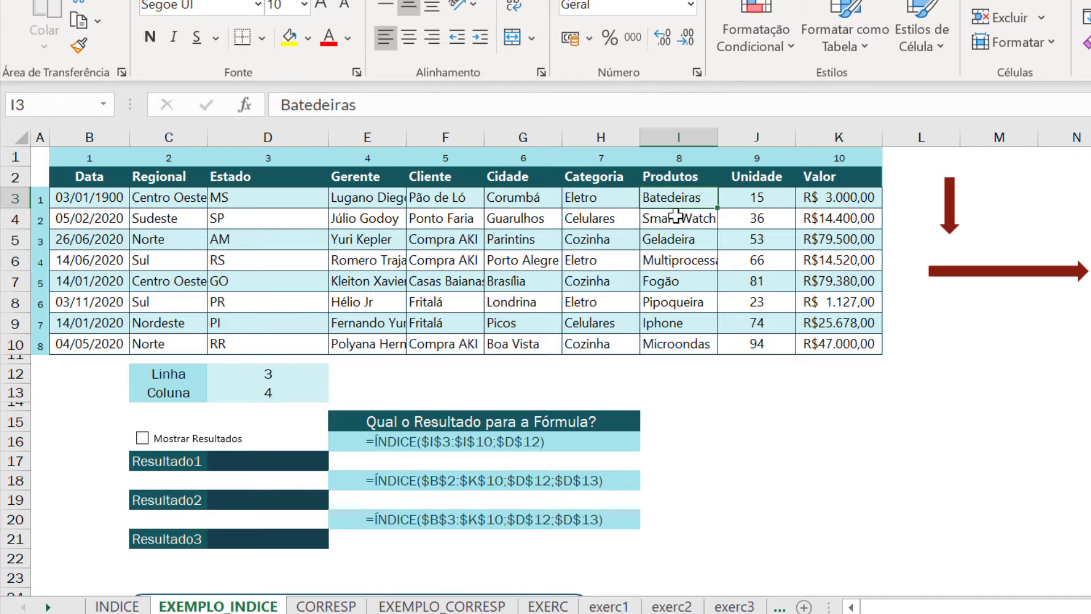
left_click(673, 237)
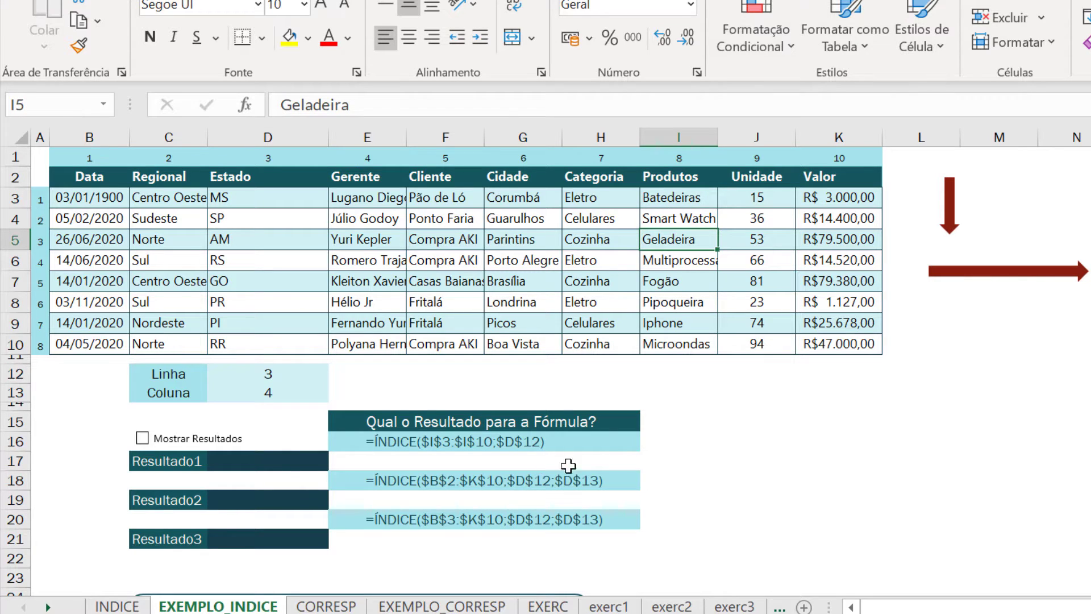
Enter Geladeira in E17 as the answer to the first ÍNDICE formula
left_click(496, 468)
left_click(372, 476)
left_click(362, 462)
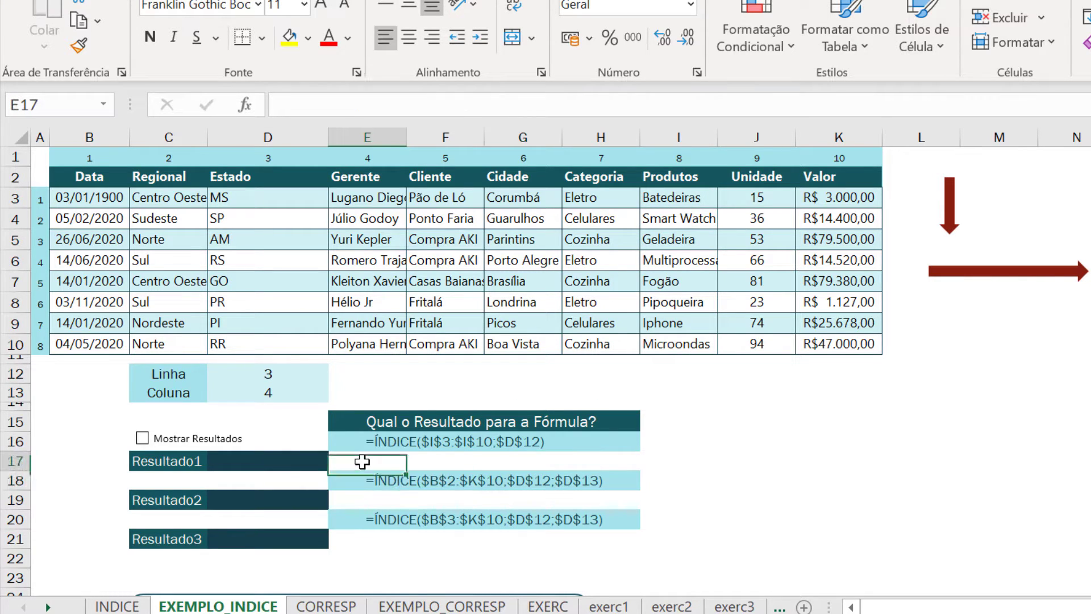
type("Geladeira")
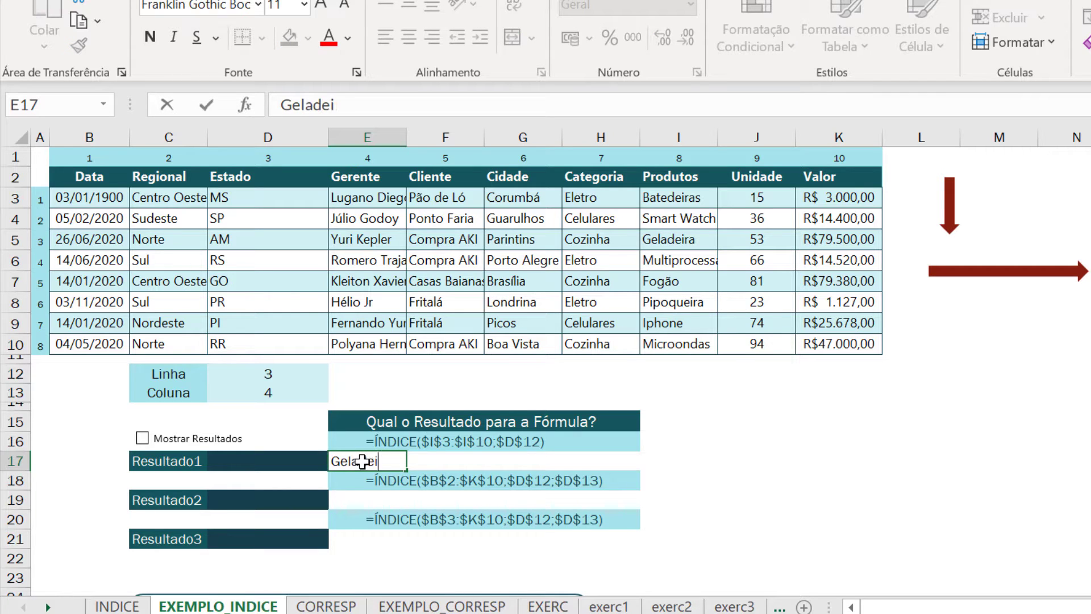
key("Return")
Trace the second formula over B2:K10 and copy the manager name from E4 into E19 as values only
key("Down")
key("Down")
key("Up")
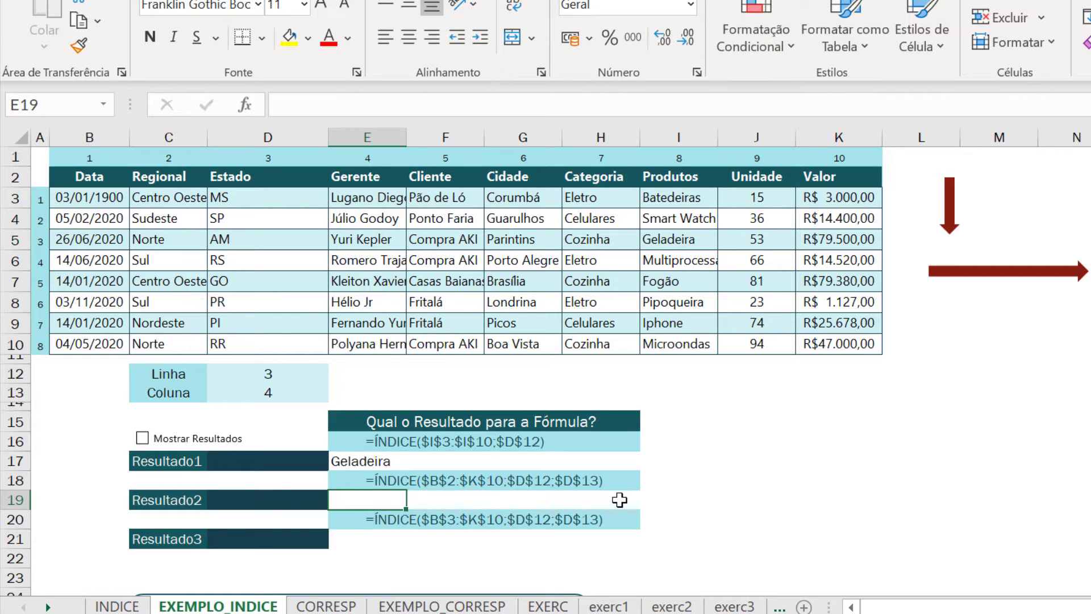
left_click_drag(87, 176, 831, 350)
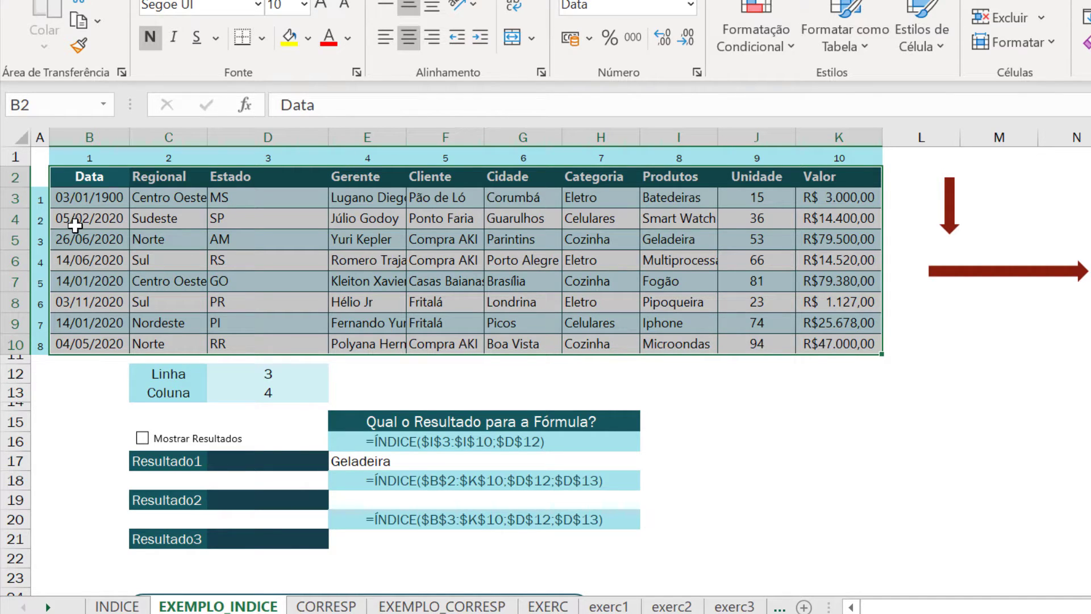
left_click(349, 220)
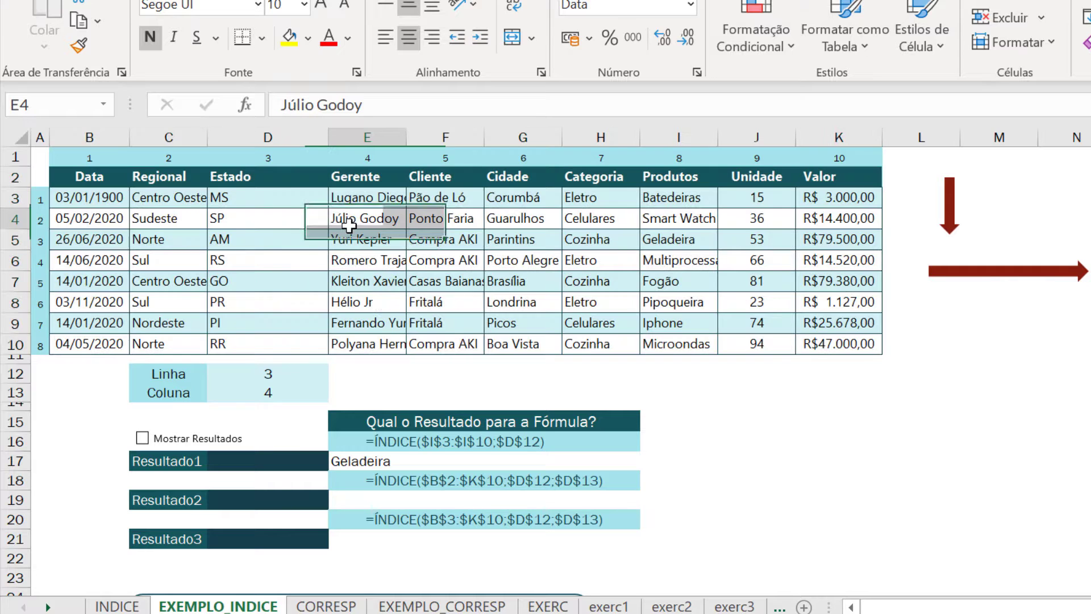
left_click(354, 499)
right_click(354, 499)
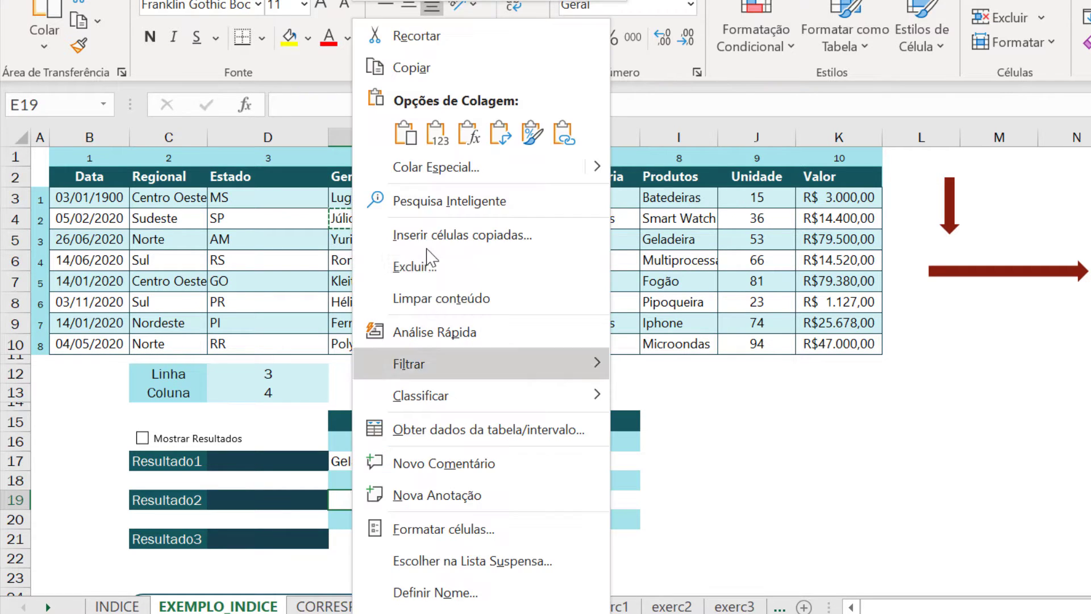
left_click(443, 136)
left_click(369, 541)
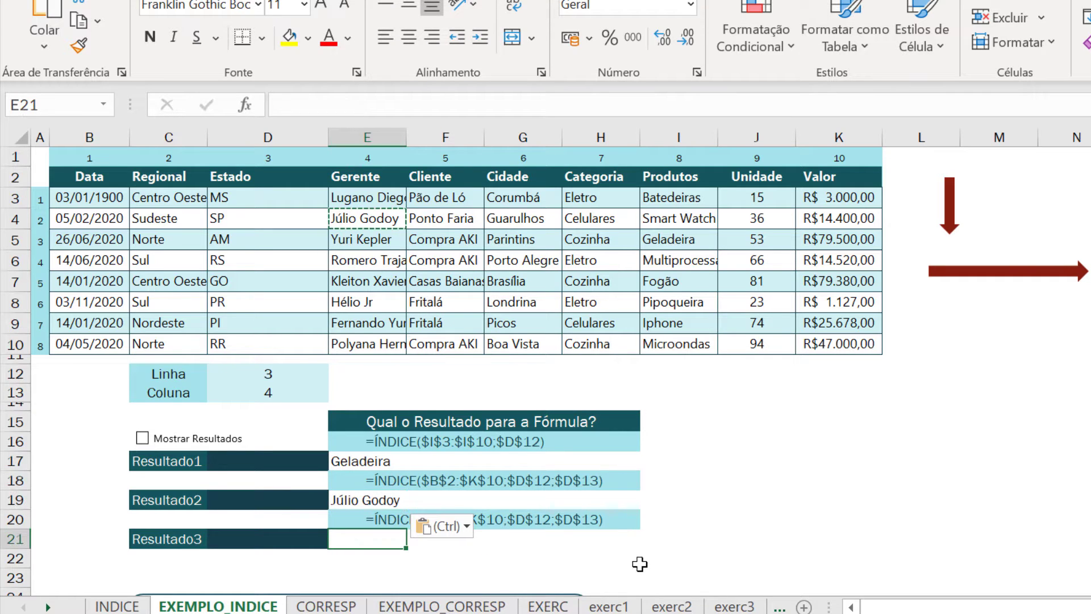
key("Escape")
Trace the third formula over B3:K10 and copy the manager name from E5 into E21 as values only
left_click(667, 526)
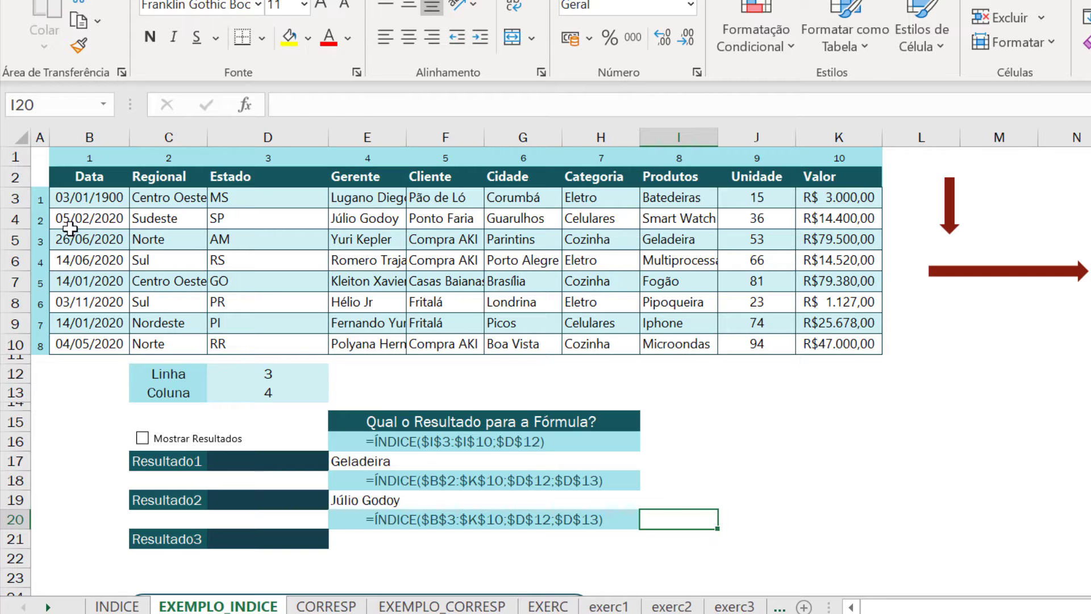
left_click(83, 200)
mouse_move(83, 201)
left_mouse_down()
mouse_move(165, 343)
mouse_move(842, 340)
left_mouse_up()
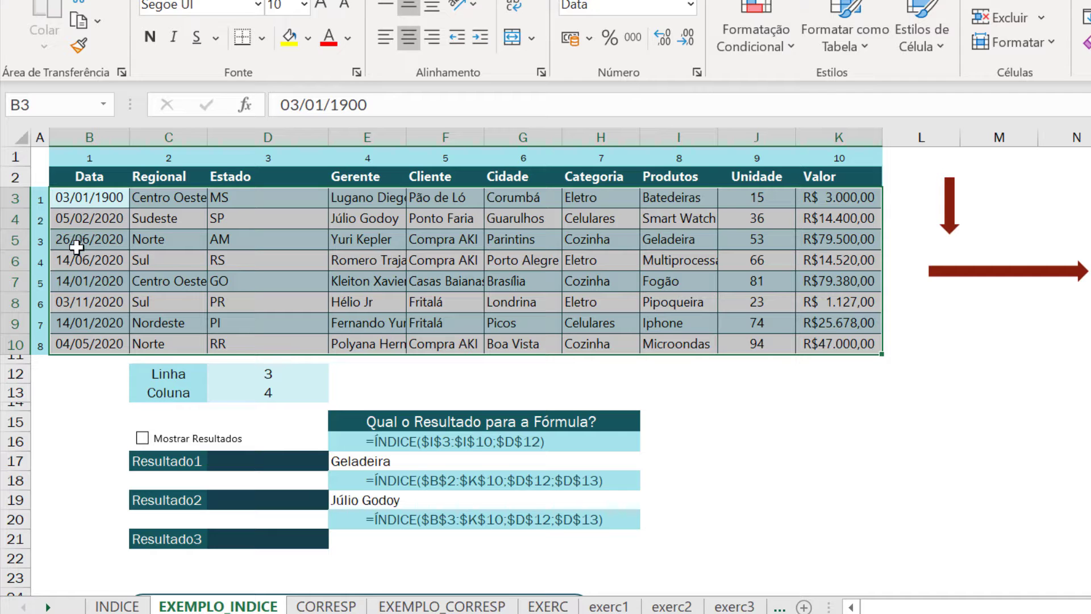
left_click(361, 237)
key("ctrl+c")
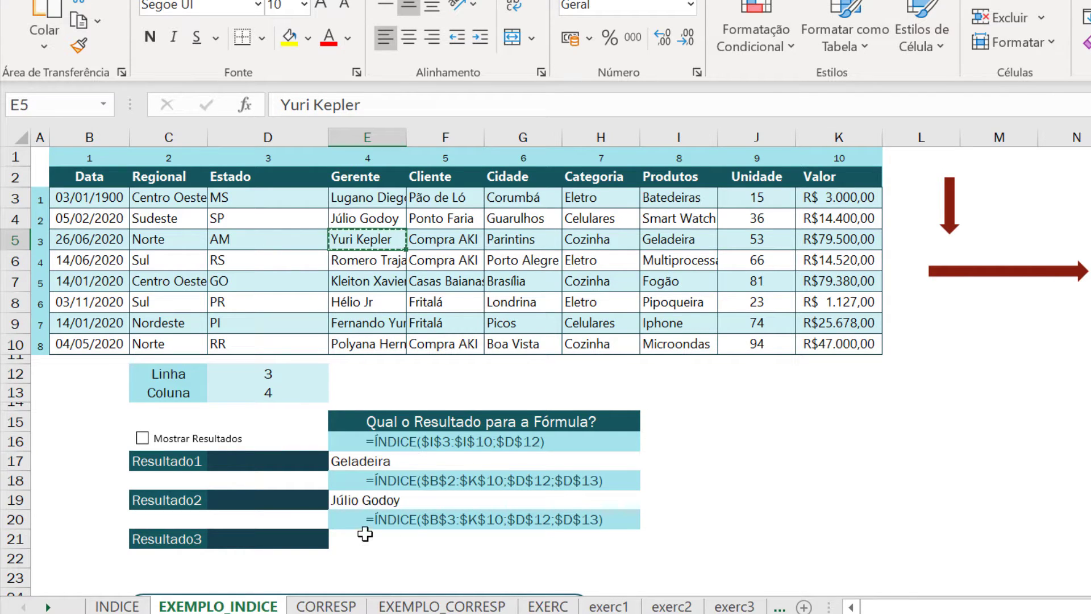
left_click(367, 538)
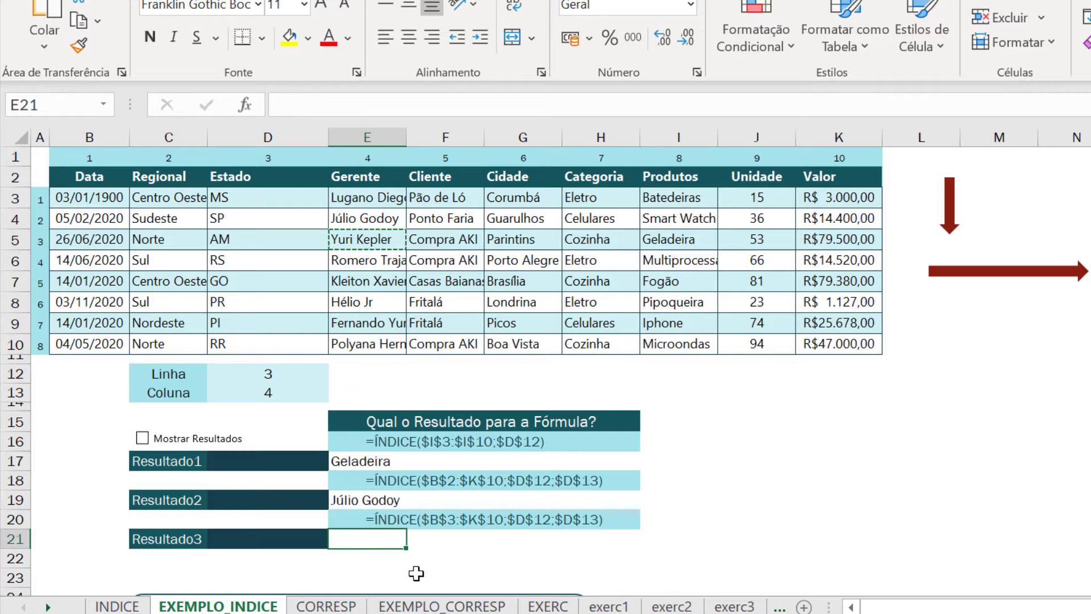
right_click(373, 537)
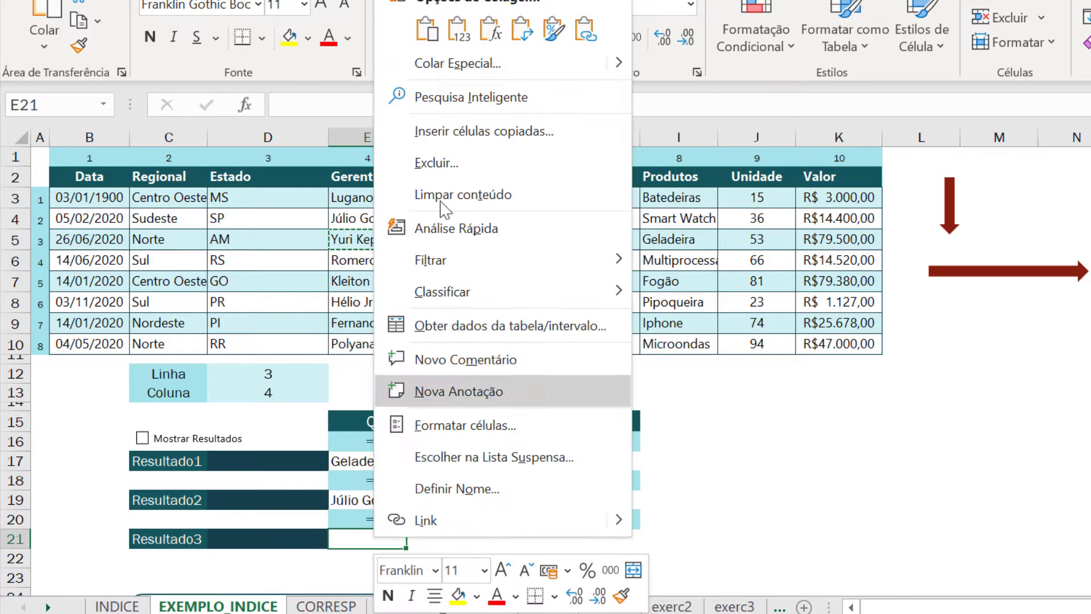
left_click(459, 28)
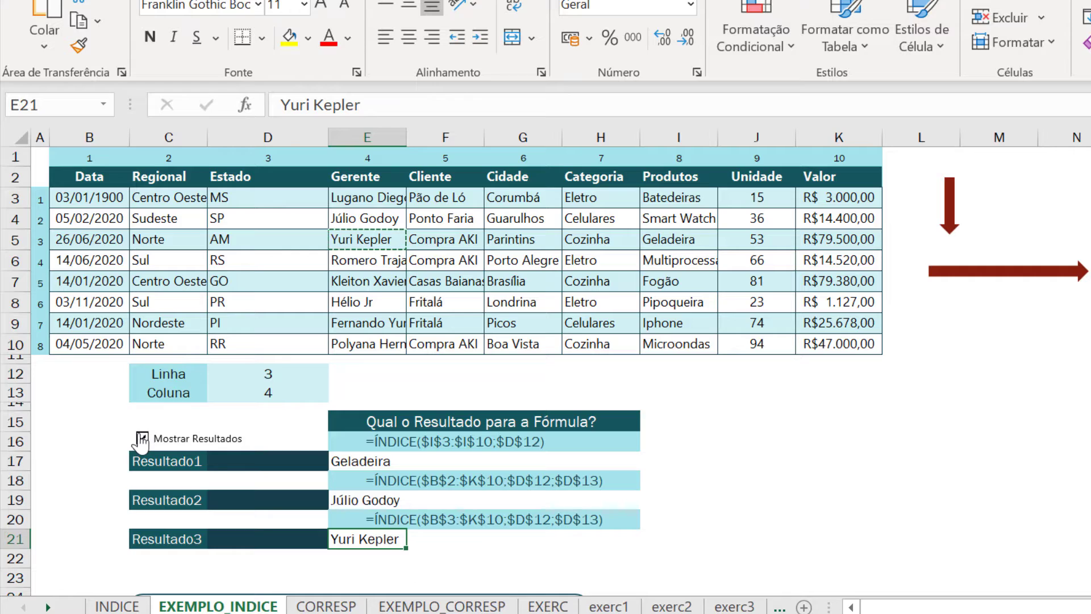
Turn on Mostrar Resultados and compare the Resultado cells in column D with the answers in column E
left_click(142, 439)
left_click(756, 503)
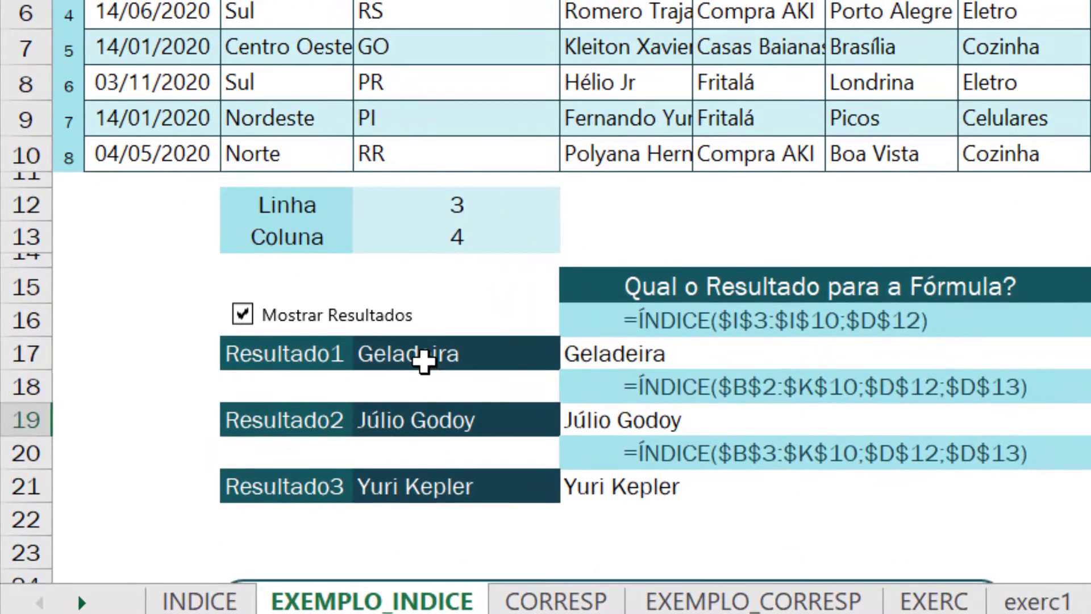
left_click(270, 452)
left_click(378, 452)
left_click(450, 429)
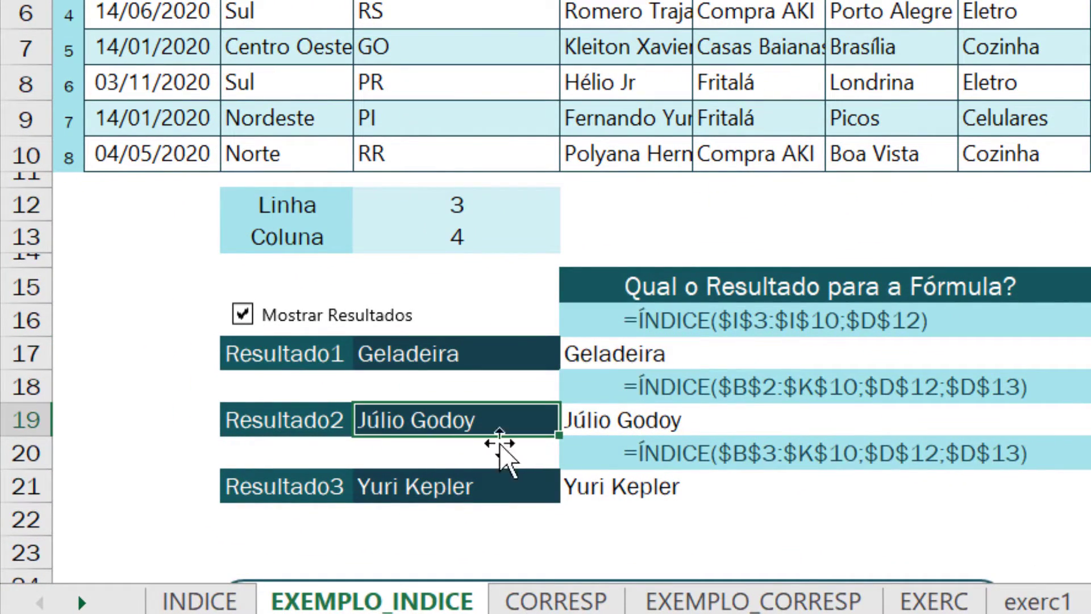
left_click(621, 434)
left_click(404, 487)
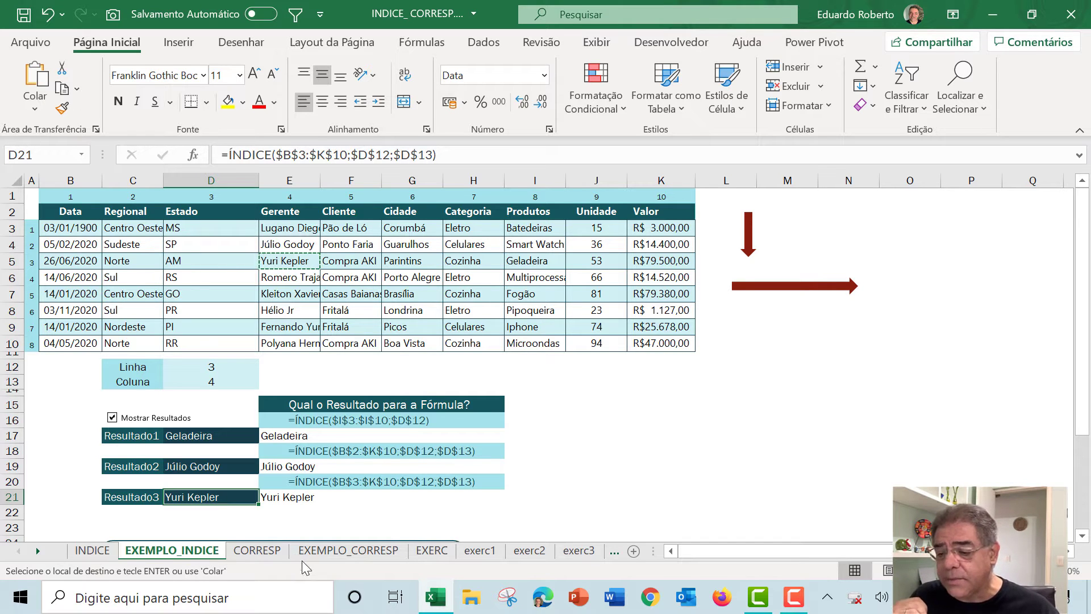
Go to the CORRESP sheet and select the empty cell F21
left_click(256, 550)
left_click(387, 516)
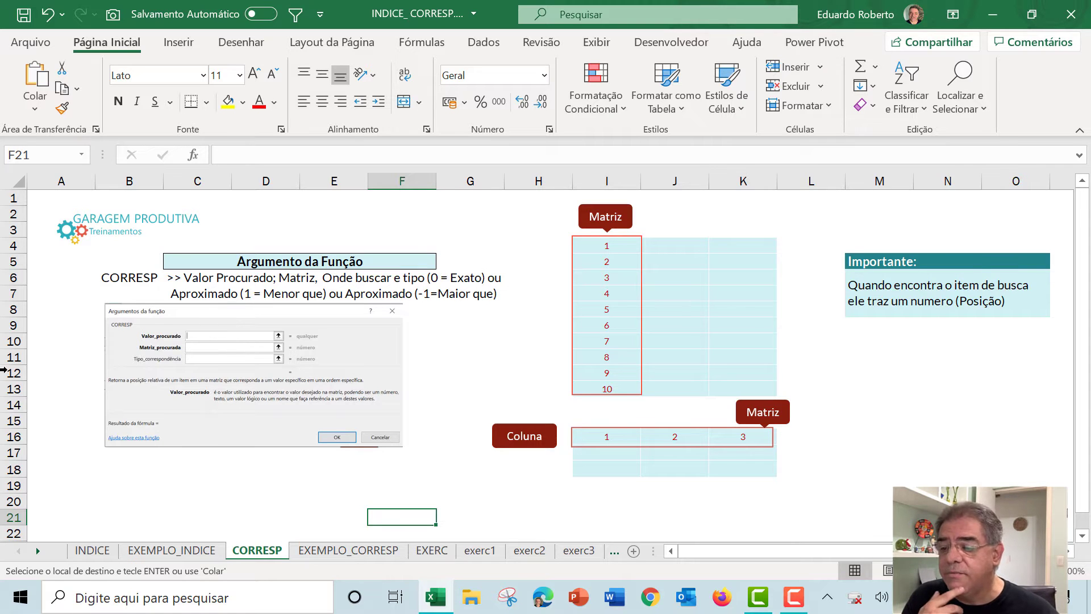
Review the CORRESP argument description in C6 and go to the EXEMPLO_CORRESP sheet
left_click(208, 285)
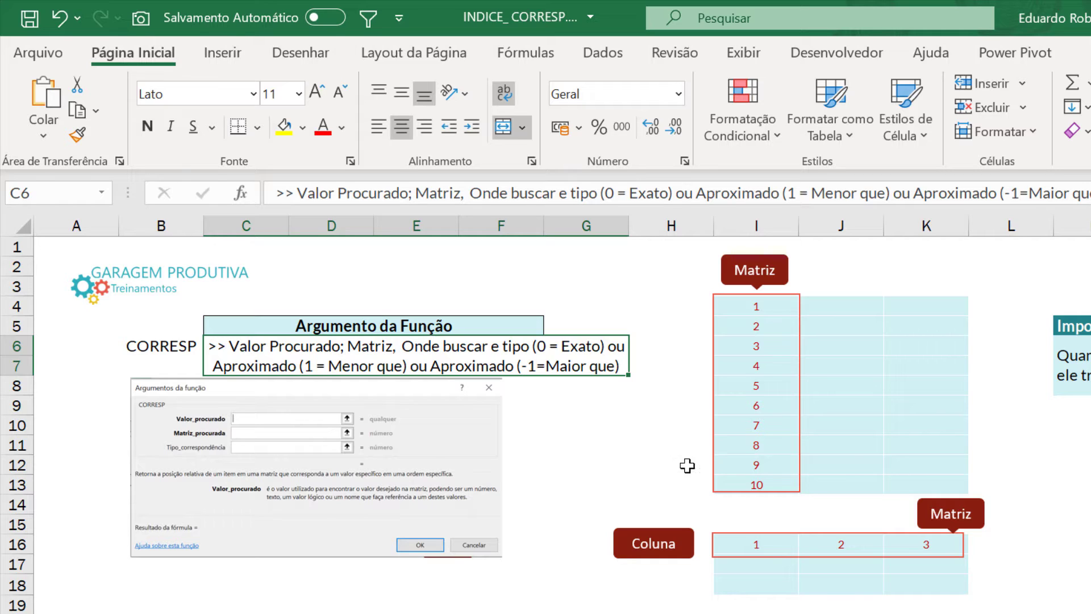
left_click(332, 613)
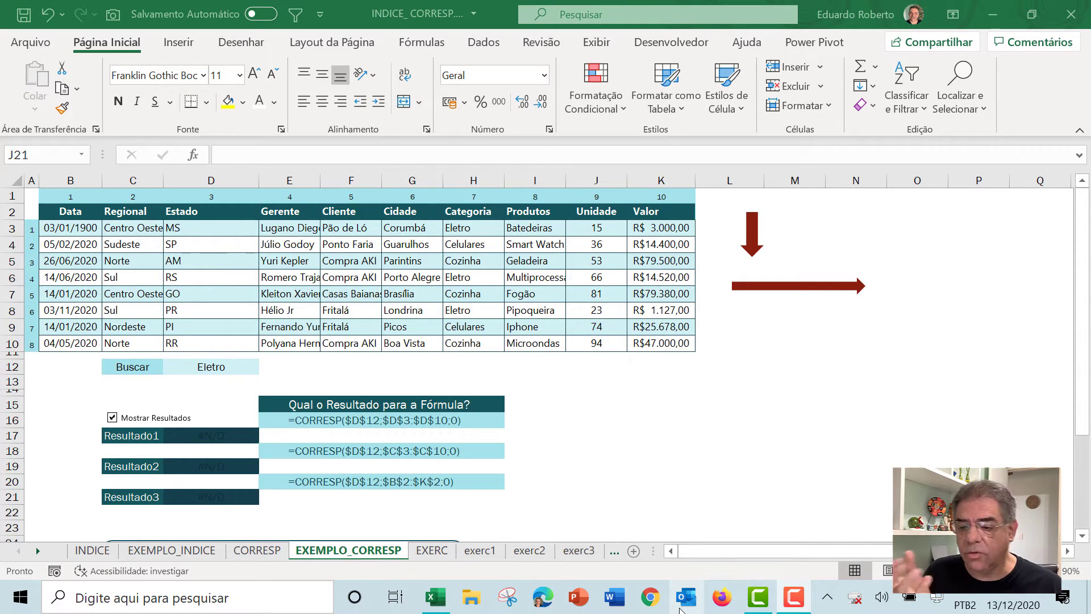
left_click(583, 469)
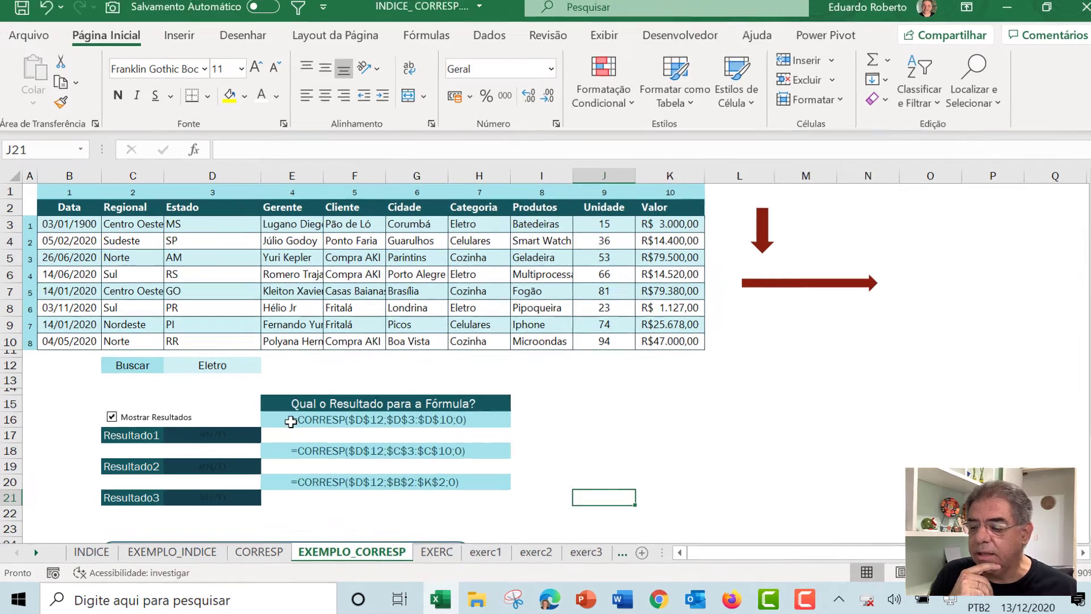
Trace the first CORRESP formula from E16 through its lookup cell D12 and its matrix D3:D10
left_click(291, 421)
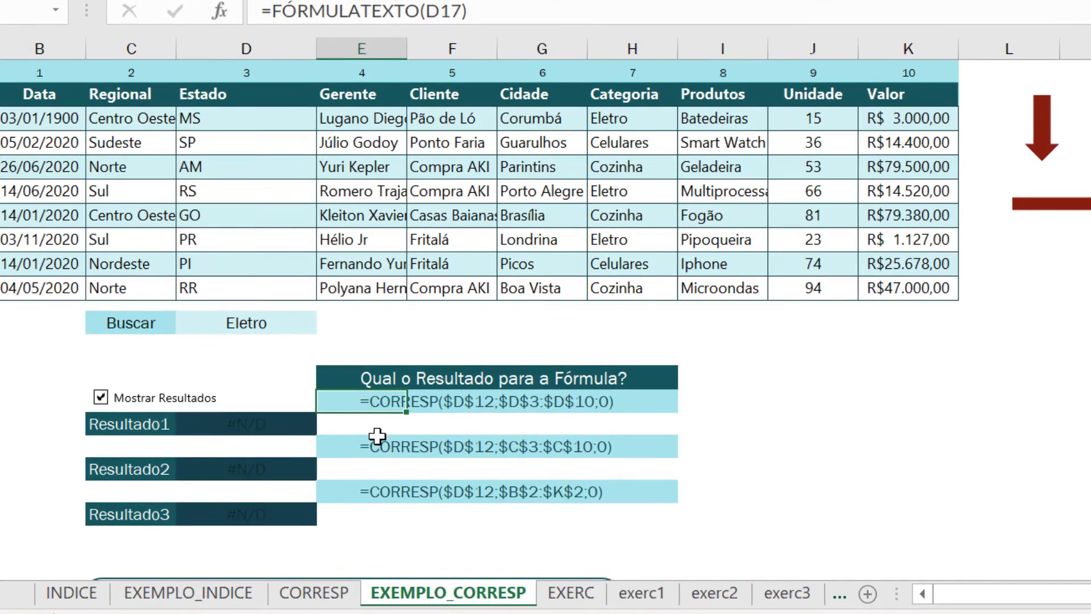
left_click(544, 422)
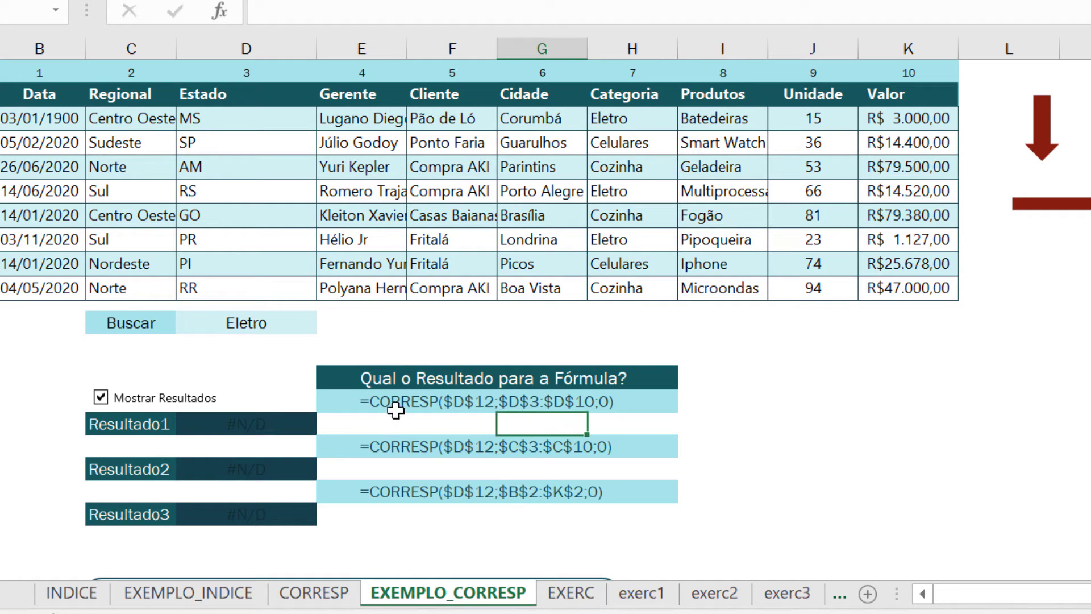
left_click(252, 323)
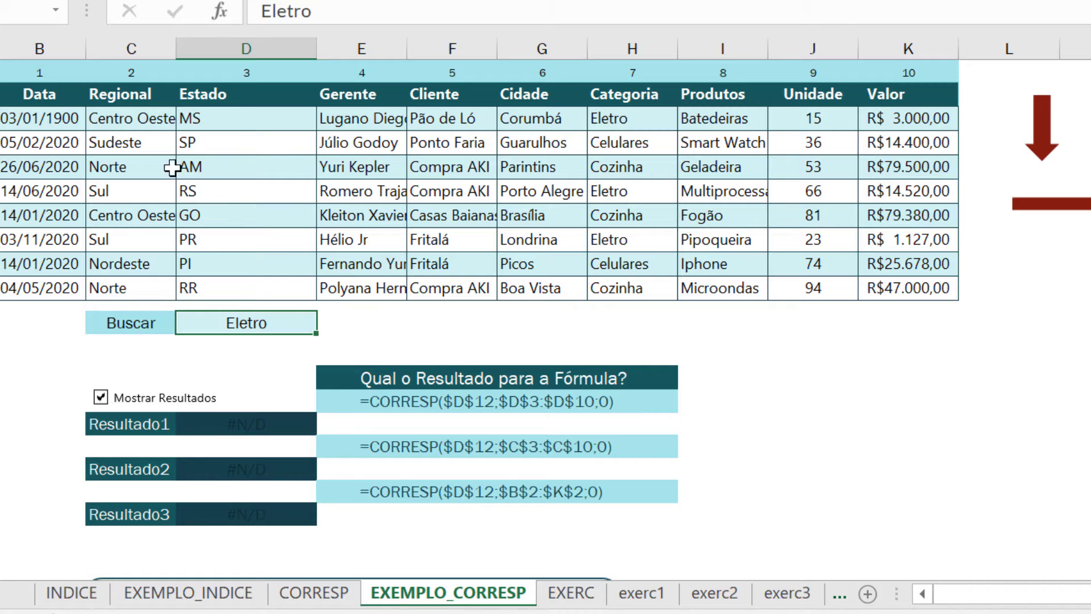
left_click_drag(251, 121, 243, 299)
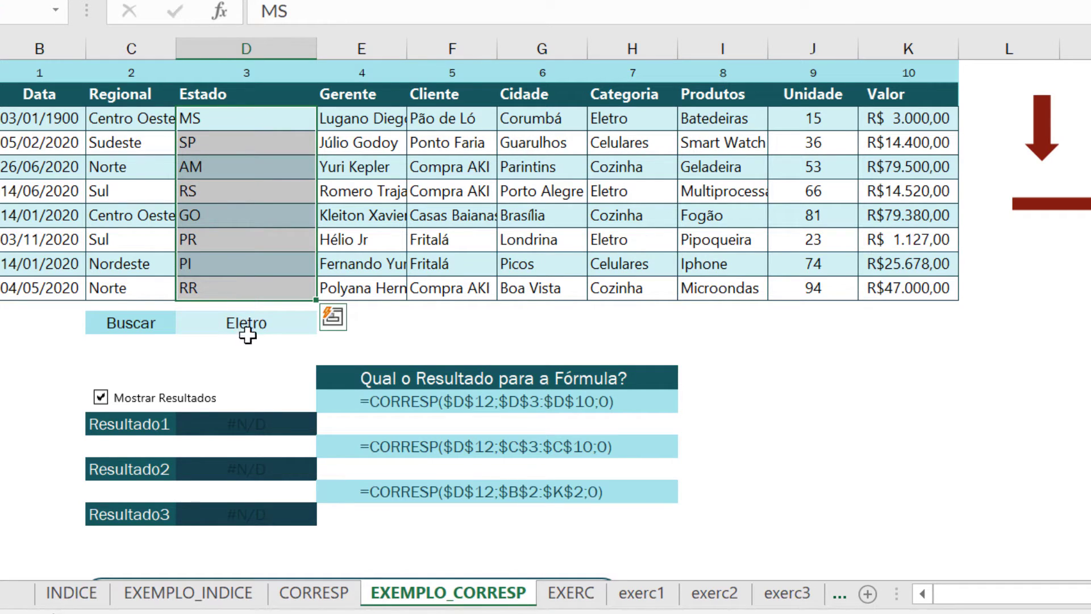
Set the Buscar value in D12 to SP and trace its position down the Estado column over D3:D4
left_click(245, 320)
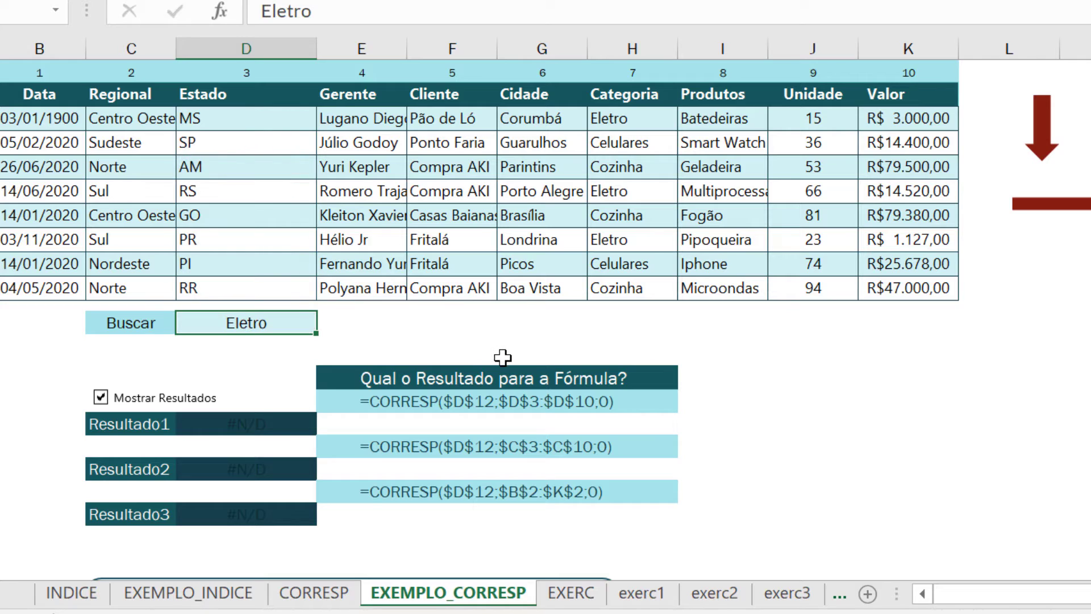
type("SP")
key("Return")
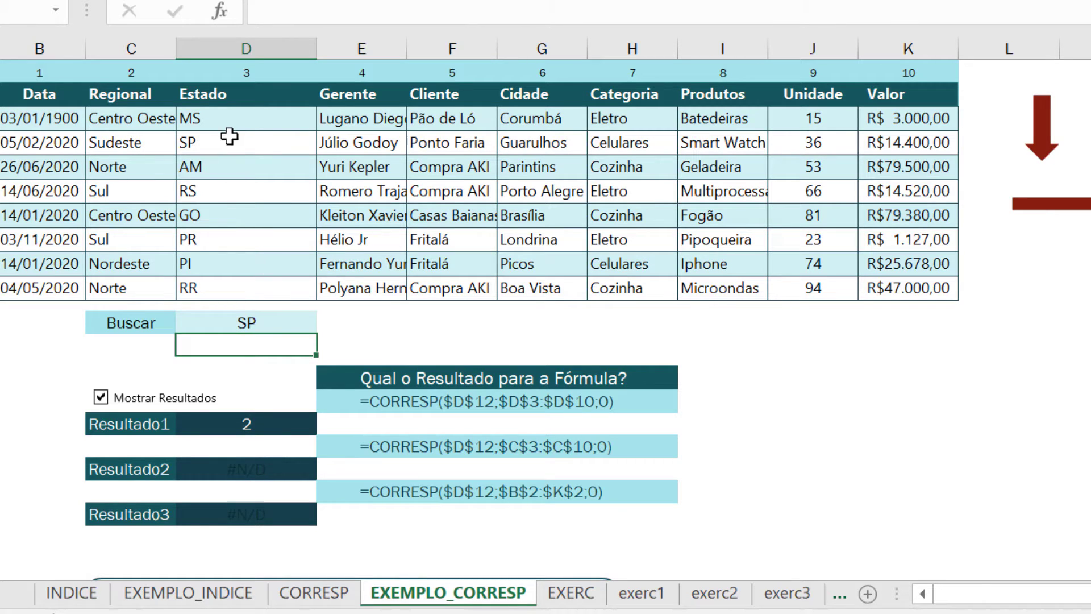
left_click_drag(232, 117, 237, 146)
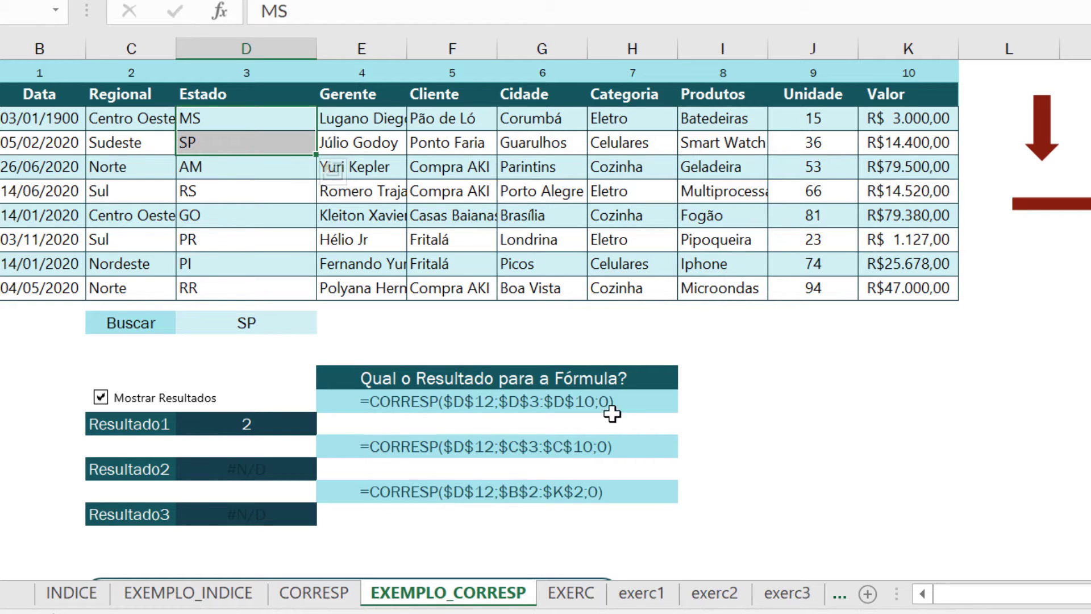
Trace the second CORRESP formula from E18 through its lookup cell D12 and the Regional range C3:C10
left_click(479, 448)
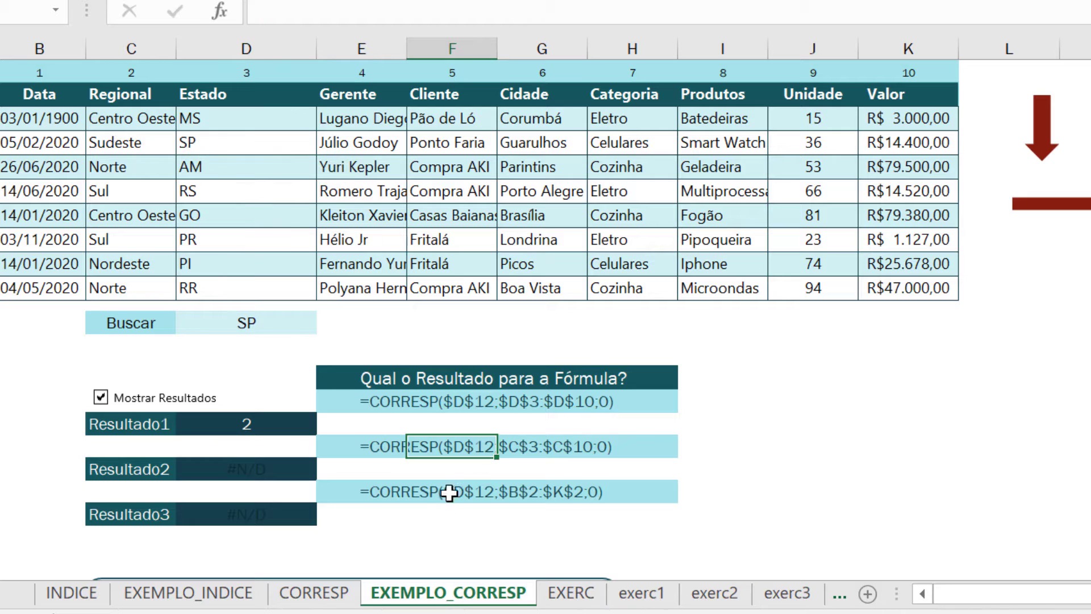
left_click(353, 448)
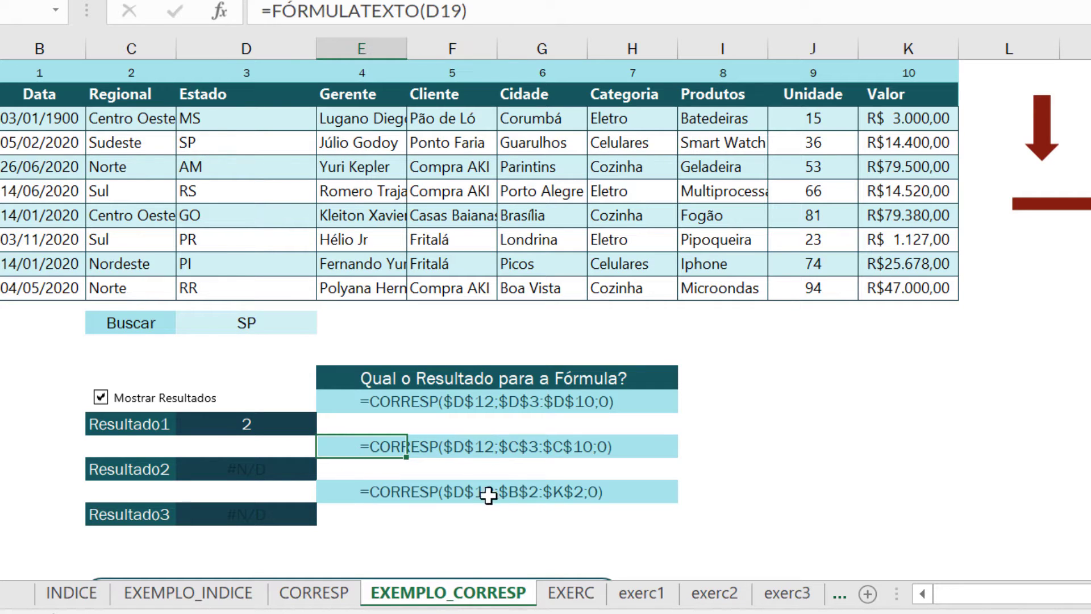
left_click(246, 321)
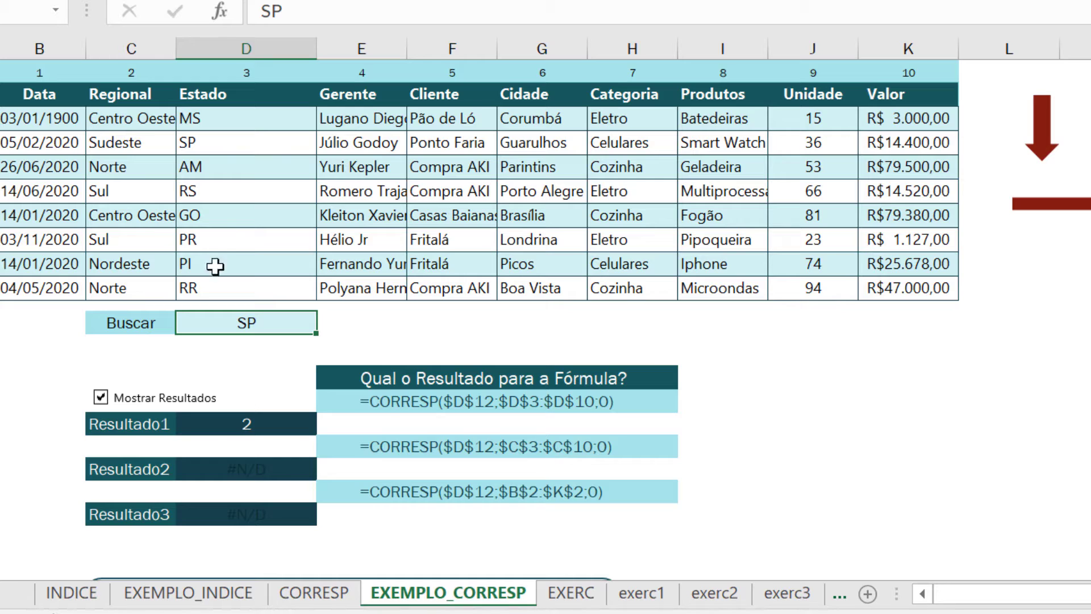
left_click(147, 127)
left_click_drag(146, 127, 134, 287)
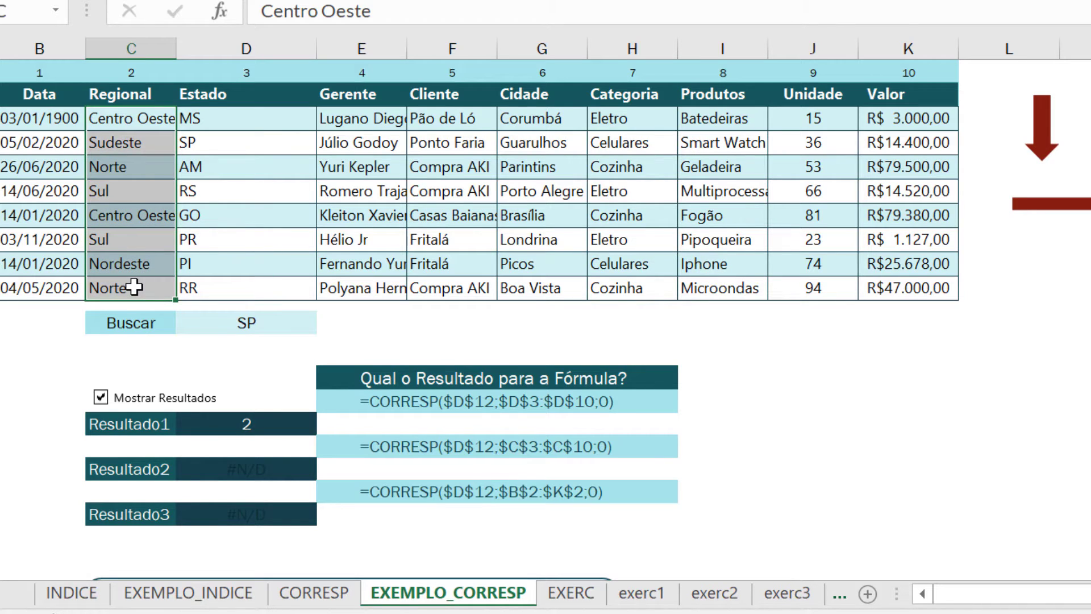
Set the Buscar value in D12 to Sul and check the Resultado2 cell D19
left_click(253, 324)
type("Sul")
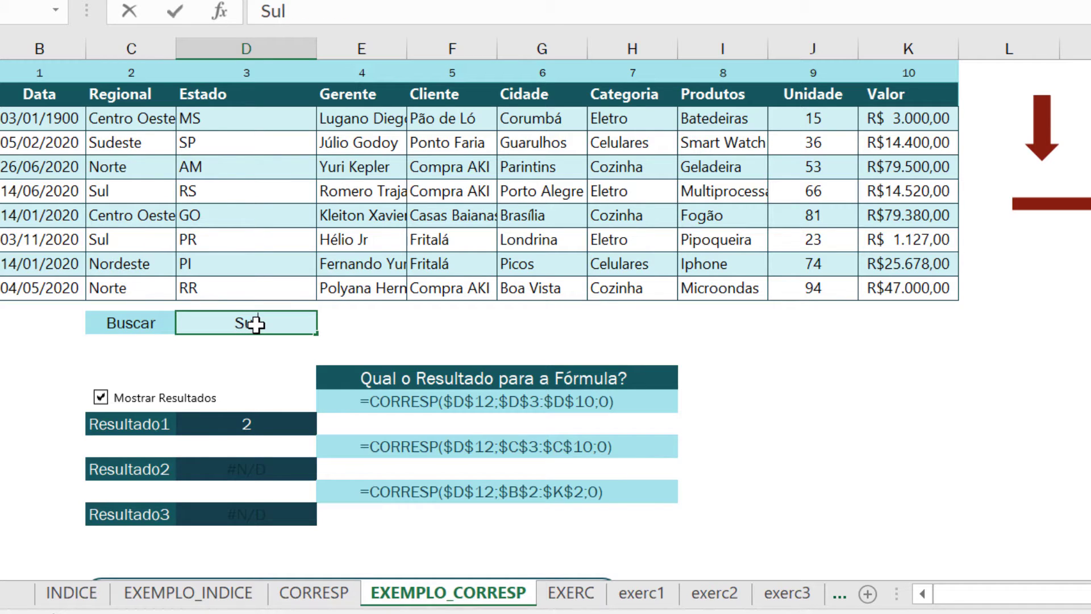
key("Return")
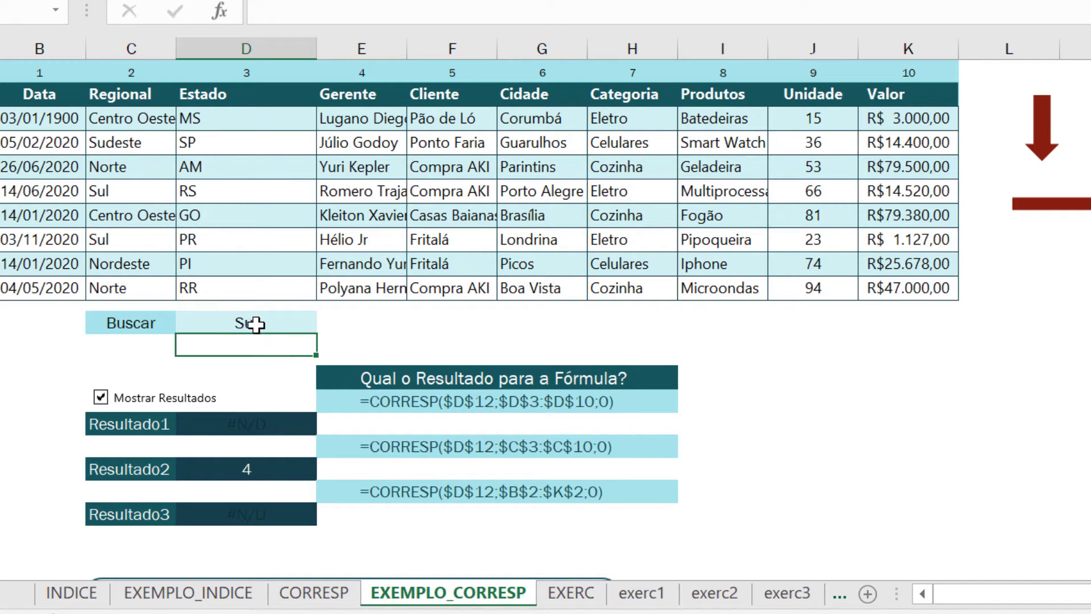
left_click(283, 475)
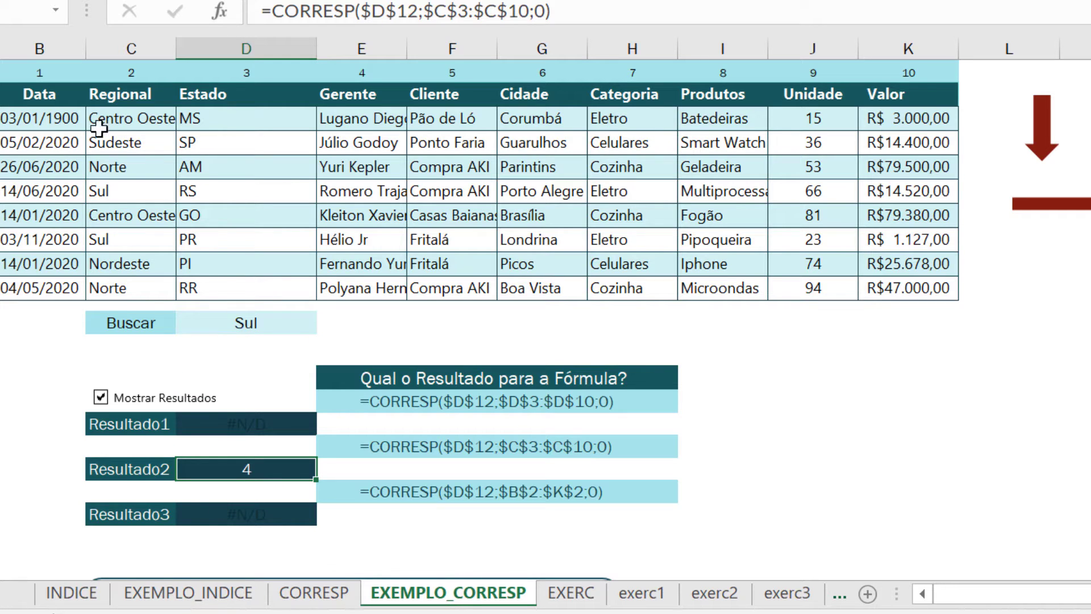
Count down the Regional column from C3 to the first Sul in C6, and add the repeated Sul in C8 to the selection
left_click(128, 122)
left_click(132, 146)
left_click(127, 169)
left_click(120, 195)
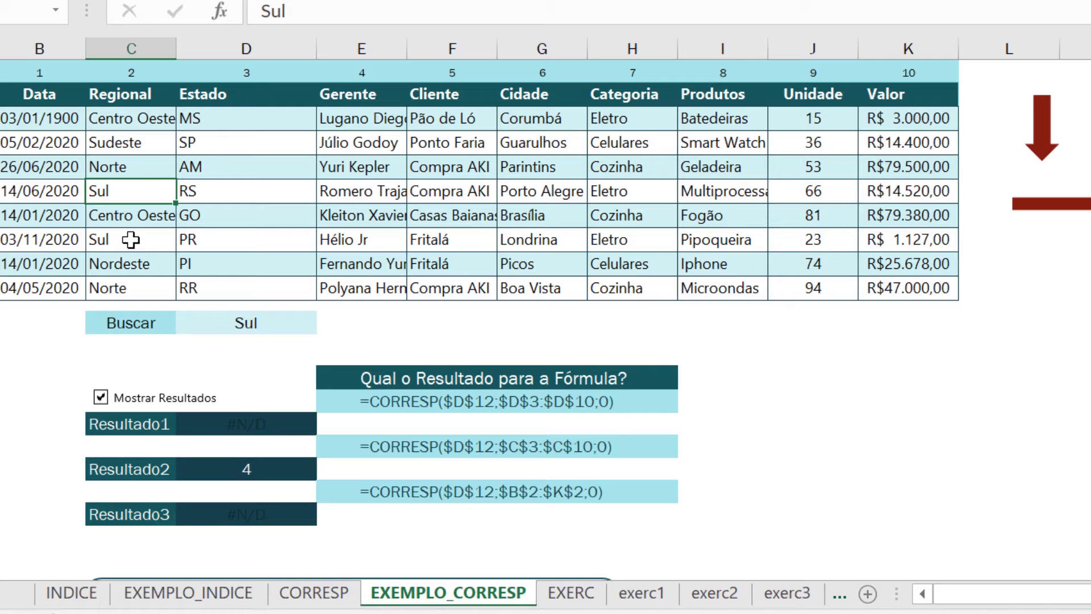
left_click(131, 241, "ctrl")
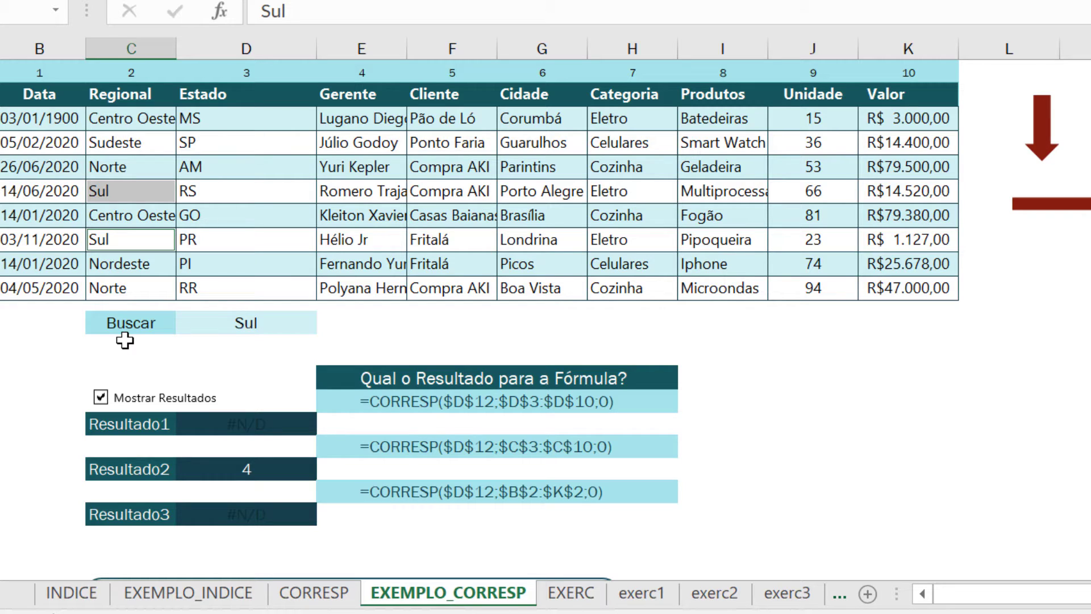
Trace the third CORRESP formula from E20 to its matrix, the header row B2:K2
left_click(421, 492)
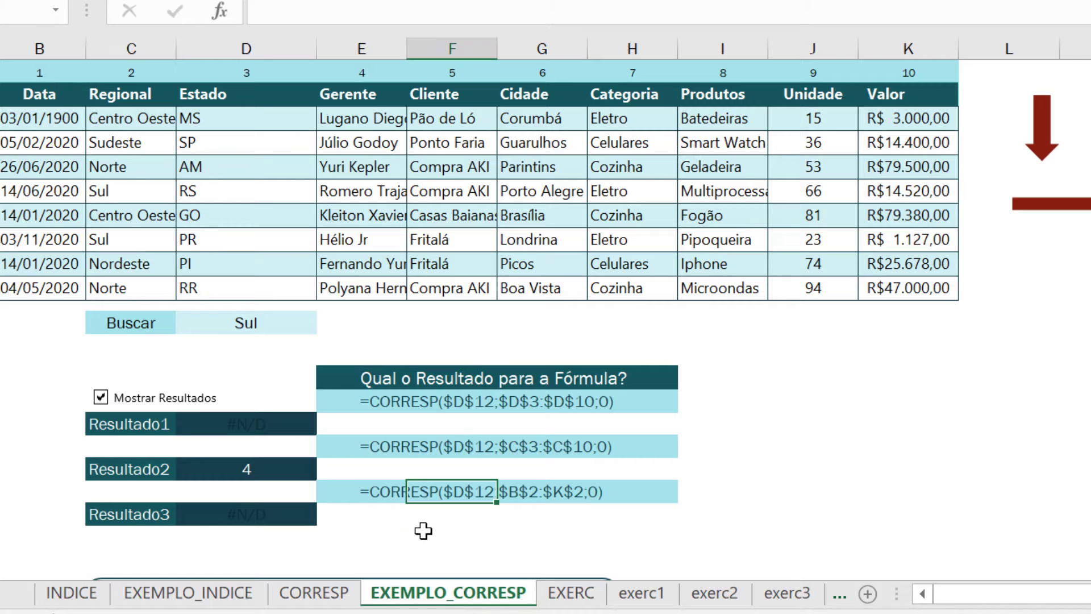
left_click(362, 495)
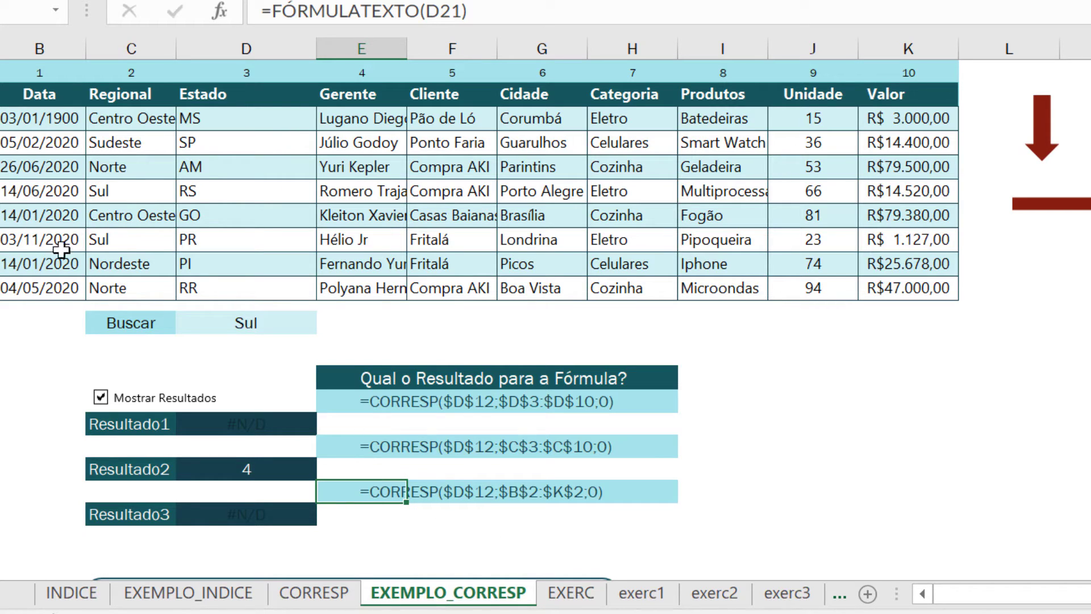
left_click(42, 119)
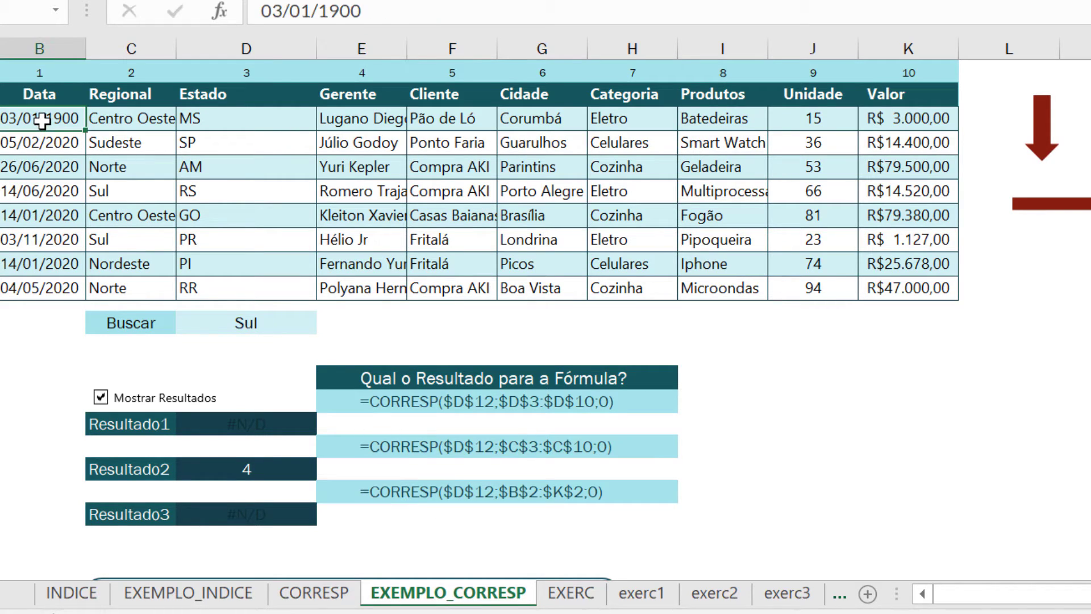
left_click_drag(40, 95, 901, 85)
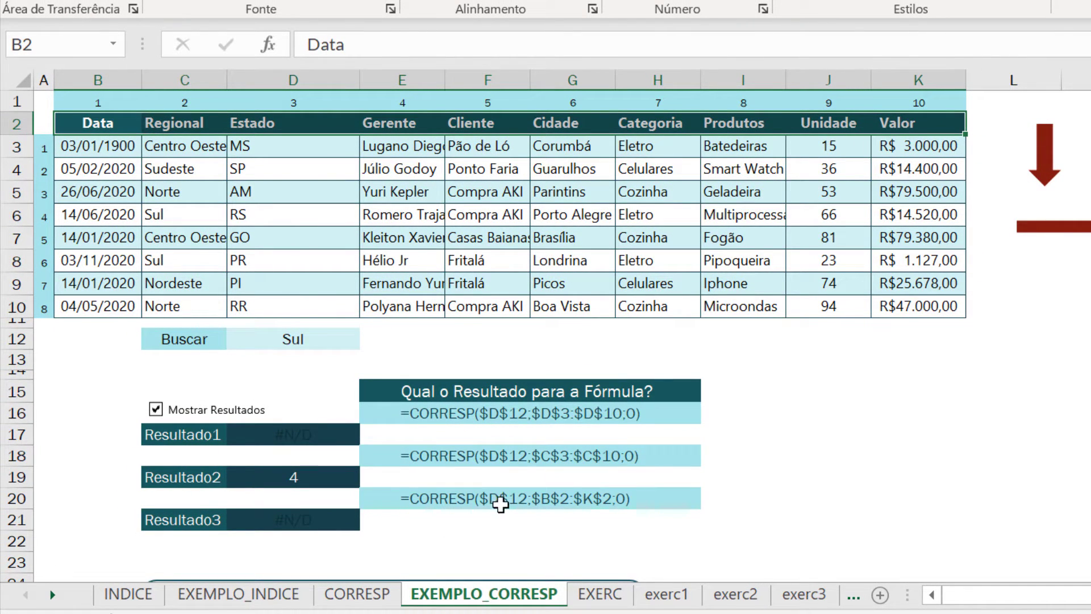
Set the Buscar value in D12 to the column header Gerente
left_click(303, 336)
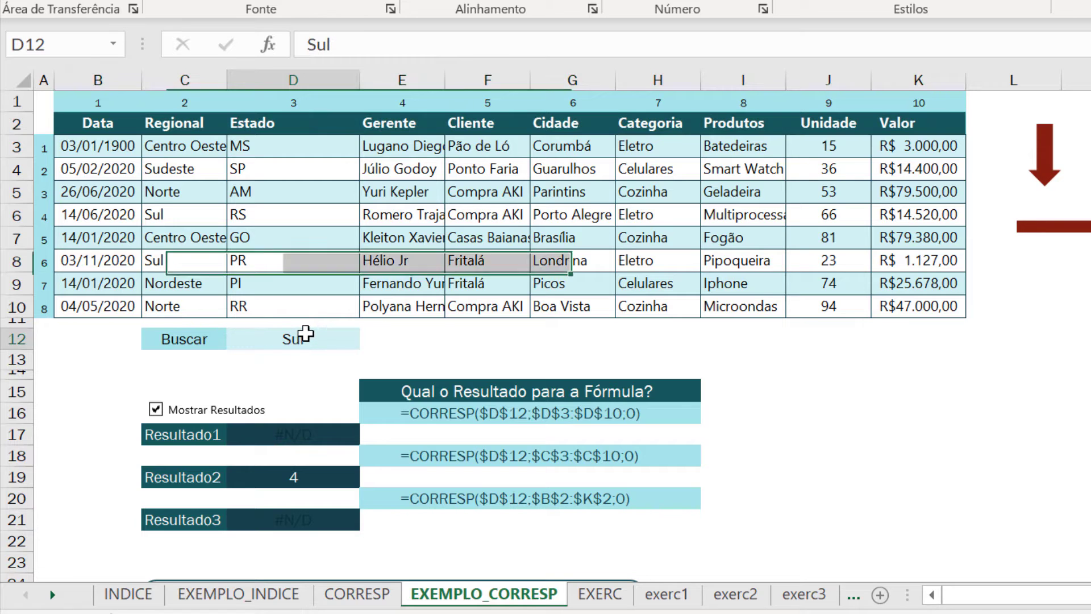
type("Ger")
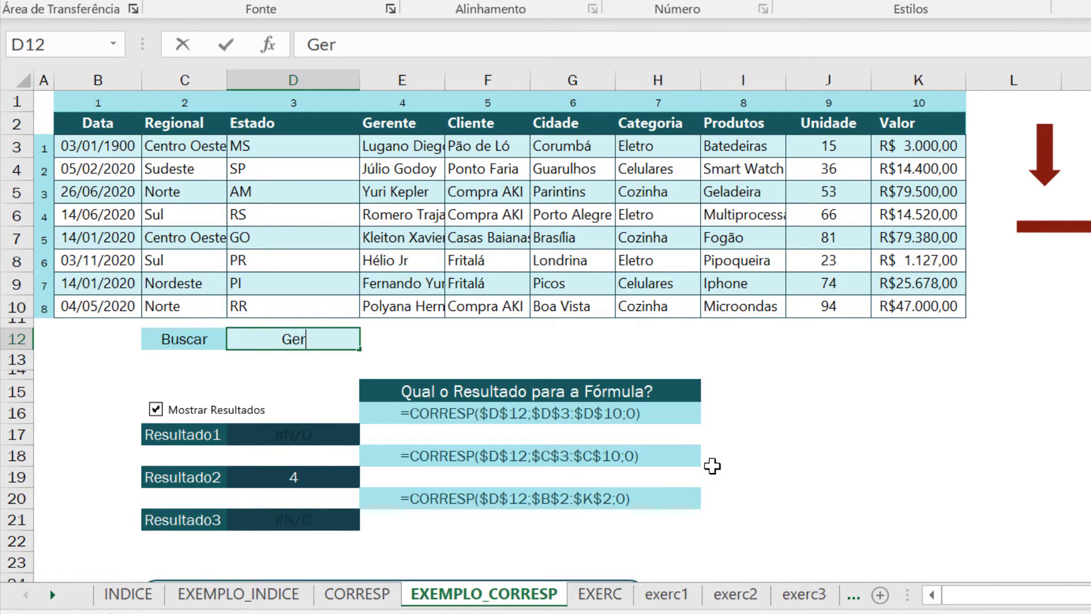
type("ente")
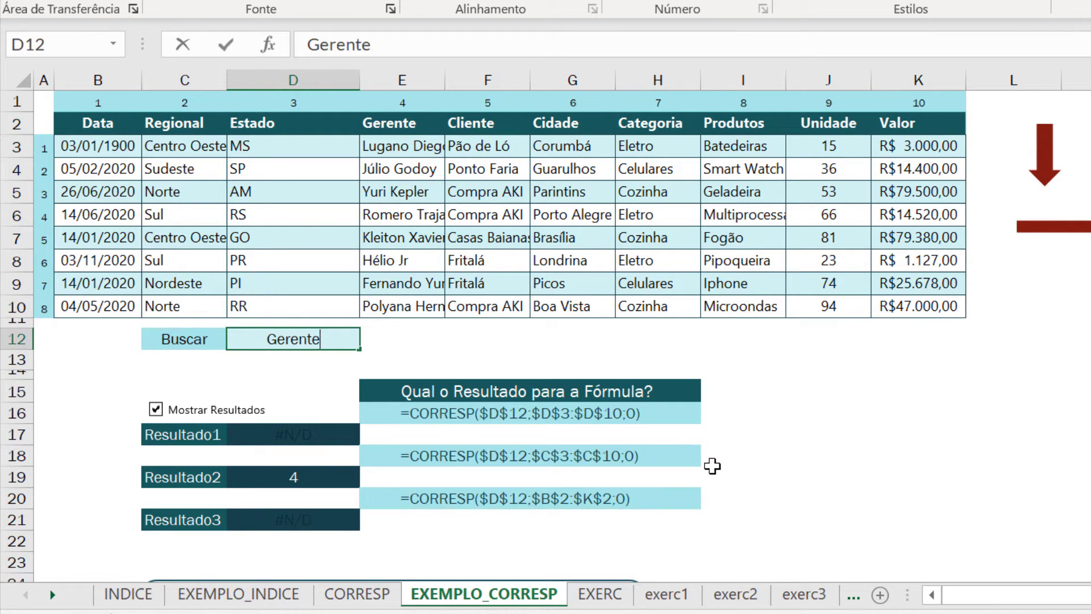
key("Return")
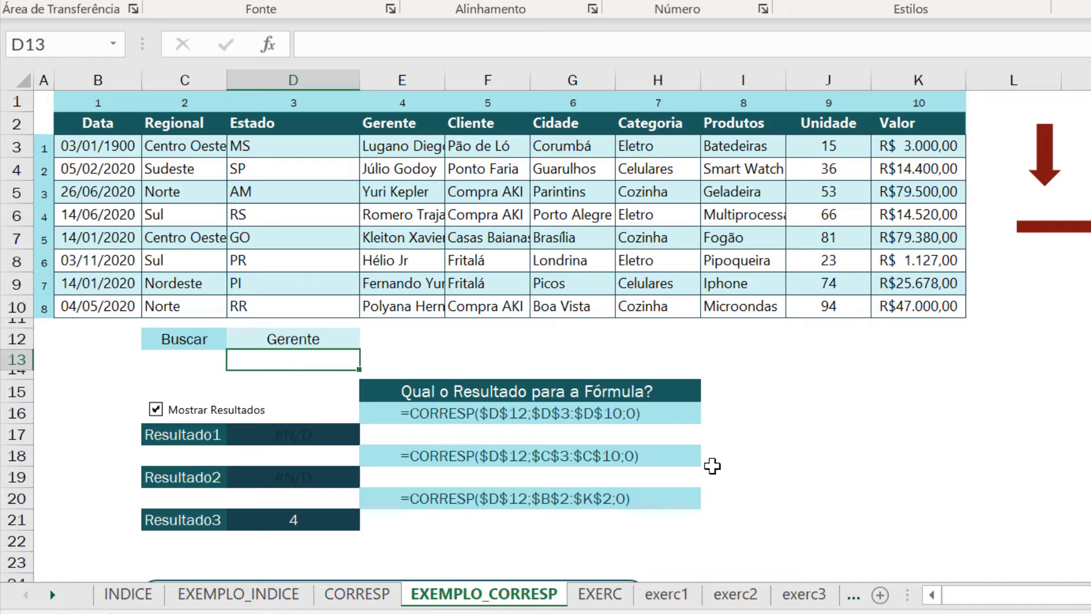
Set the Buscar value in D12 to the column header Cliente
left_click(320, 336)
type("Cliente")
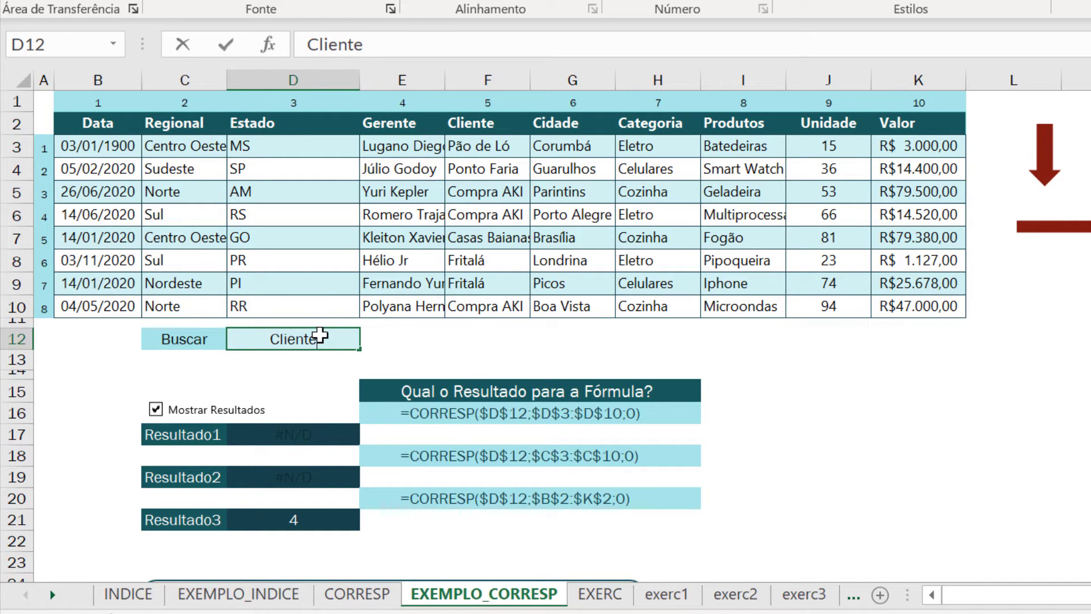
key("Return")
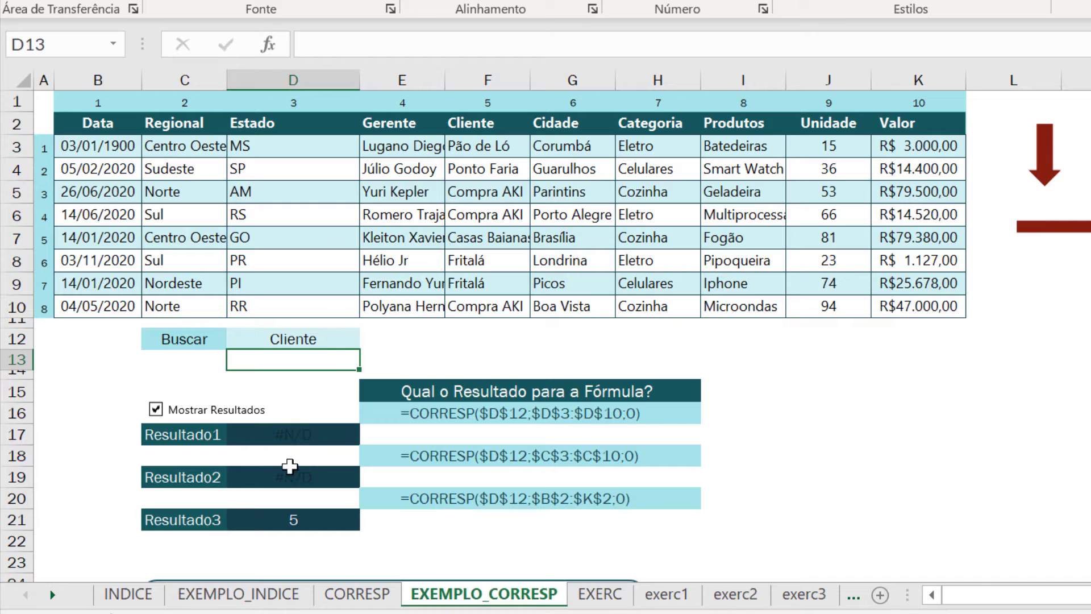
Compare the three Resultado cells D17, D19 and D21, and locate the matching Cliente header in F2
left_click(295, 434)
left_click(291, 477)
left_click(301, 529)
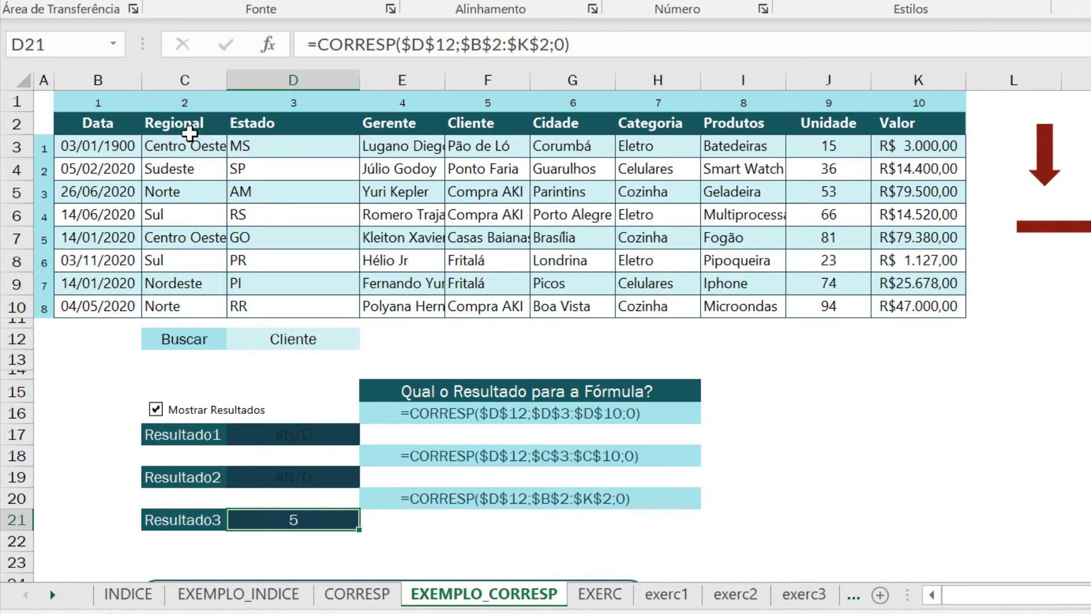
left_click(494, 126)
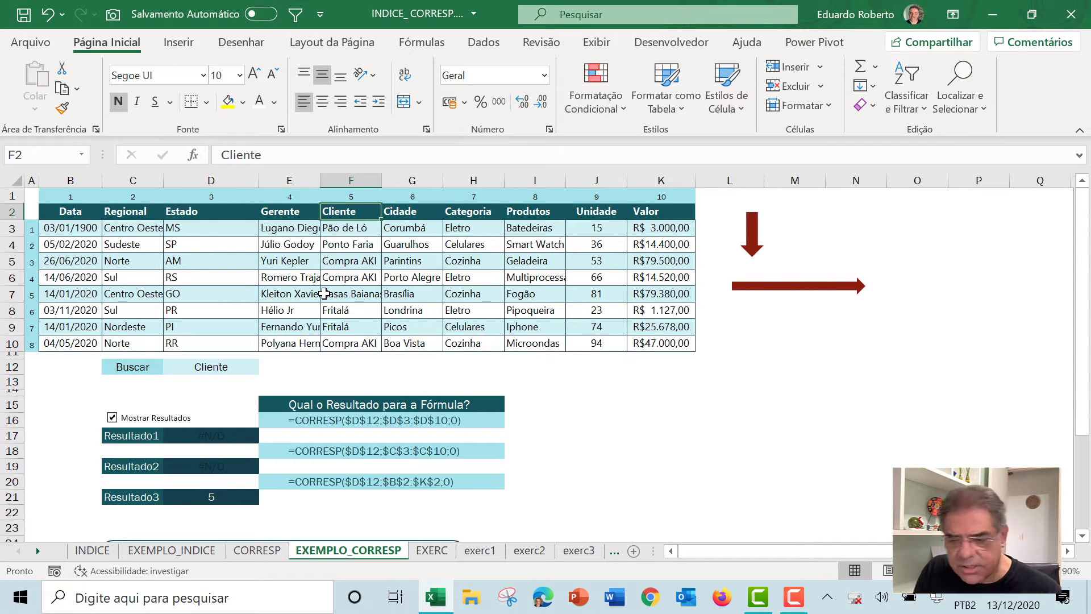
Go to the EXERC sheet and select the Fogão standard price in C13
left_click(432, 550)
left_click(414, 502)
left_click(276, 419)
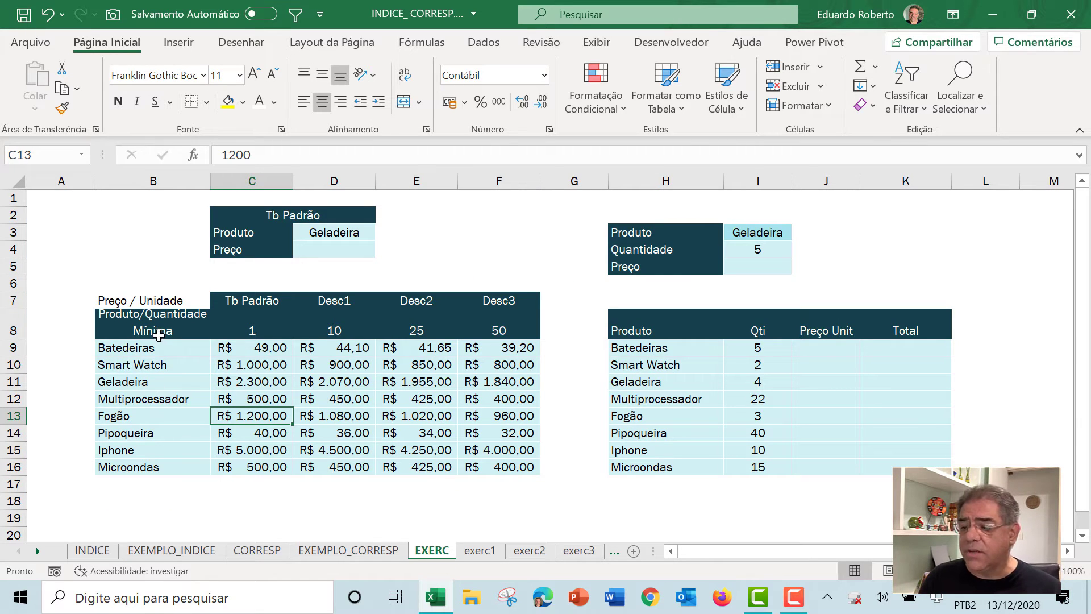
Examine the price table's product names in column B, the Tb Padrão minimum quantity in C8 and the standard prices in C9:C16
left_click_drag(136, 348, 120, 486)
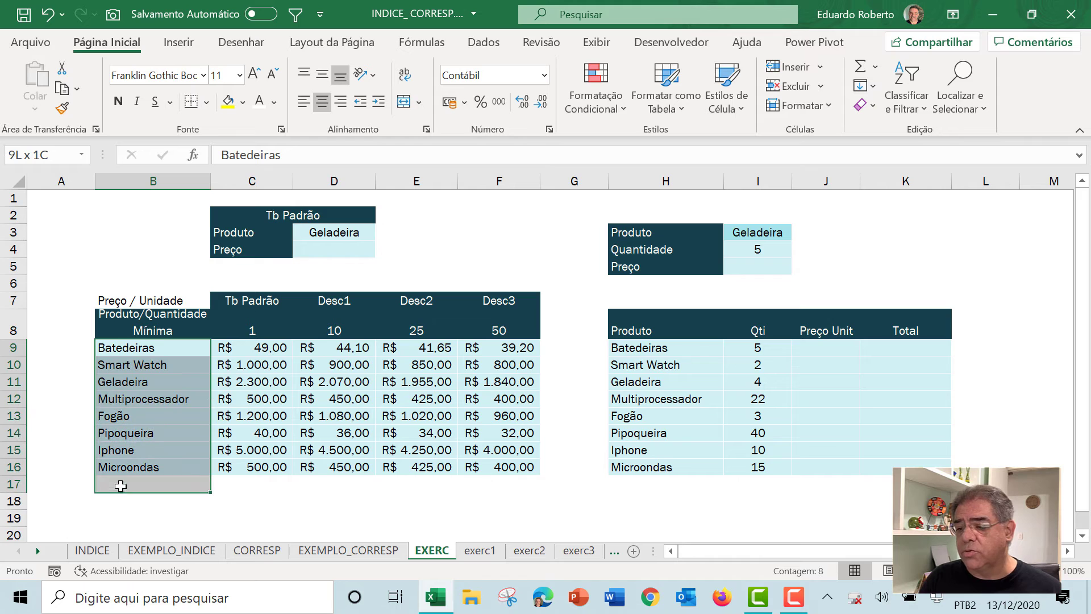
left_click(182, 319)
left_click(255, 314)
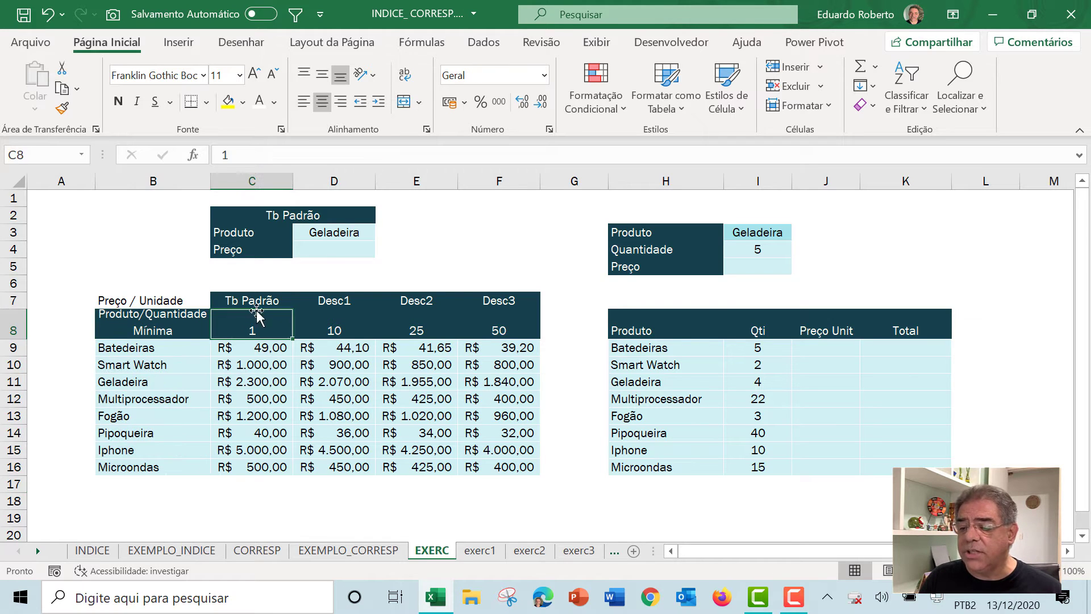
left_click(264, 300)
left_click_drag(259, 349, 255, 473)
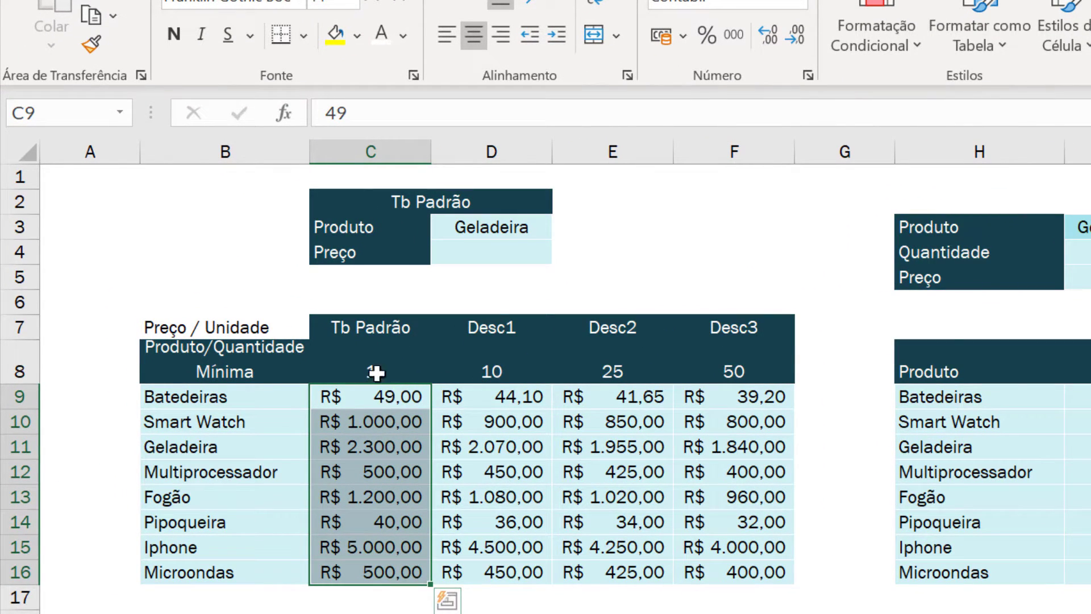
Examine the discount tiers' minimum quantities in D8, E8 and F8 and the Desc1 price formulas in D9:D16
left_click(500, 372)
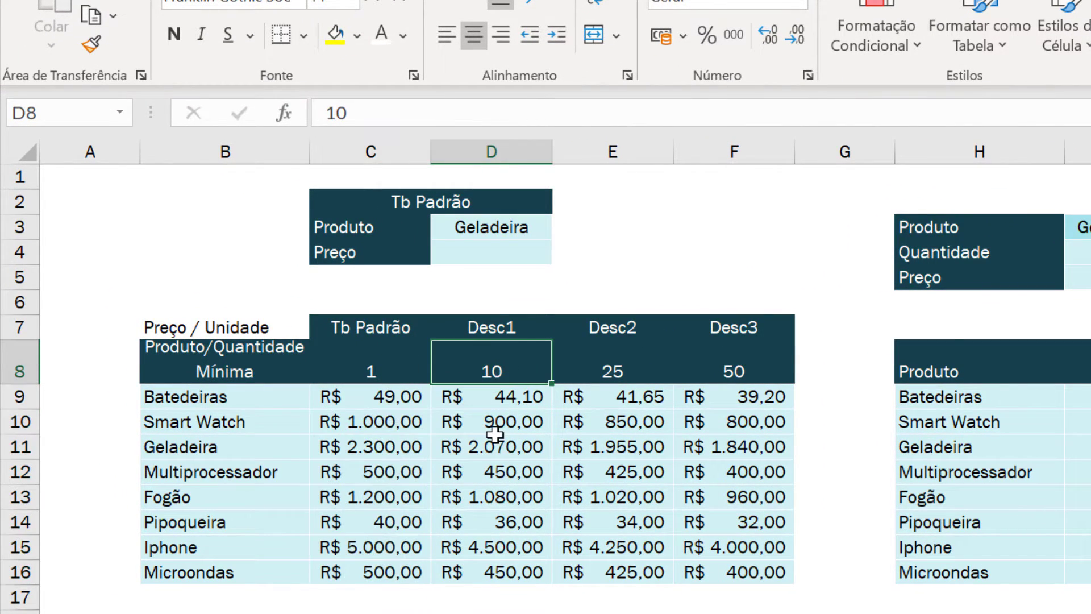
left_click(501, 395)
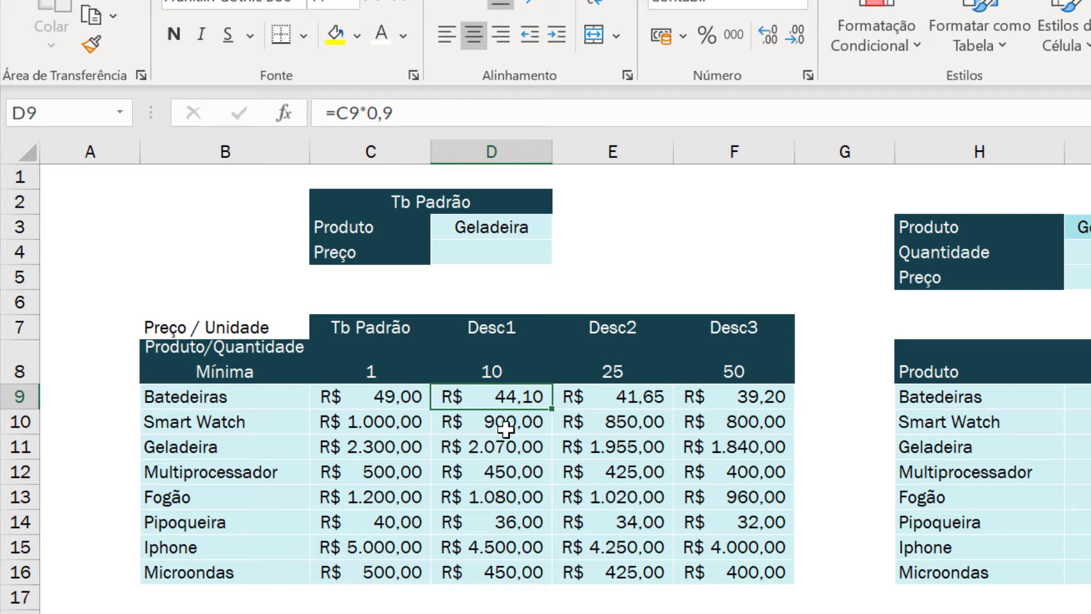
left_click(499, 421)
left_click(495, 487)
left_click(500, 571)
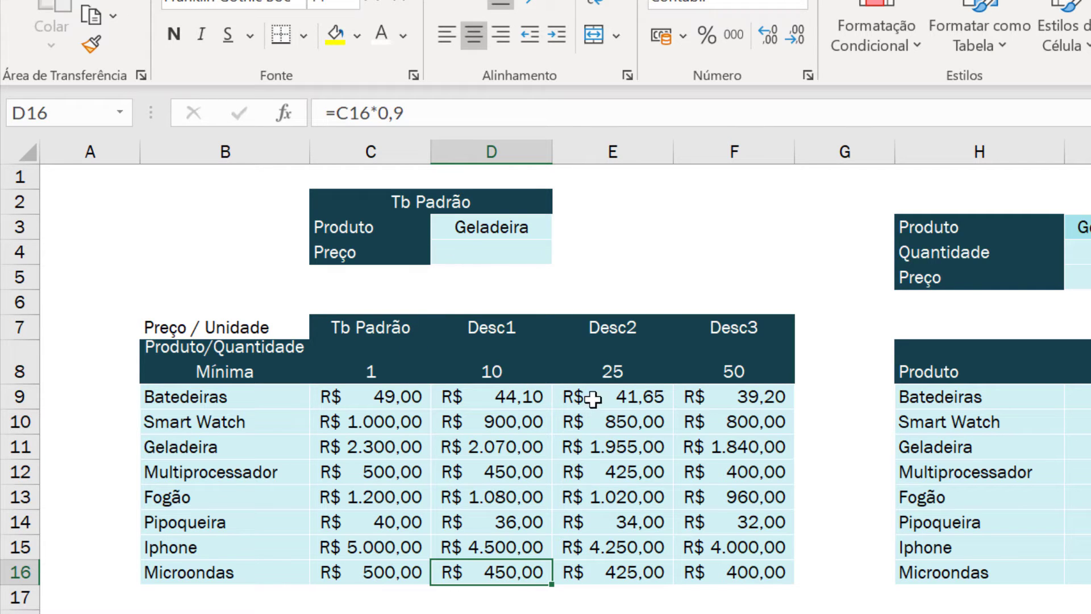
left_click(618, 372)
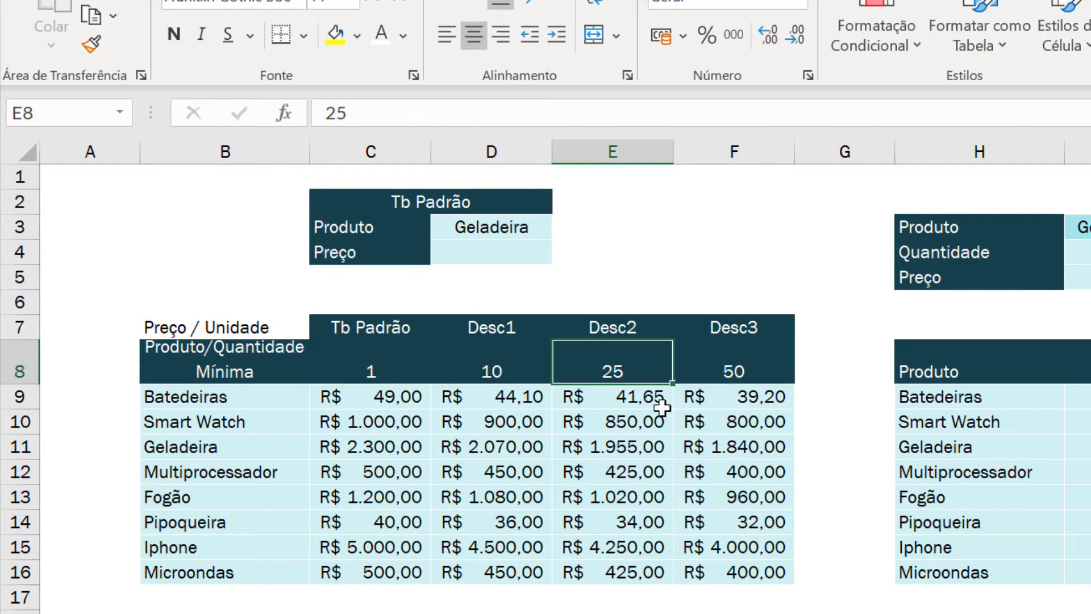
left_click(742, 372)
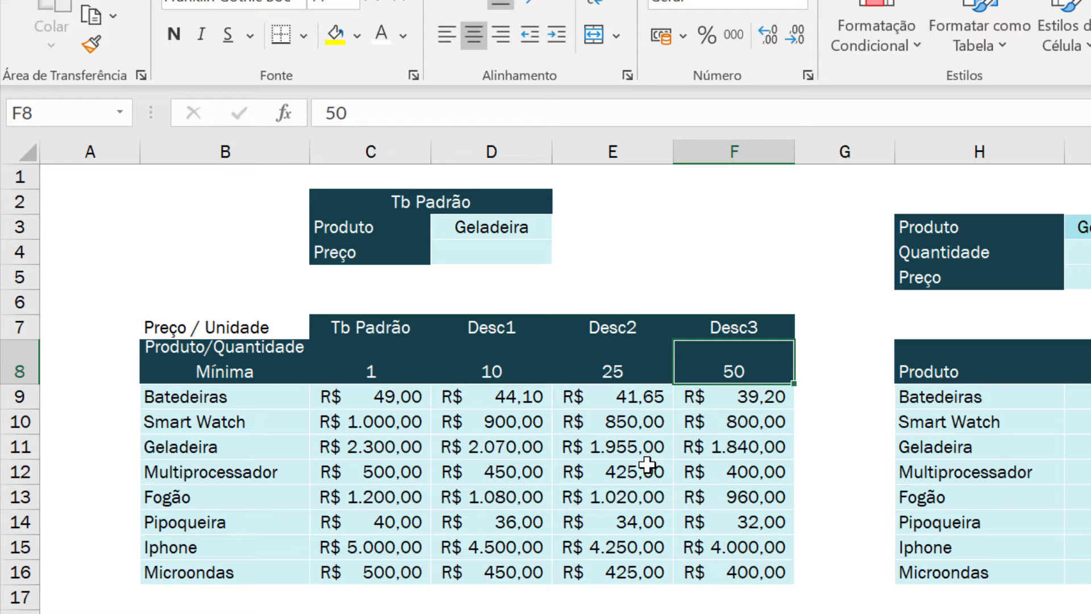
Inspect the empty Tb Padrão Preço cell D4 and the product choices available for Produto in D3
left_click(497, 257)
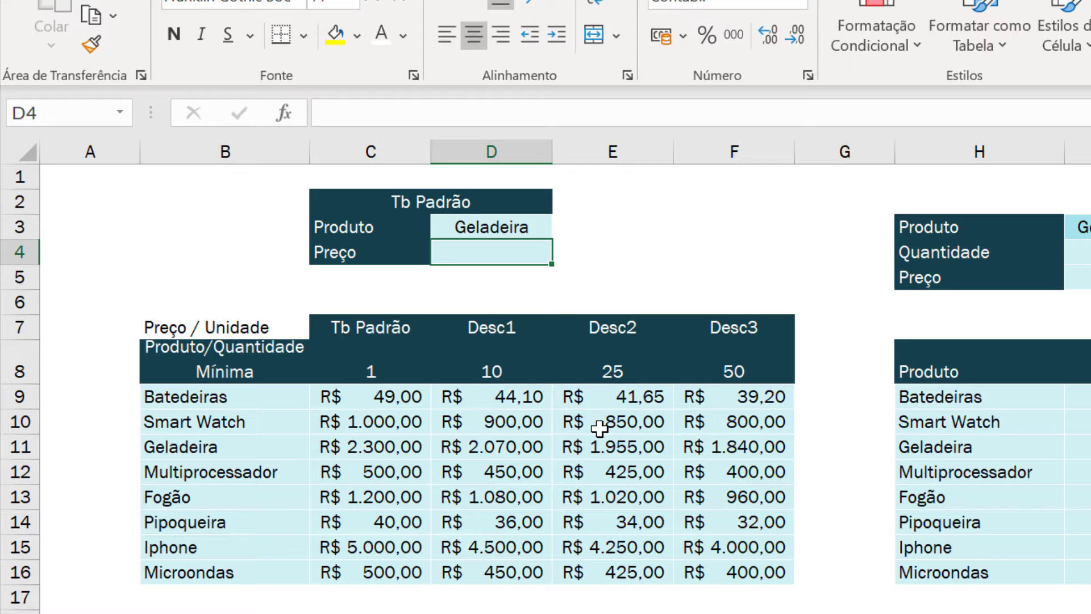
left_click(526, 228)
left_click(567, 228)
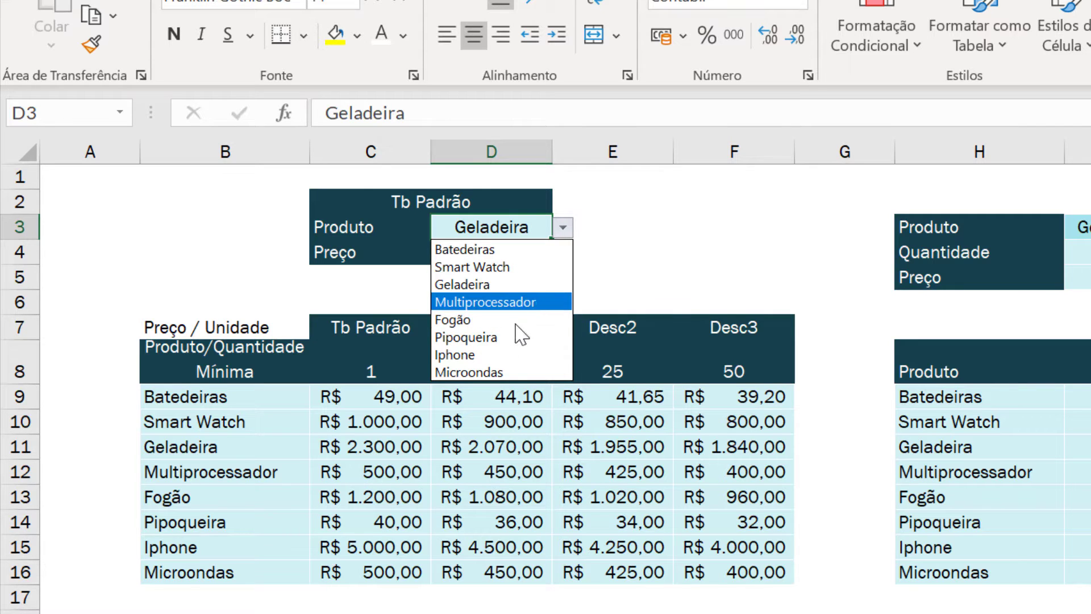
left_click(626, 259)
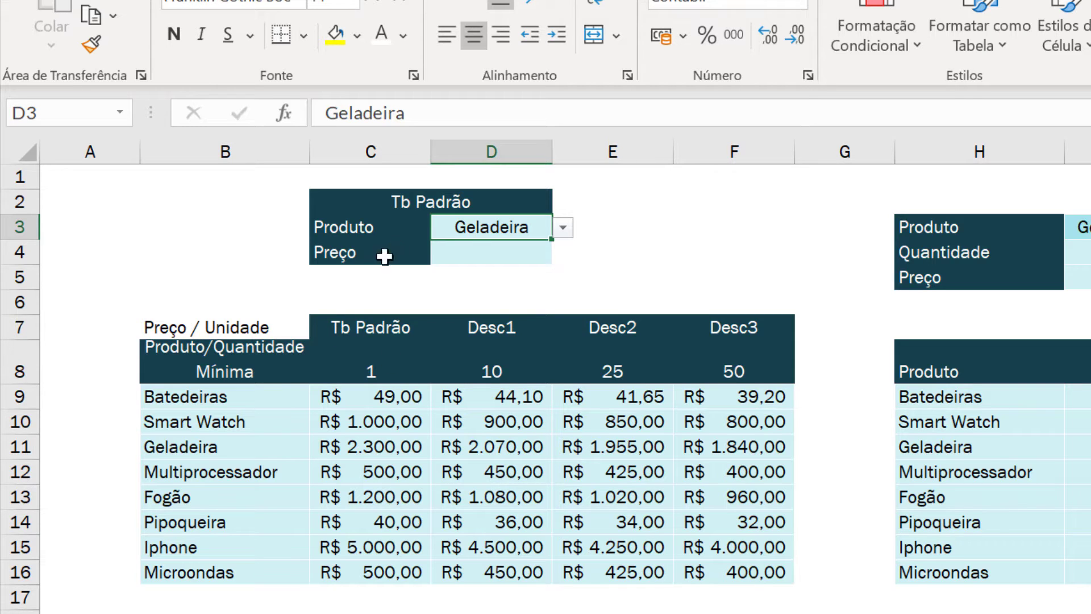
Enter =CORRESP(D3;$B$9:$B$16;0) in the Tb Padrão Preço cell D4 to find the product's row position
left_click(475, 250)
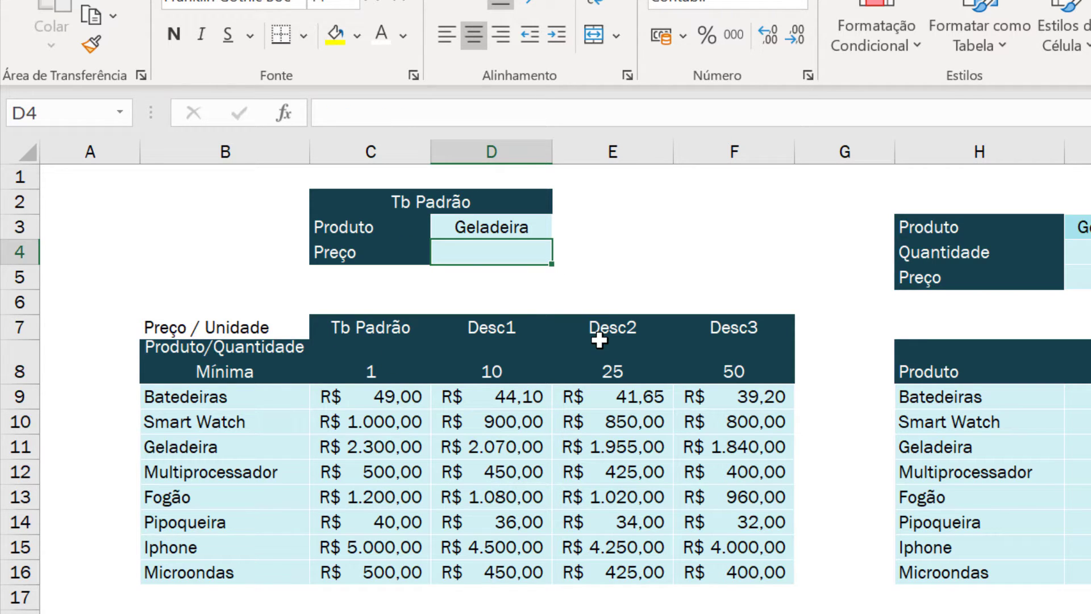
type("=corre")
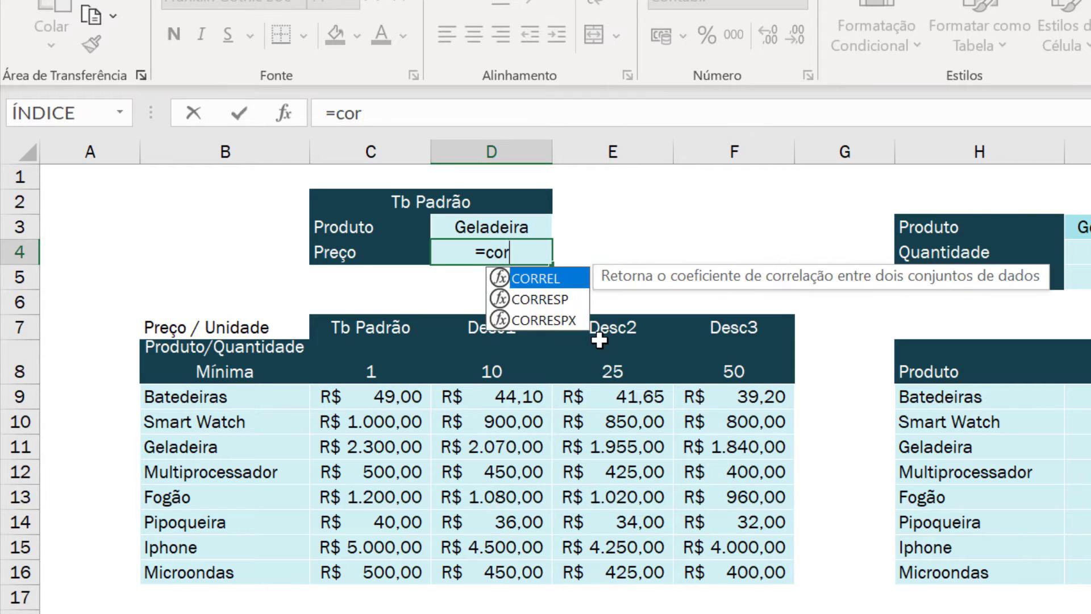
double_click(563, 298)
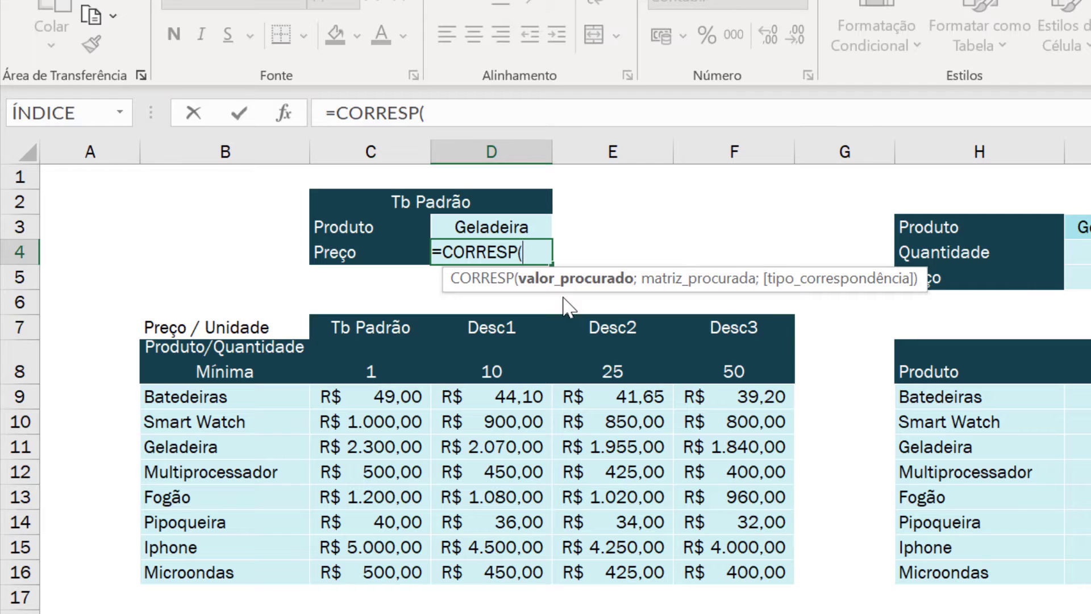
left_click(506, 224)
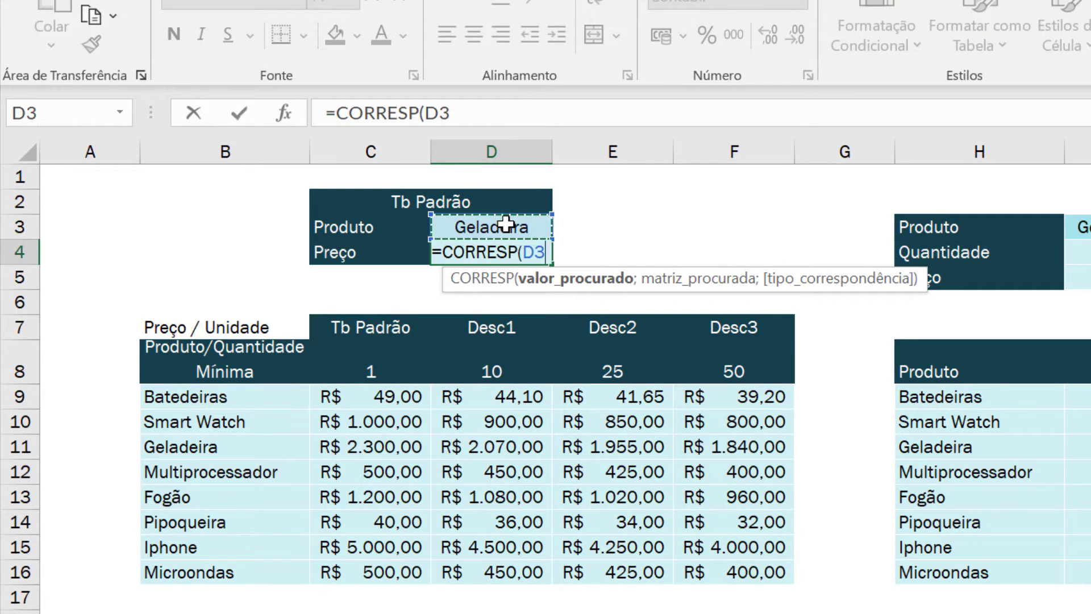
type(";")
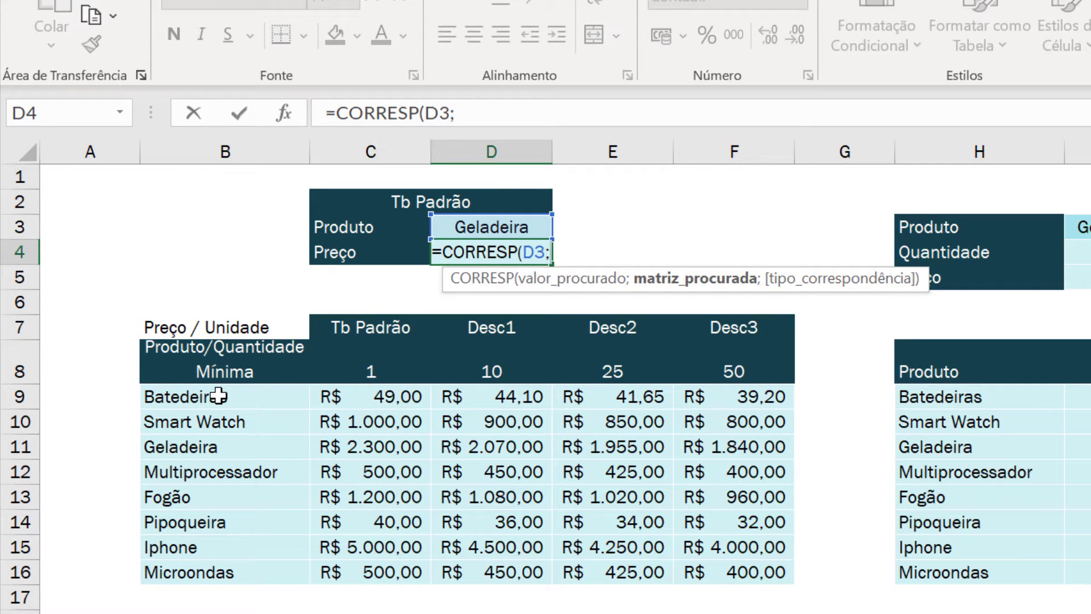
left_click_drag(218, 397, 242, 580)
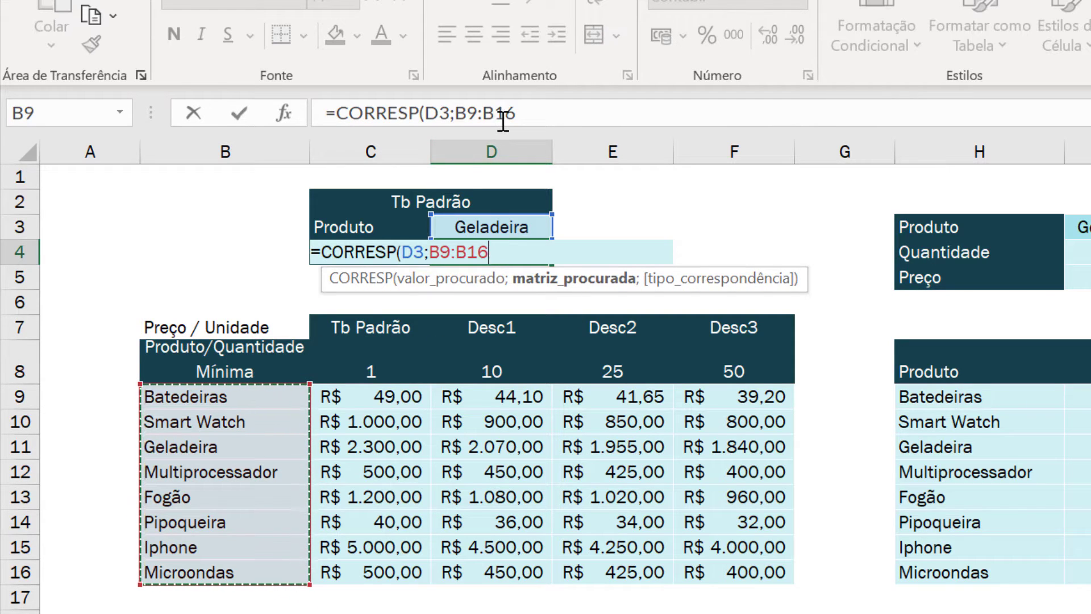
key("F4")
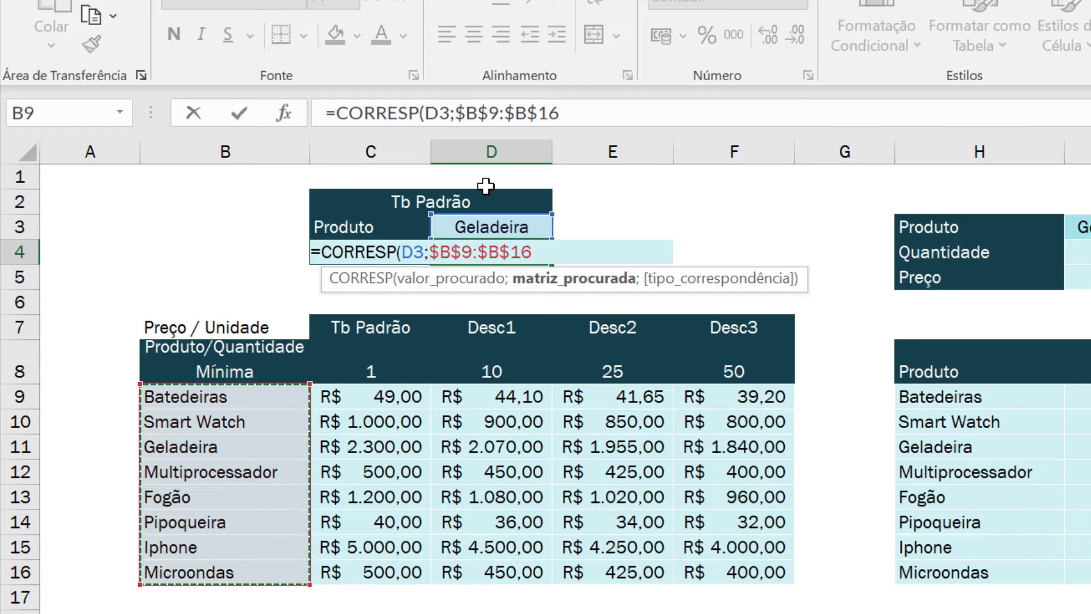
left_click(591, 116)
type(";0)")
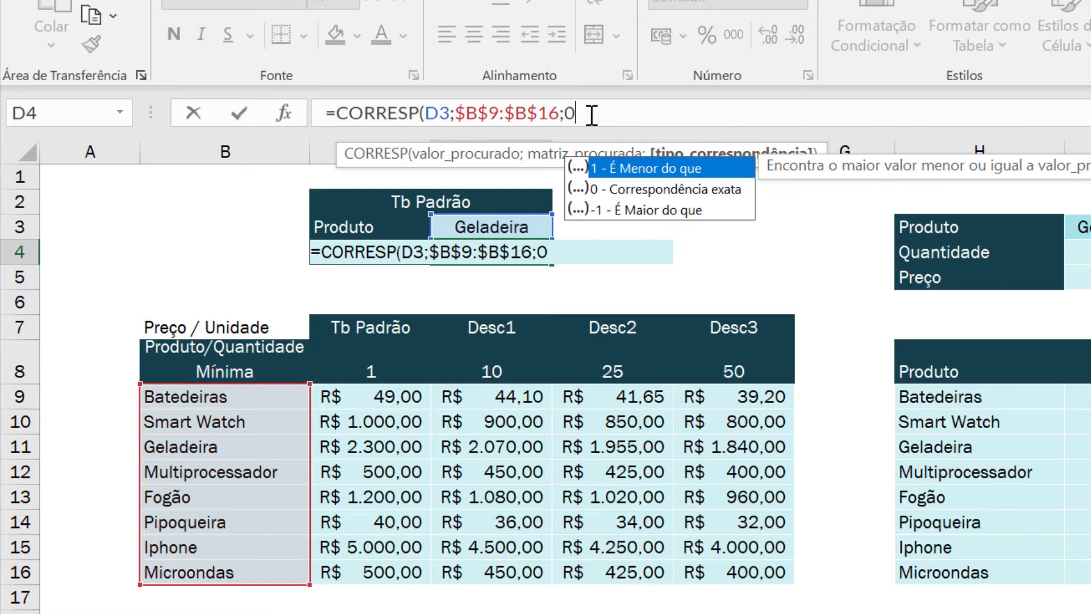
key("Return")
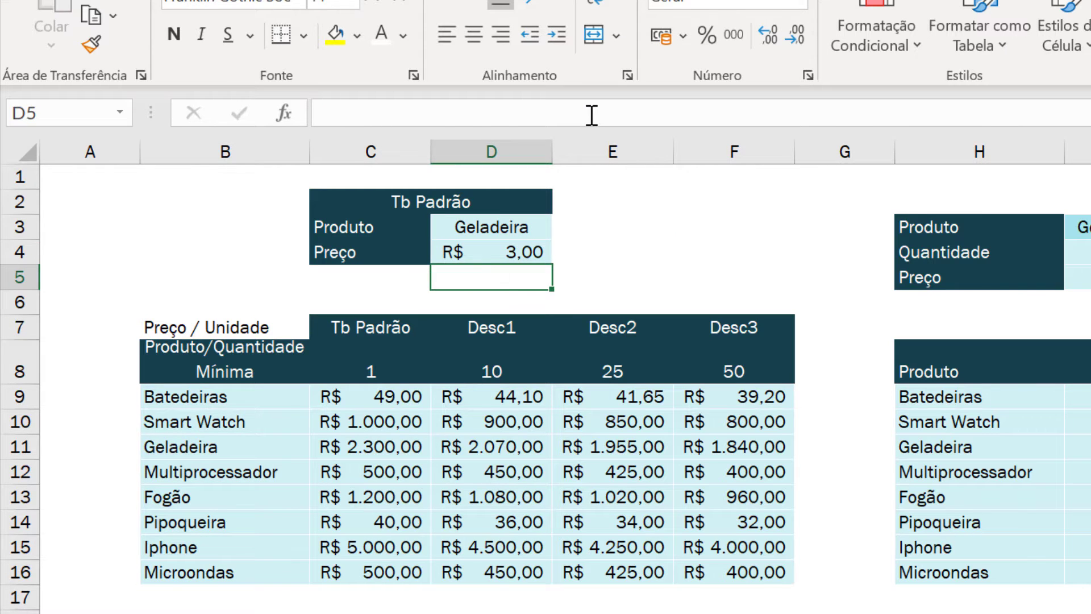
Wrap the CORRESP formula in D4 inside an ÍNDICE function with its closing parenthesis
key("Up")
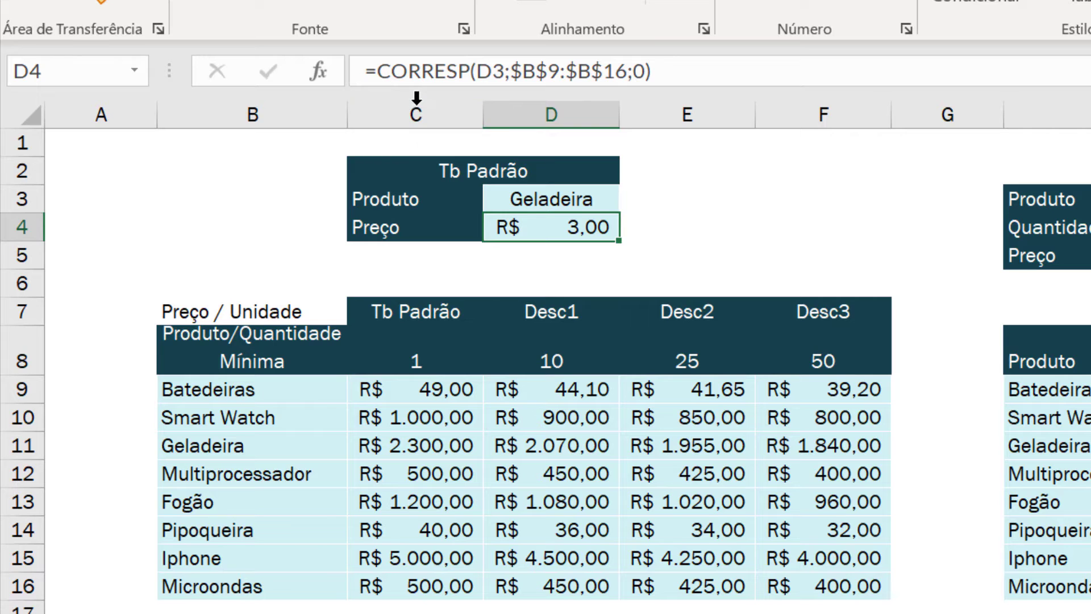
key("F2")
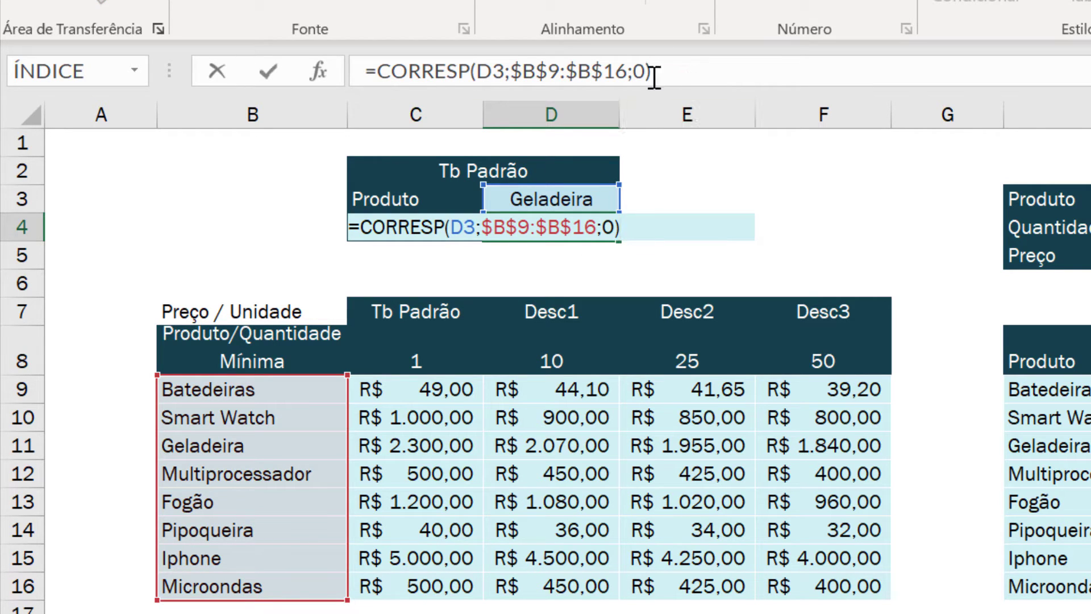
left_click(379, 72)
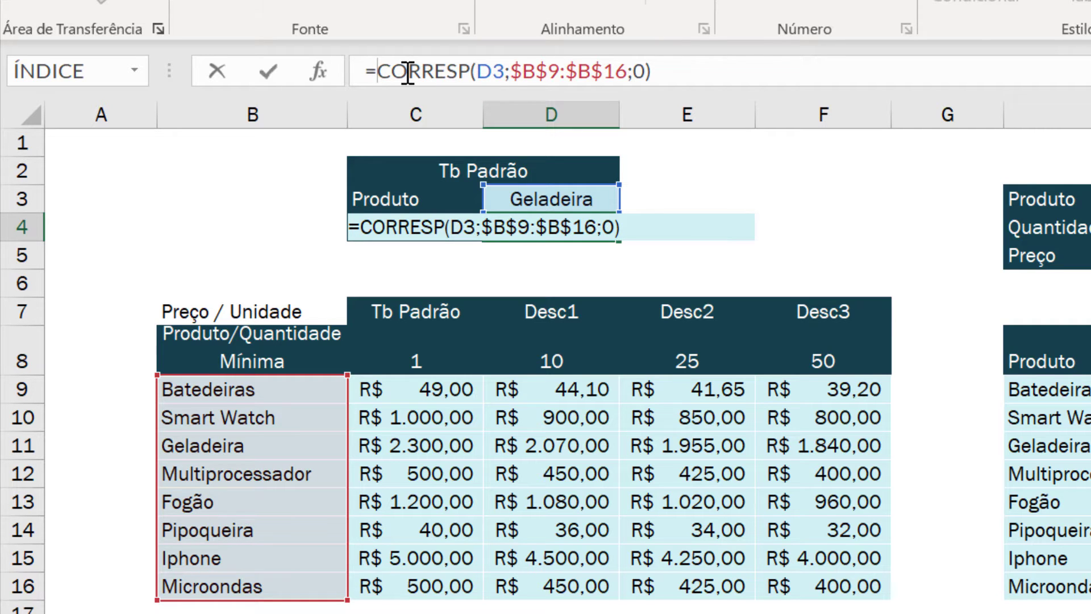
type("índice")
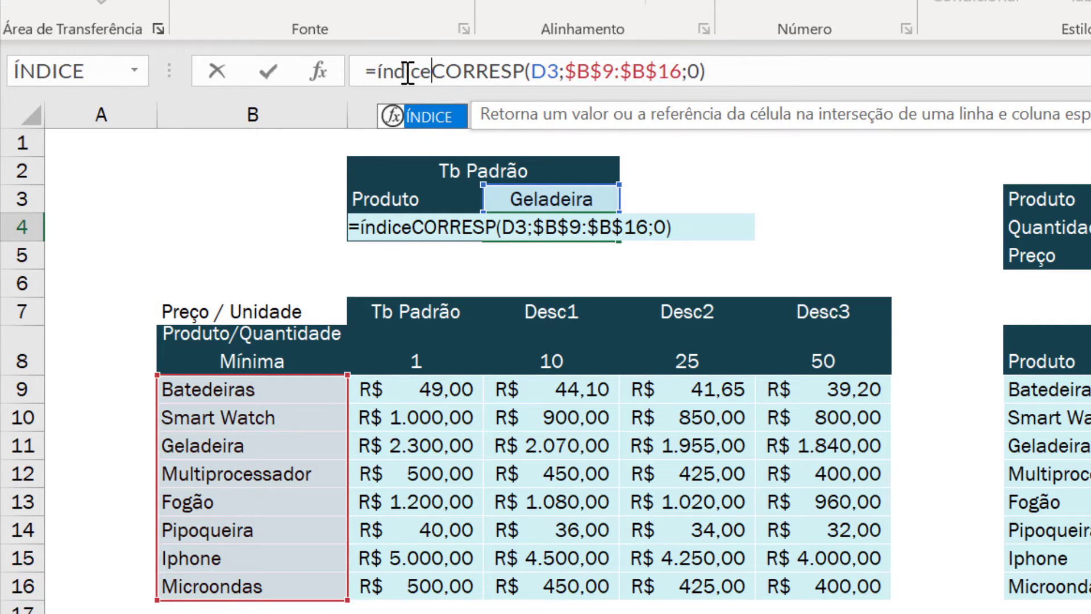
type("()")
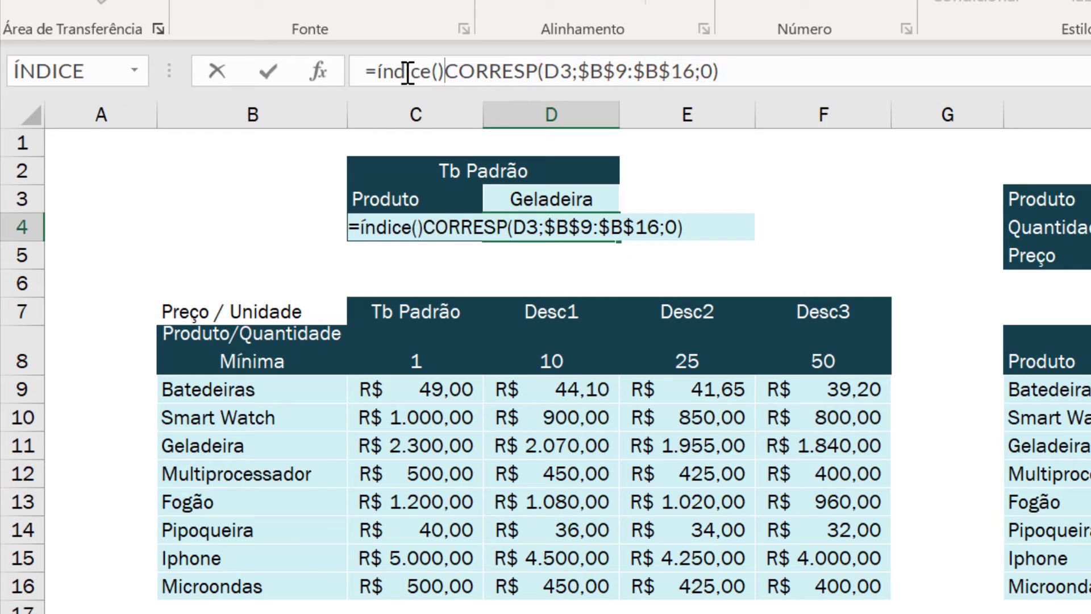
key("BackSpace")
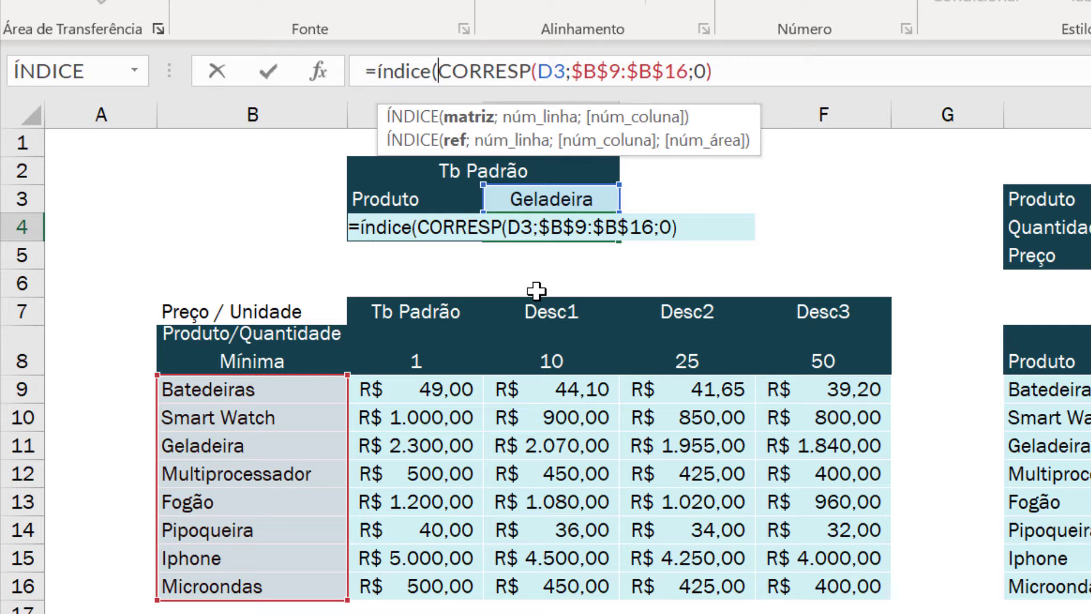
left_click(757, 72)
type(")")
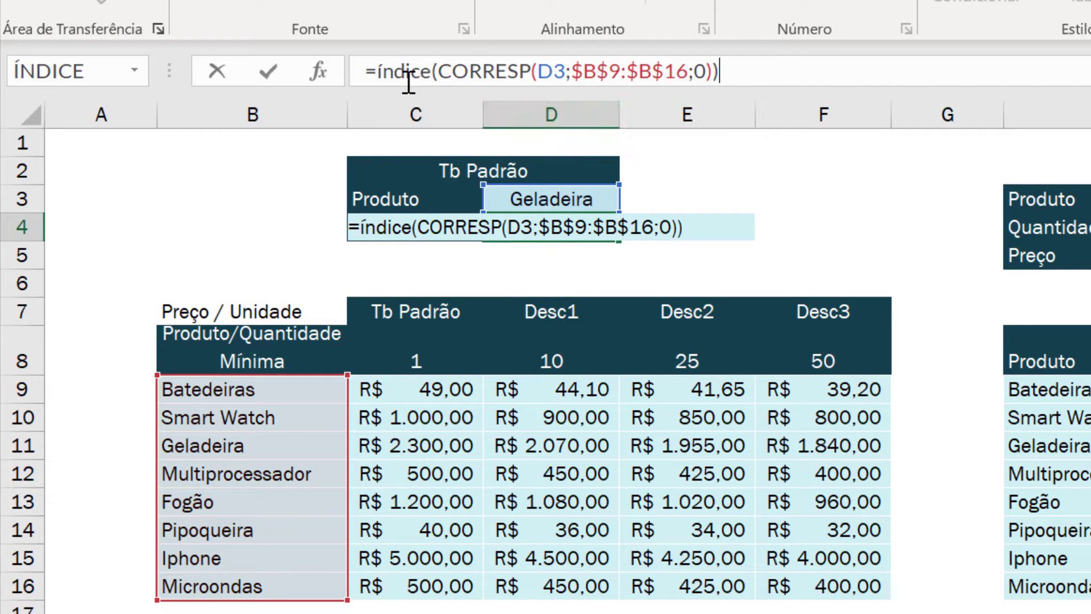
Add the absolute range $C$9:$C$16 as ÍNDICE's matrix argument before CORRESP in D4 and commit the formula
left_click(439, 73)
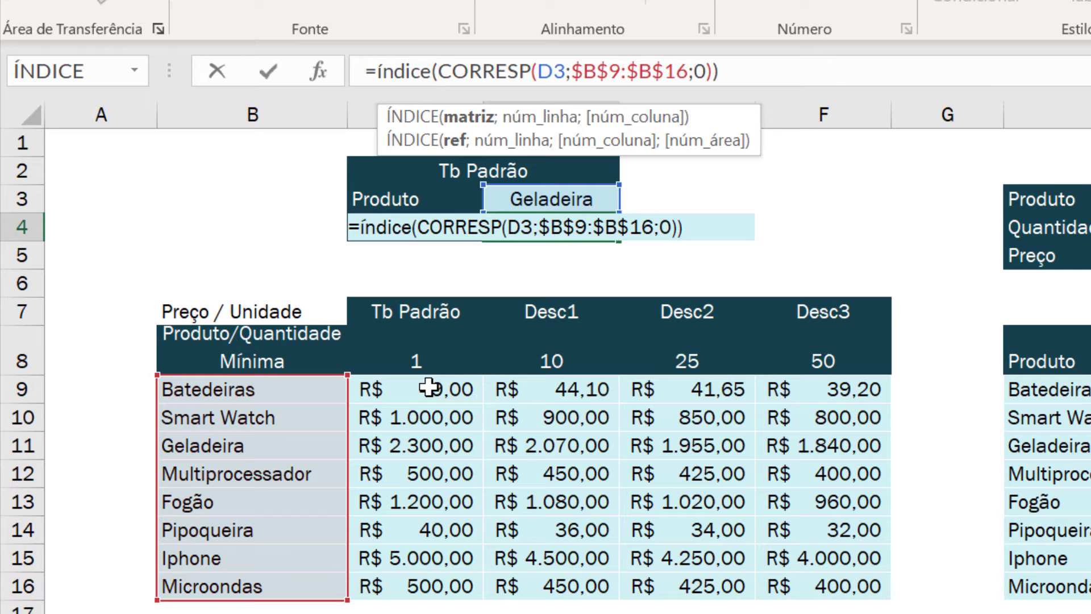
left_click_drag(429, 388, 413, 575)
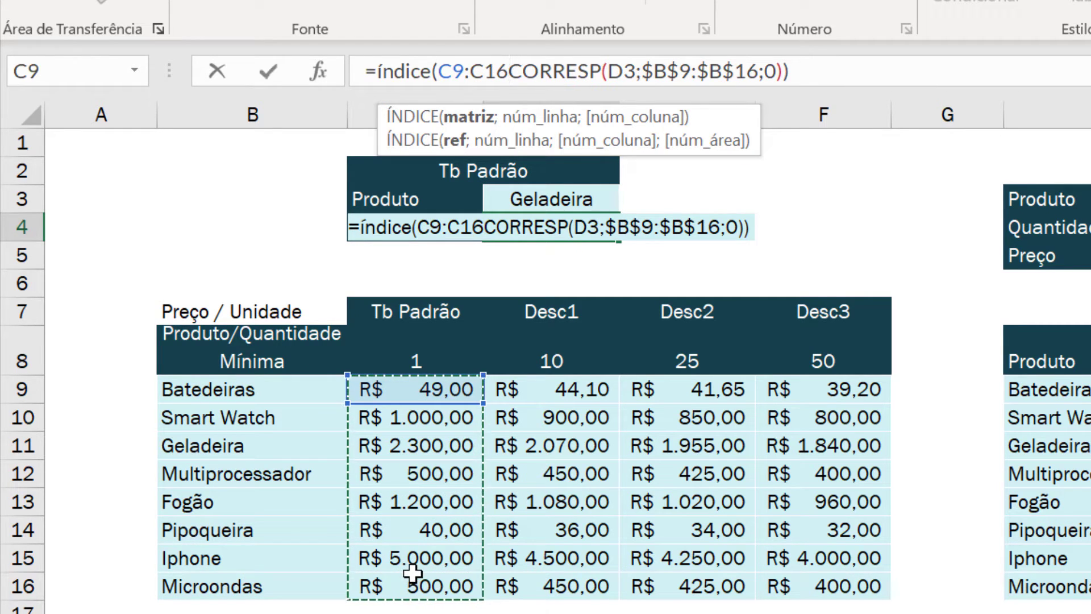
key("F4")
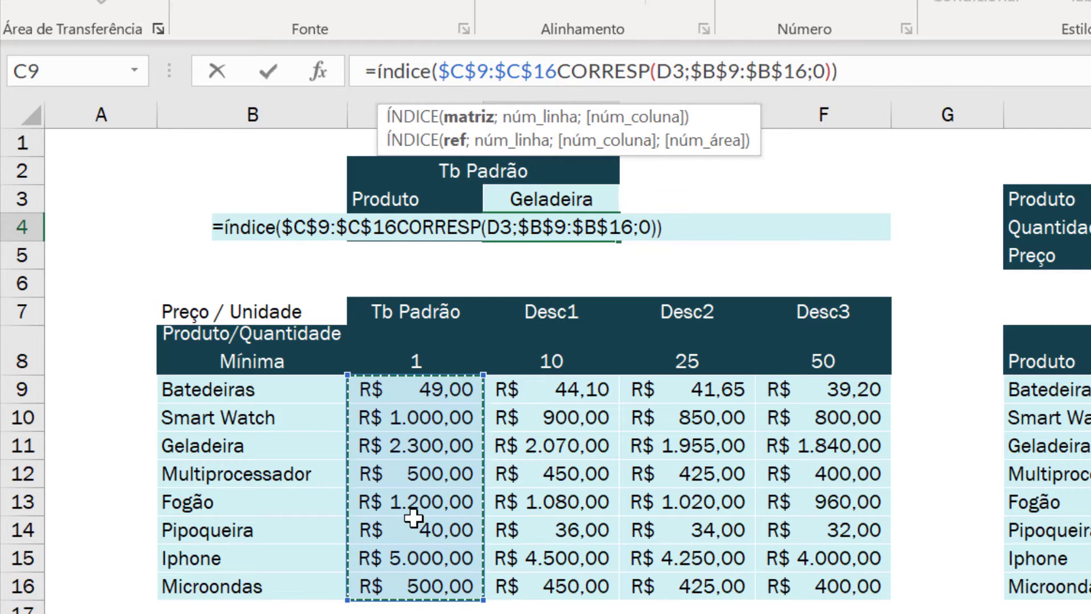
type(";")
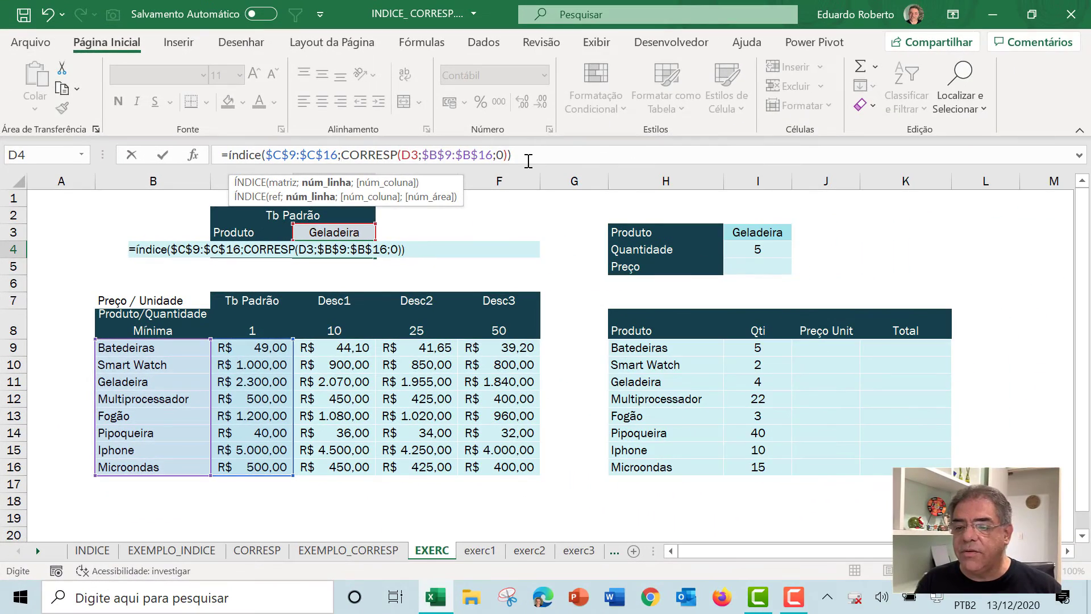
left_click(590, 147)
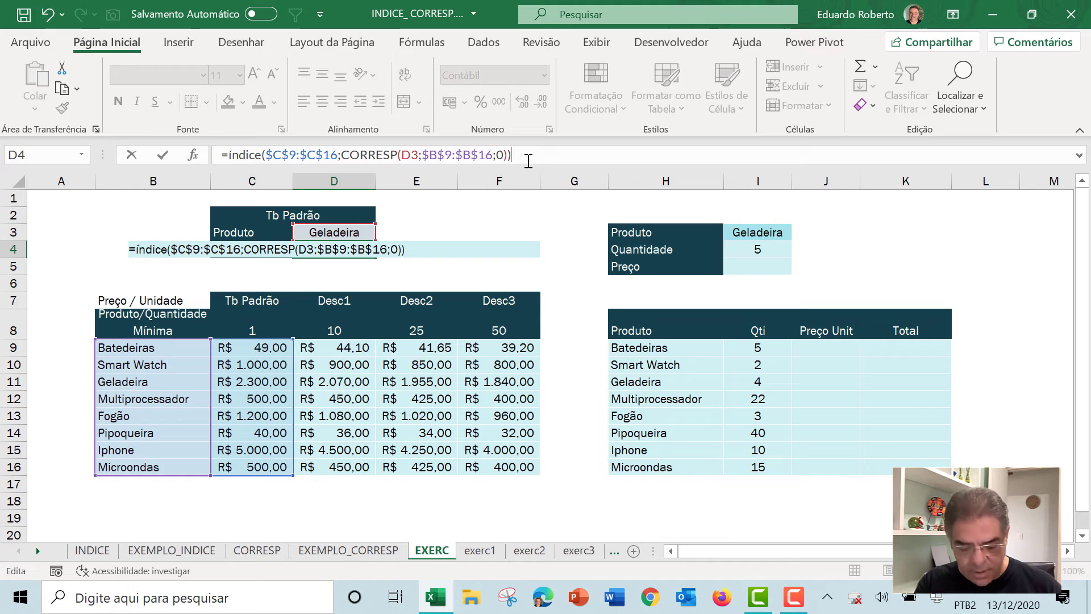
key("Return")
Compare the Preço result in D4 with the Geladeira standard price in the Tb Padrão column
key("Up")
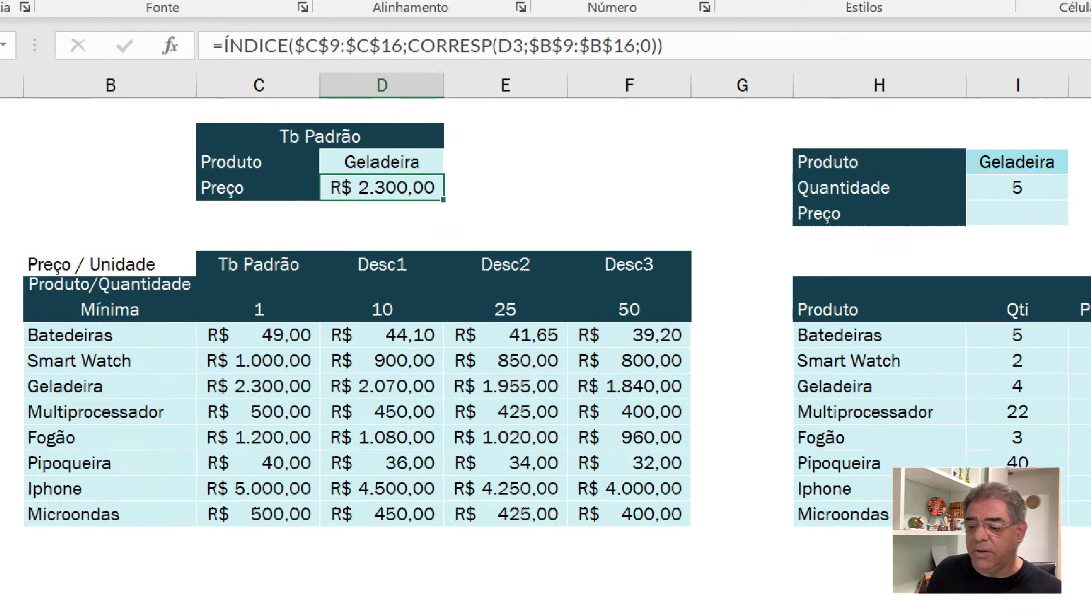
mouse_move(211, 360)
left_mouse_down()
mouse_move(217, 390)
mouse_move(339, 393)
left_mouse_up()
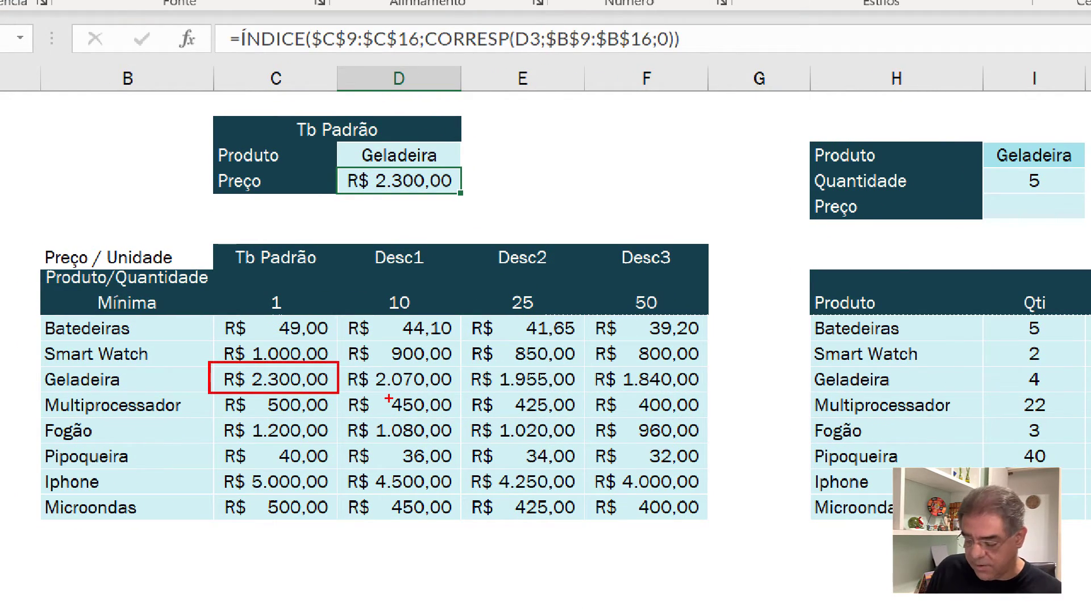
key("Escape")
Choose Iphone as the product in cell D3 of the Tb Padrão lookup block
left_click(354, 233)
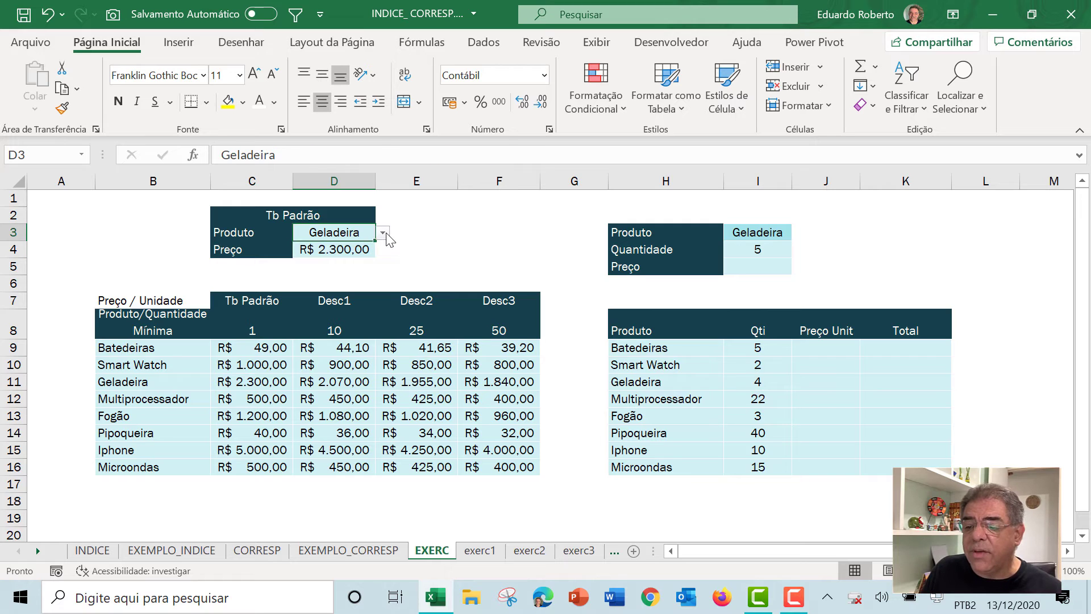
left_click(384, 233)
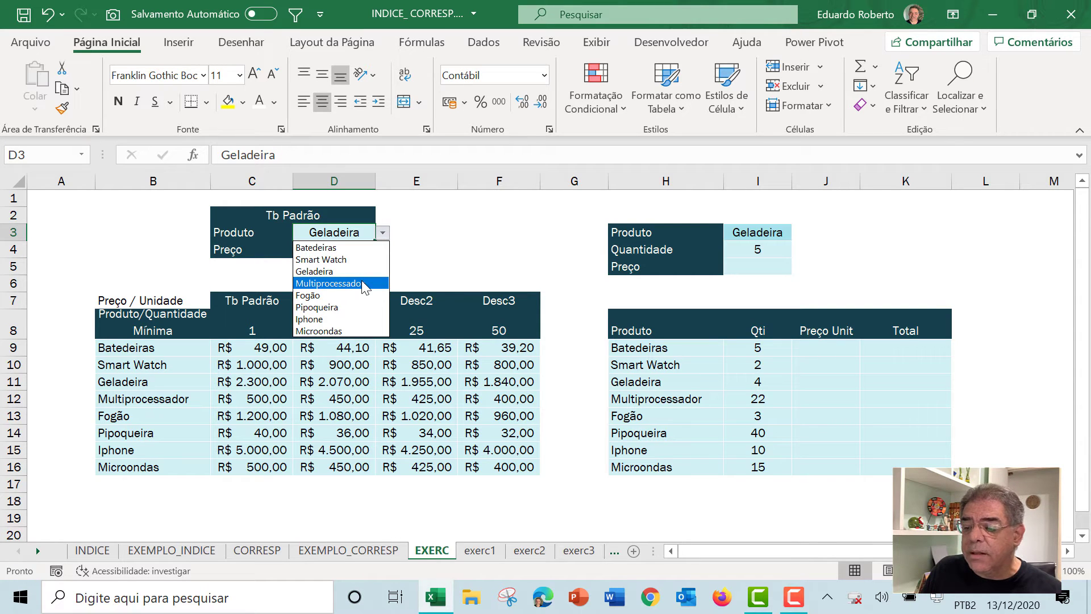
left_click(346, 320)
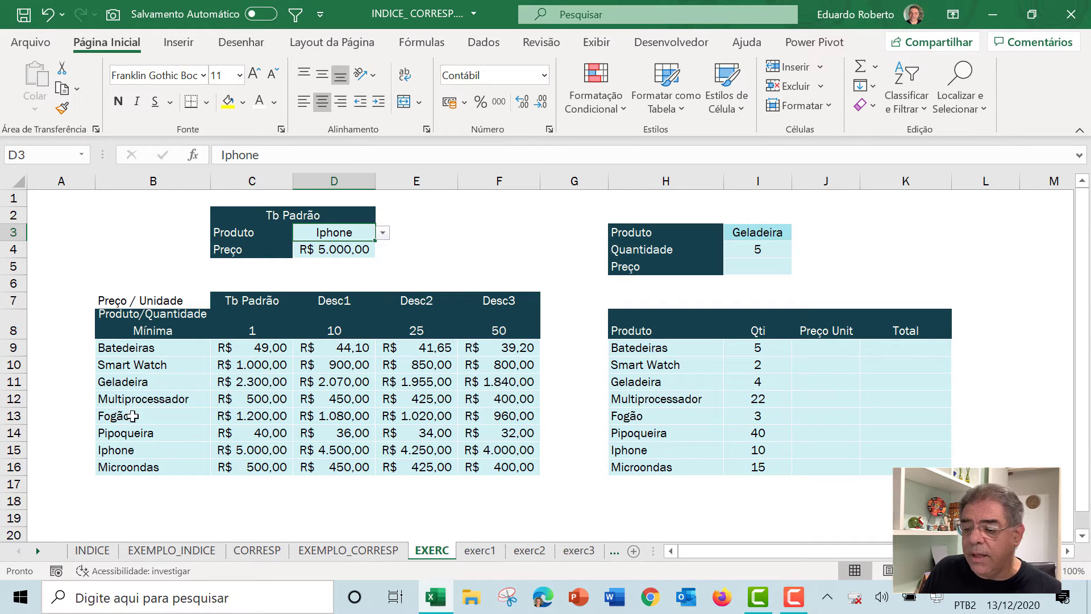
Compare the Preço result in D4 with the Iphone standard price in the Tb Padrão column
left_click(133, 346)
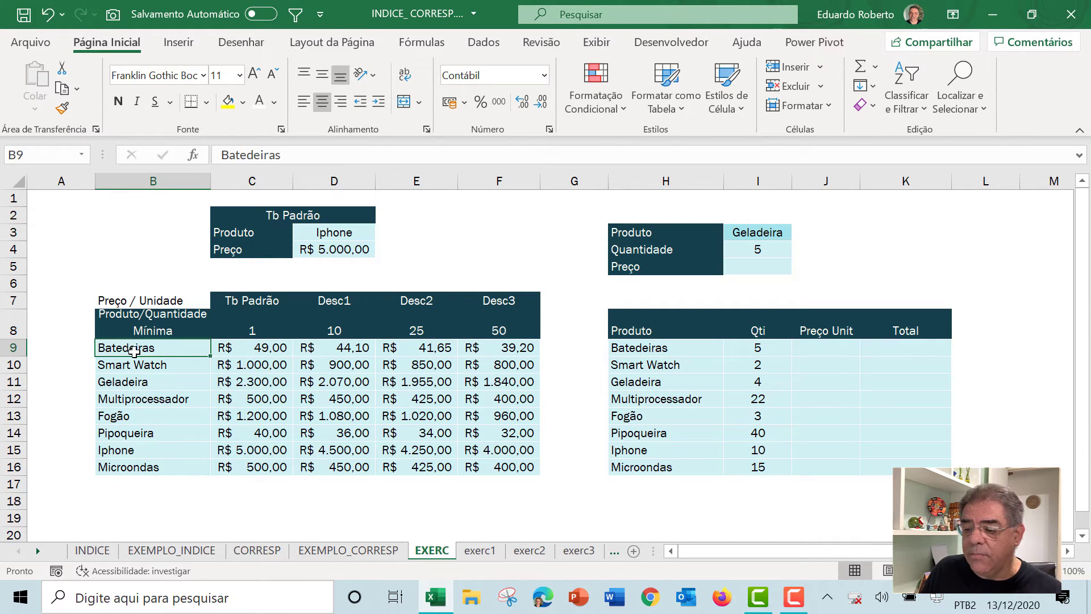
left_click(140, 451)
left_click(255, 451)
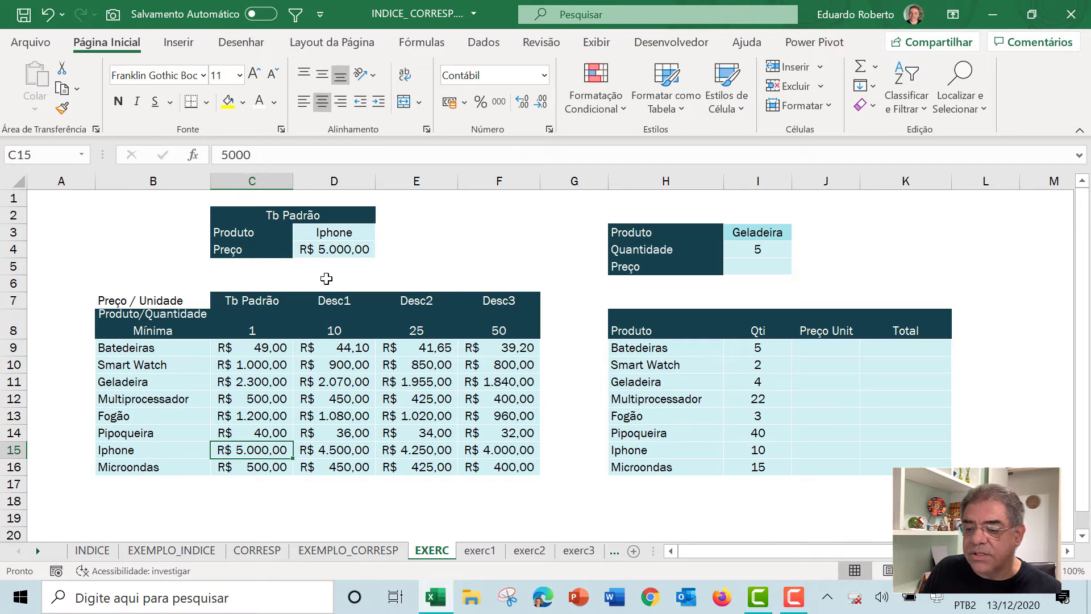
left_click(335, 249)
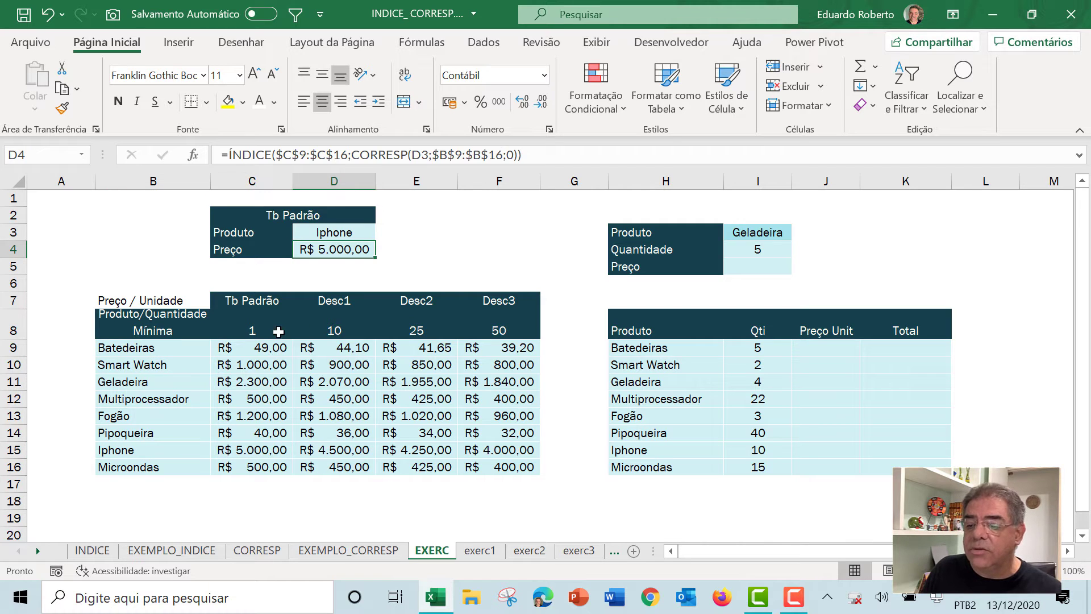
left_click(257, 452)
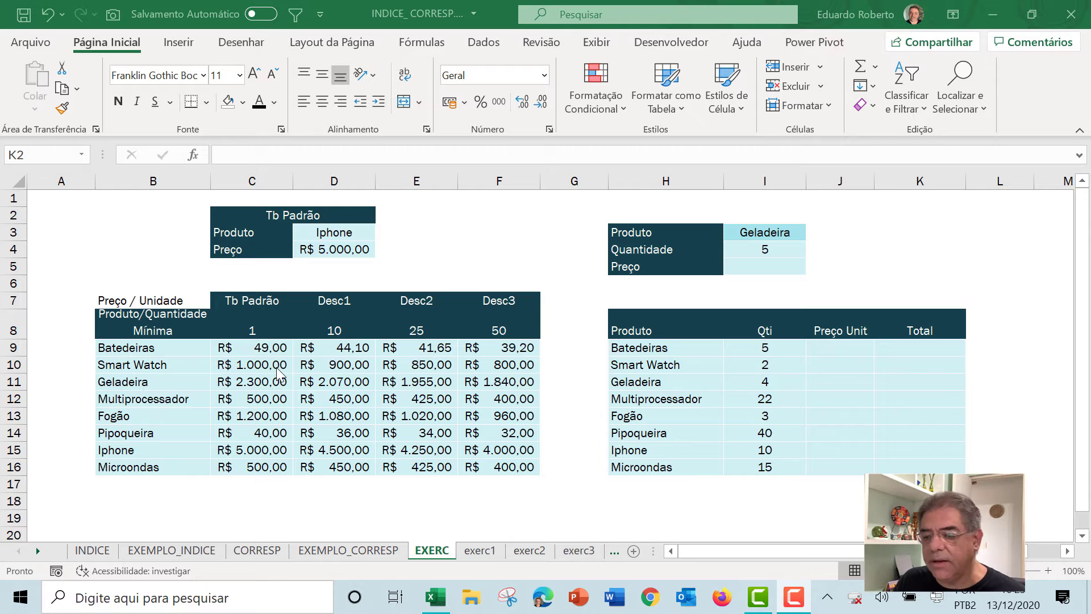
Examine the minimum quantity and the product prices in the Tb Padrão column of the price table
left_click(268, 327)
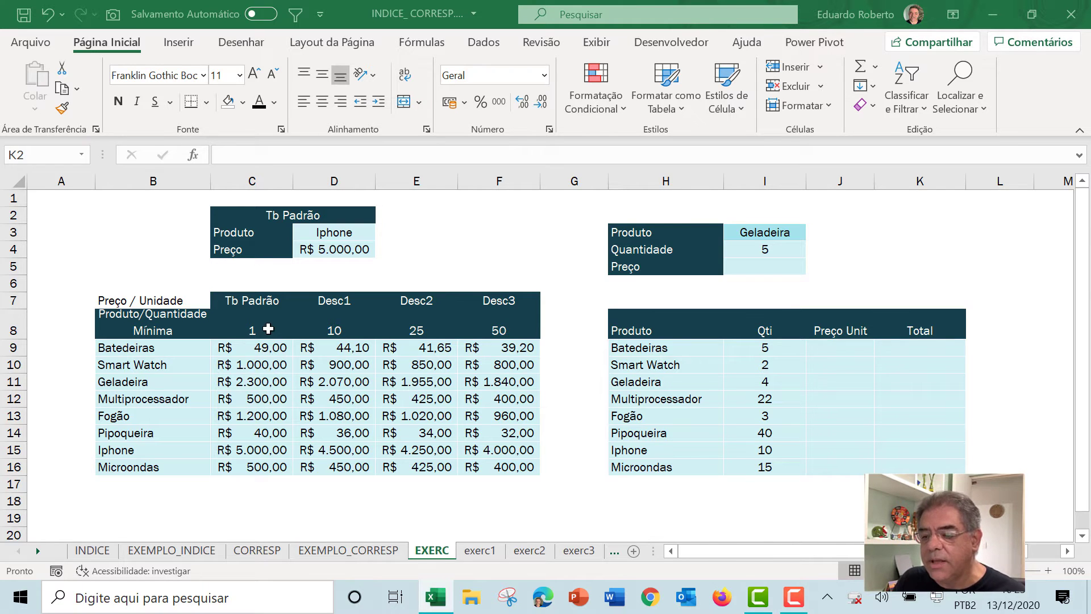
left_click(268, 327)
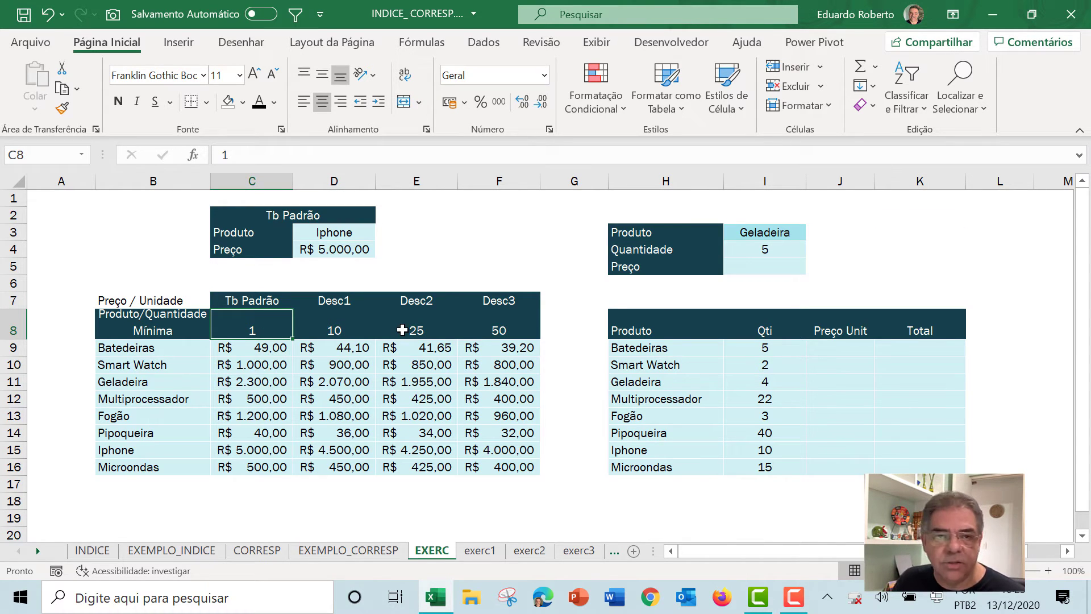
key("Right")
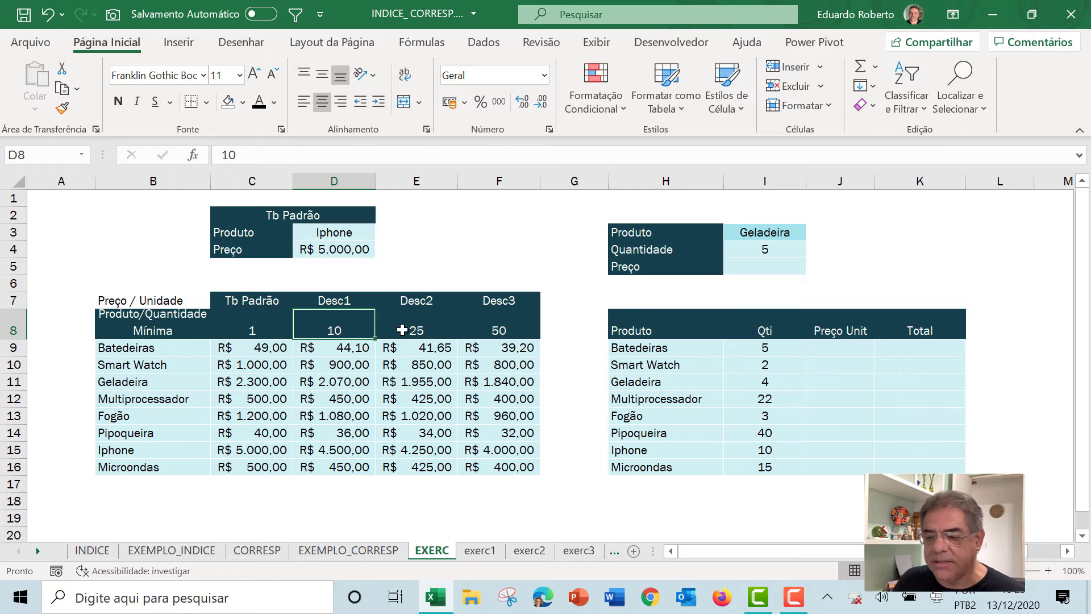
key("Left")
key("Down")
key("Down")
key("Down")
key("Down")
key("Down")
key("Down")
key("Up")
key("Up")
key("Up")
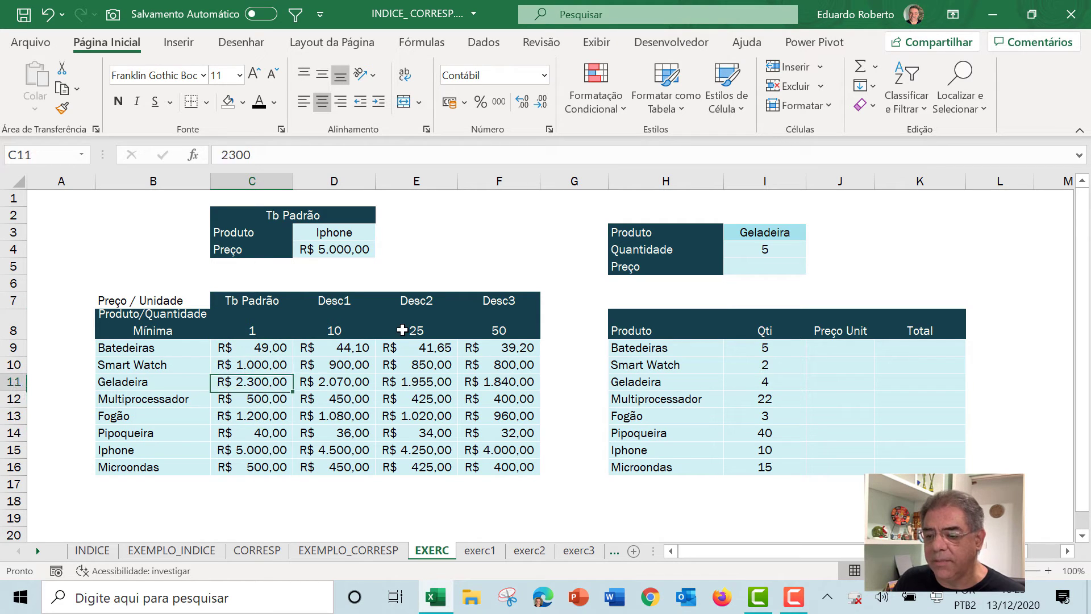
key("Up")
key("Up")
key("Up")
Examine the minimum quantity and the discounted prices in the Desc1 column
key("Right")
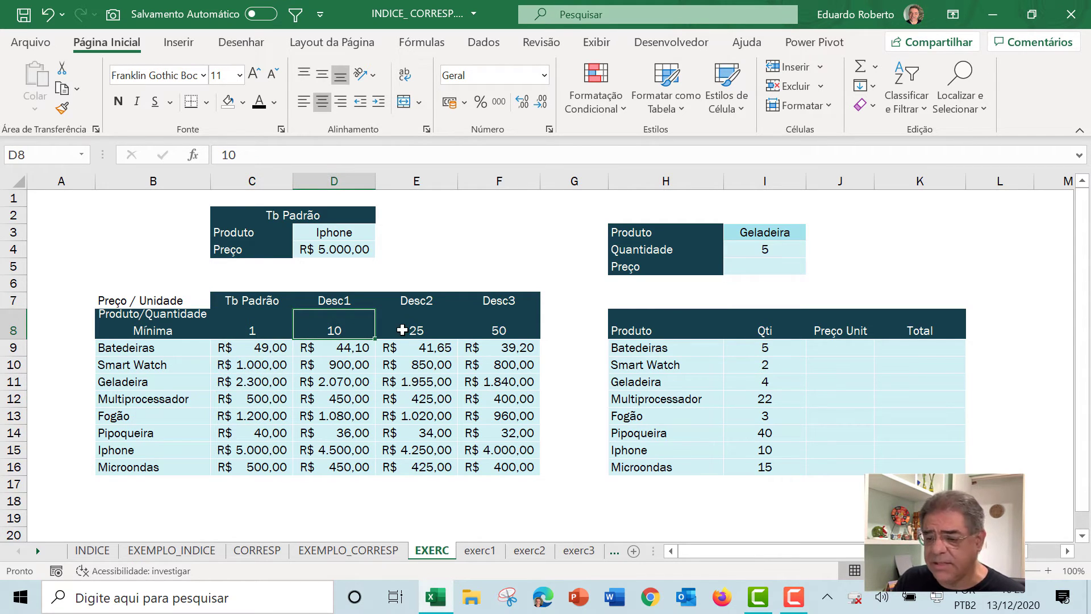
key("Down")
key("Down")
key("Down")
key("Down")
key("Down")
key("Down")
key("Down")
key("Down")
key("Up")
key("Up")
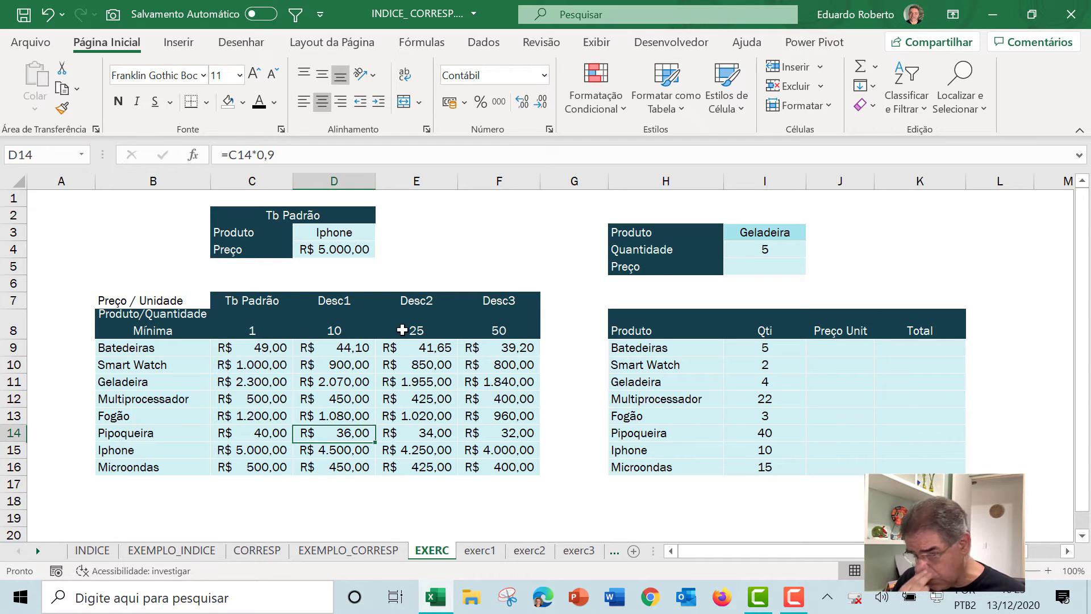
Examine the minimum quantities and discounted prices in the Desc2 and Desc3 columns
key("Right")
key("Up")
key("Up")
key("Up")
key("Up")
key("Up")
key("Up")
key("Up")
key("Down")
key("Down")
key("Down")
key("Down")
key("Down")
key("Right")
key("Up")
key("Up")
key("Up")
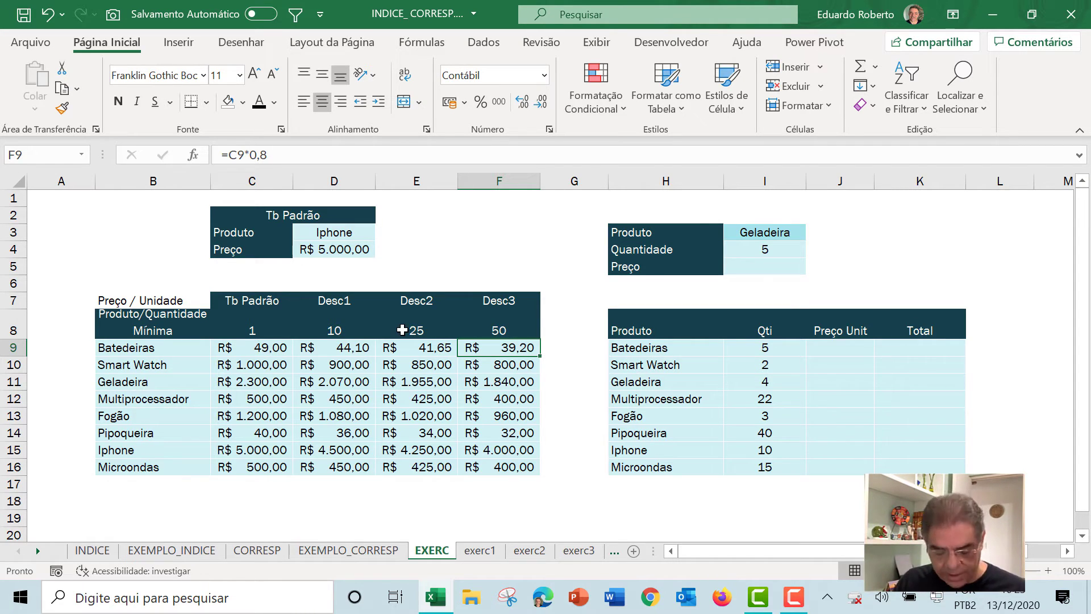
Examine the Produto, Quantidade and Preço cells I3:I5 and the price matrix C9:F16 they draw on
key("Right")
key("Right")
key("Right")
key("Up")
key("Up")
key("Up")
key("Up")
key("Up")
key("Up")
key("Up")
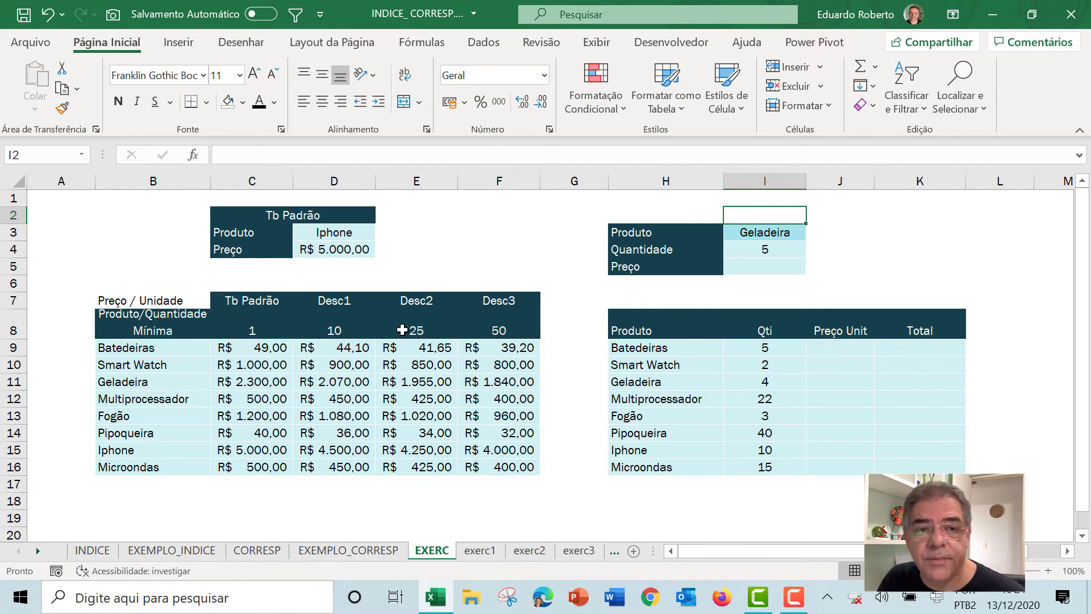
key("Down")
key("Down")
key("Down")
key("Down")
key("Up")
key("Up")
key("Up")
key("F2")
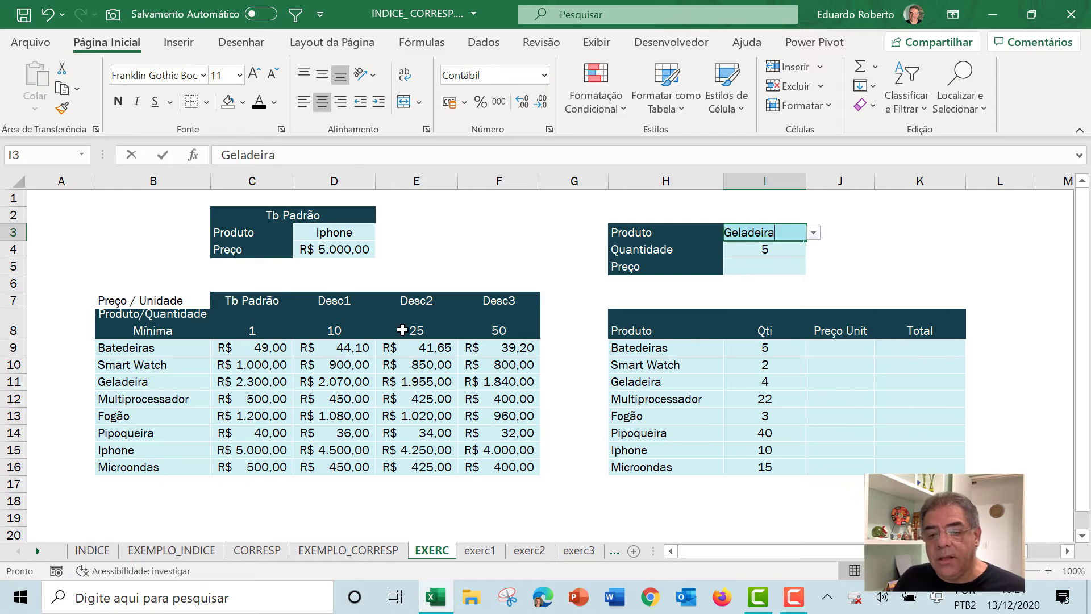
key("Return")
key("Escape")
key("Down")
key("Down")
key("Down")
key("Up")
key("Up")
key("Down")
key("Down")
key("Up")
key("Up")
key("Right")
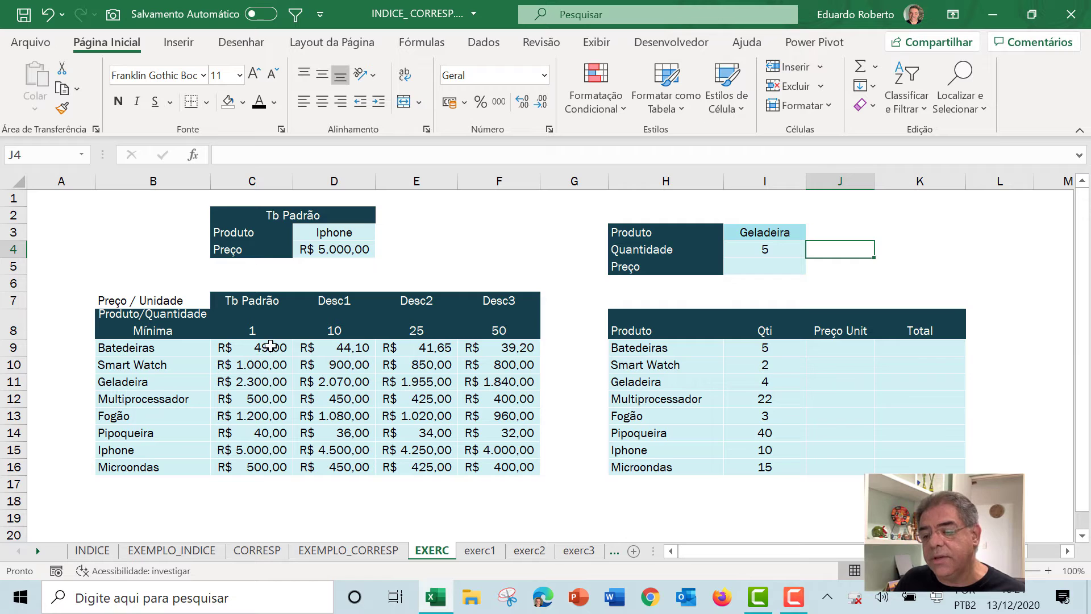
left_click_drag(270, 347, 496, 472)
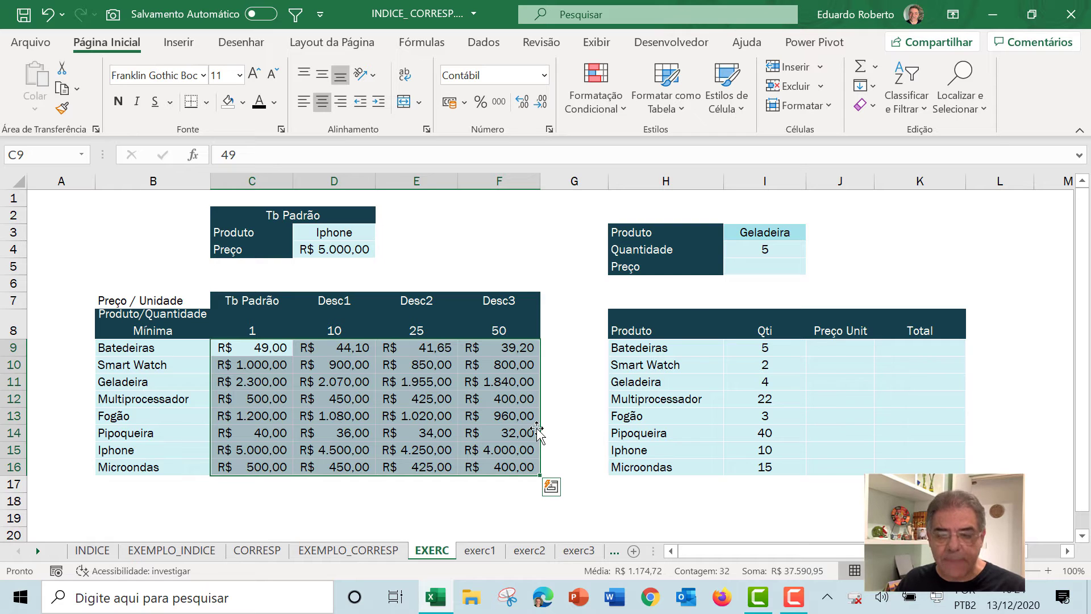
left_click(840, 282)
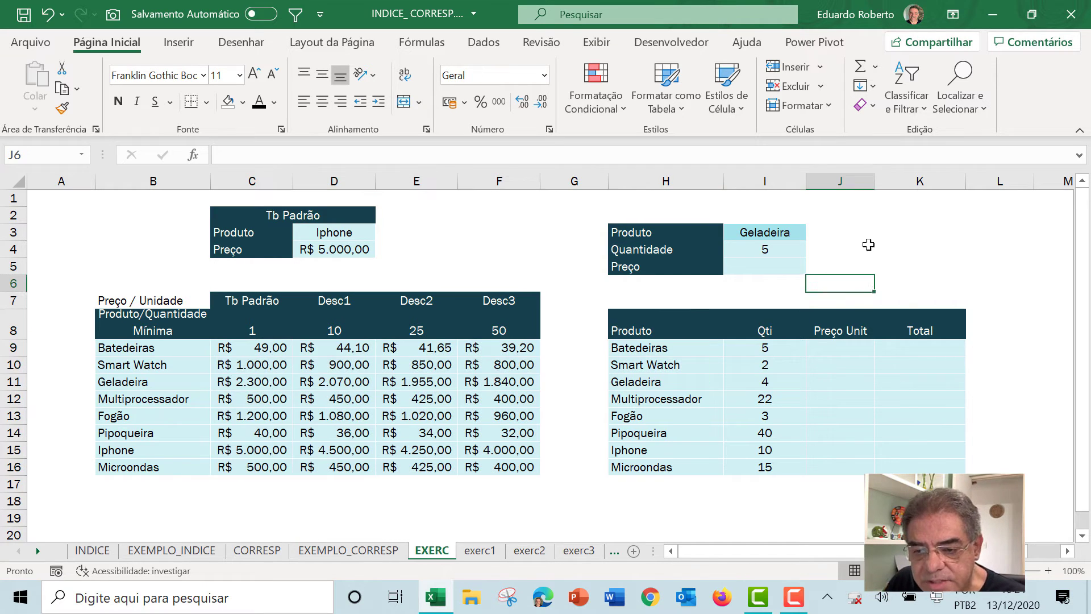
Enter the helper headings Linha in K2 and Coluna in L2 beside the product and quantity block
left_click(887, 235)
key("Up")
key("Left")
key("Right")
type("Linha")
key("Return")
key("Up")
key("Right")
type("L")
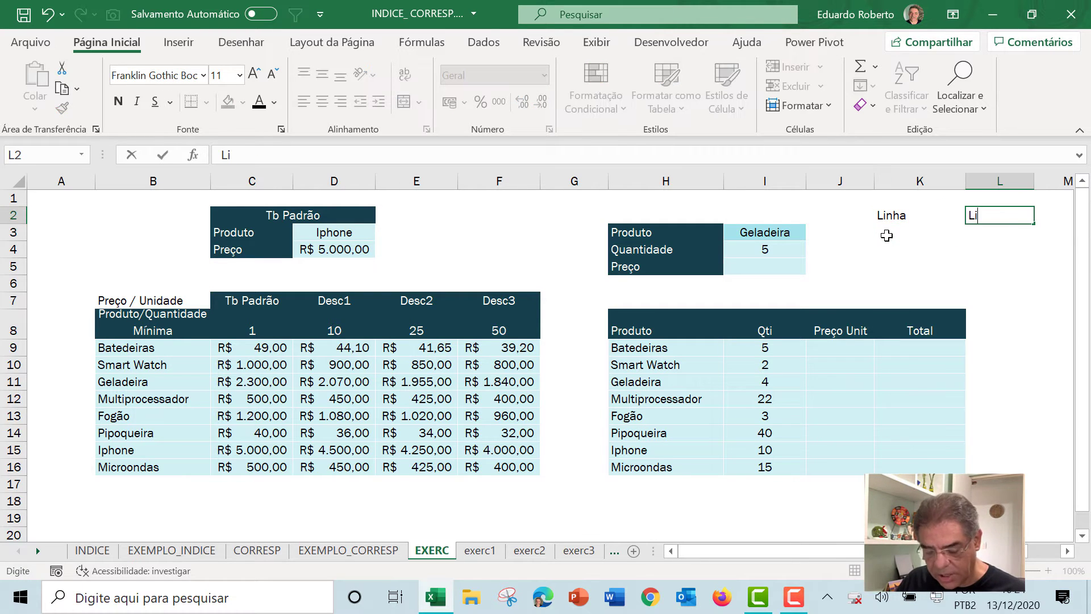
key("BackSpace")
key("BackSpace")
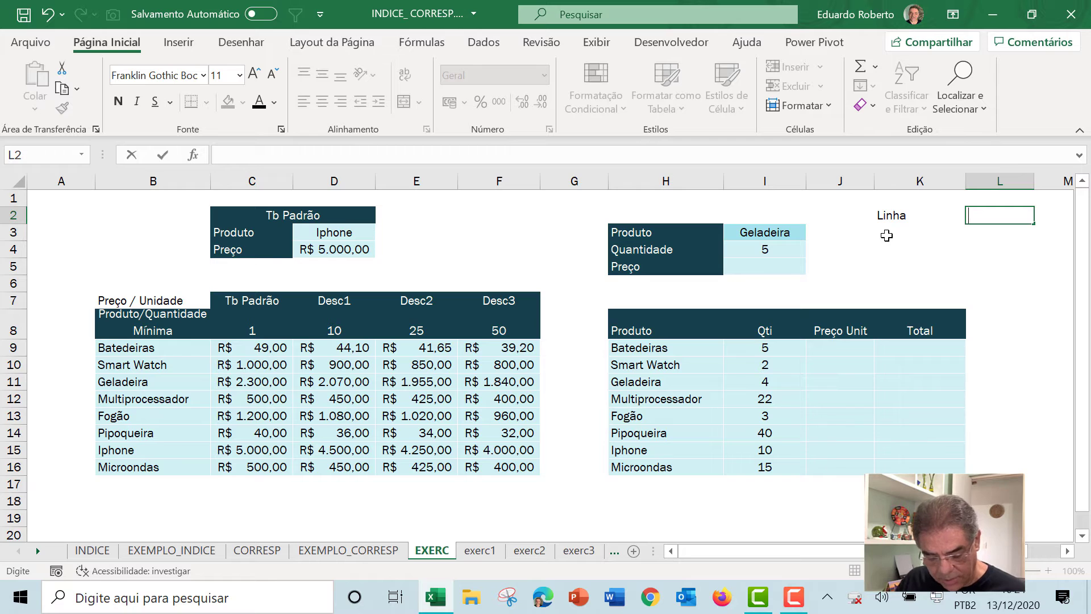
type("Coluna")
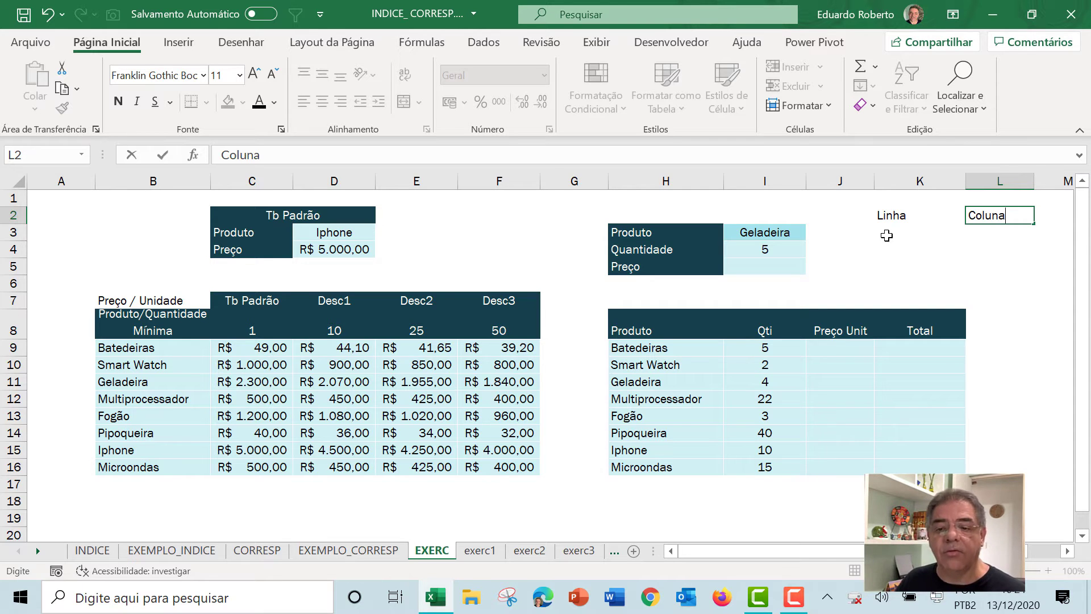
key("Return")
Enter =CORRESP($I$3;$B$9:$B$16;0) in K3 under Linha to find the product's row position
key("Left")
key("Left")
key("Left")
key("Right")
key("Right")
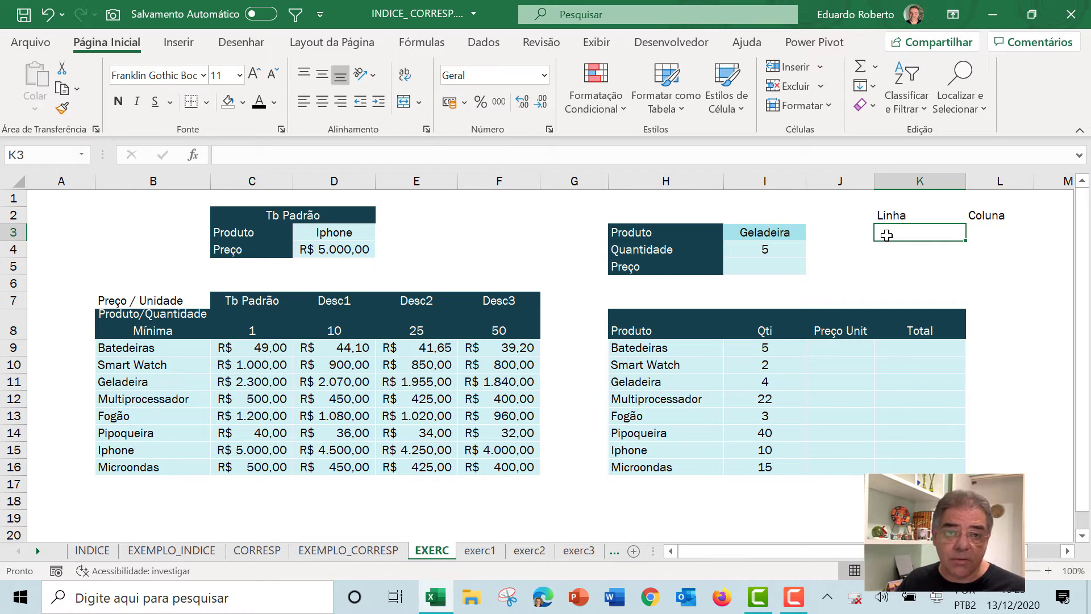
type("=corr")
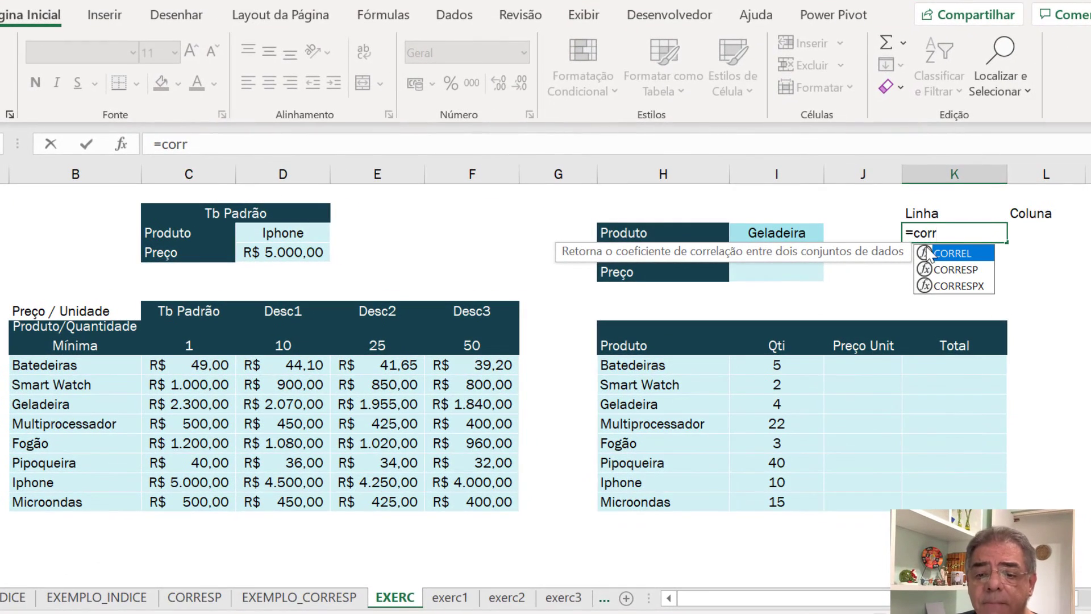
double_click(957, 270)
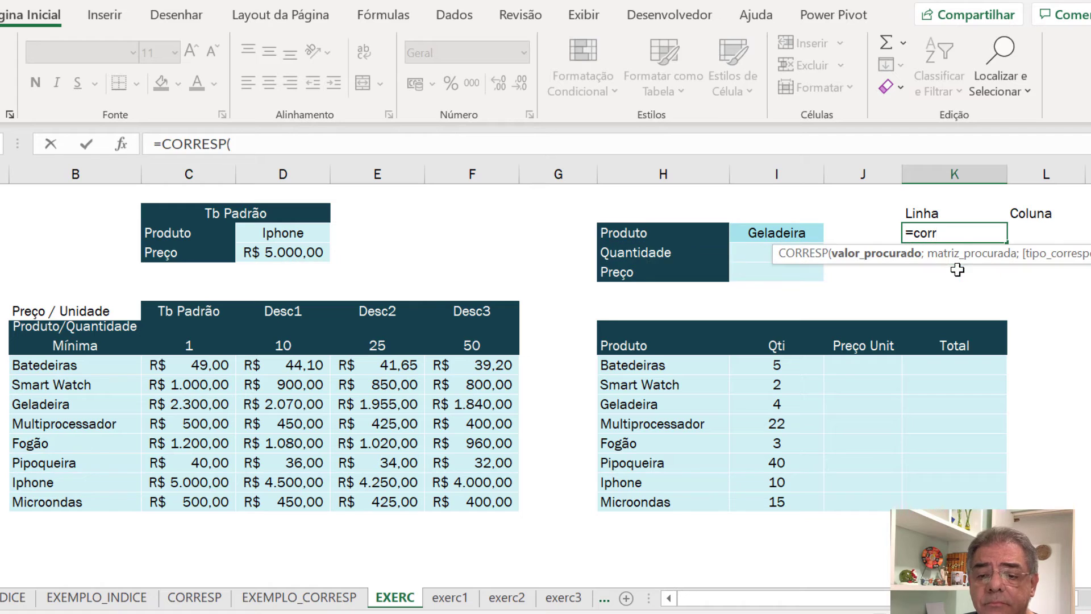
left_click(776, 238)
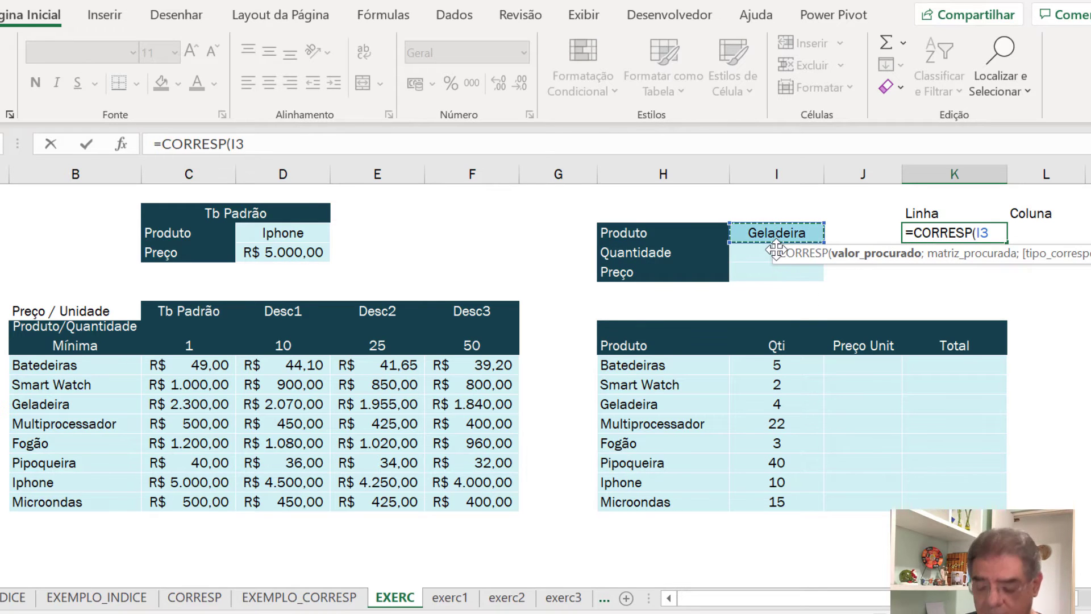
key("F4")
type(";")
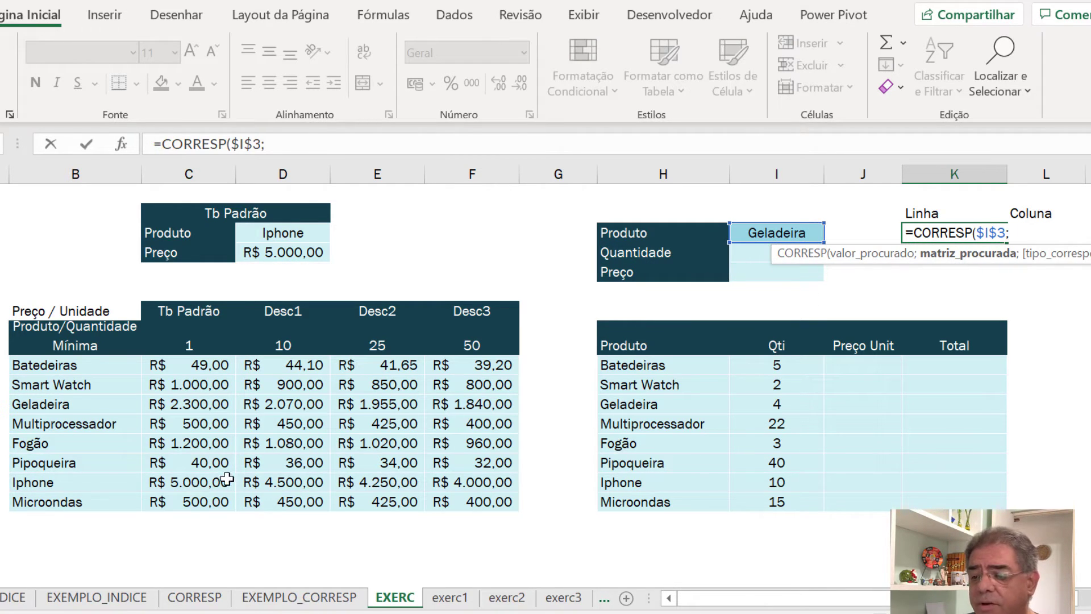
left_click_drag(34, 364, 30, 501)
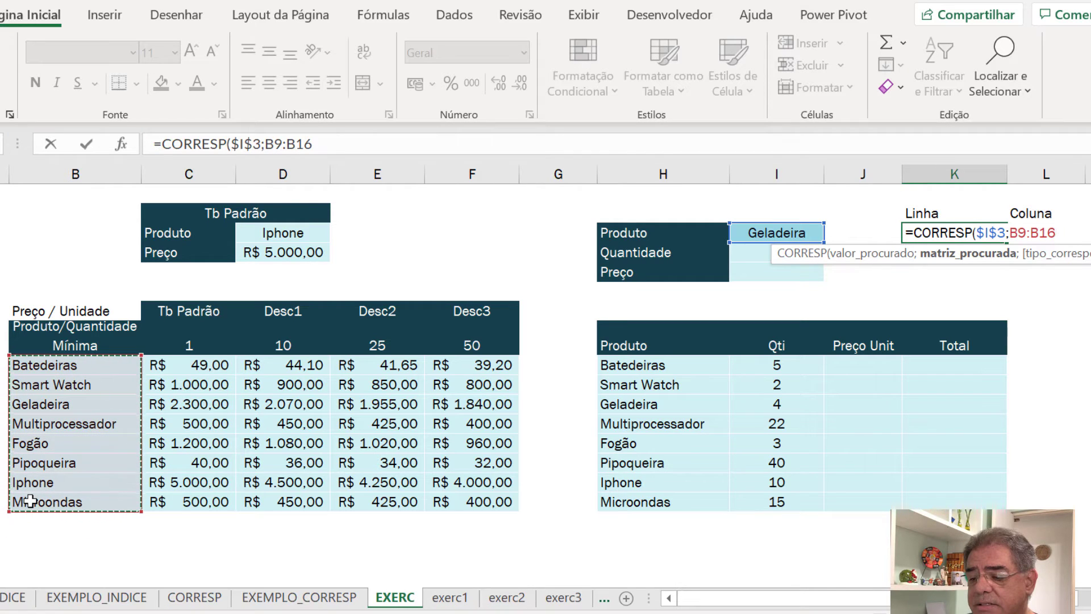
key("F4")
type(";0)")
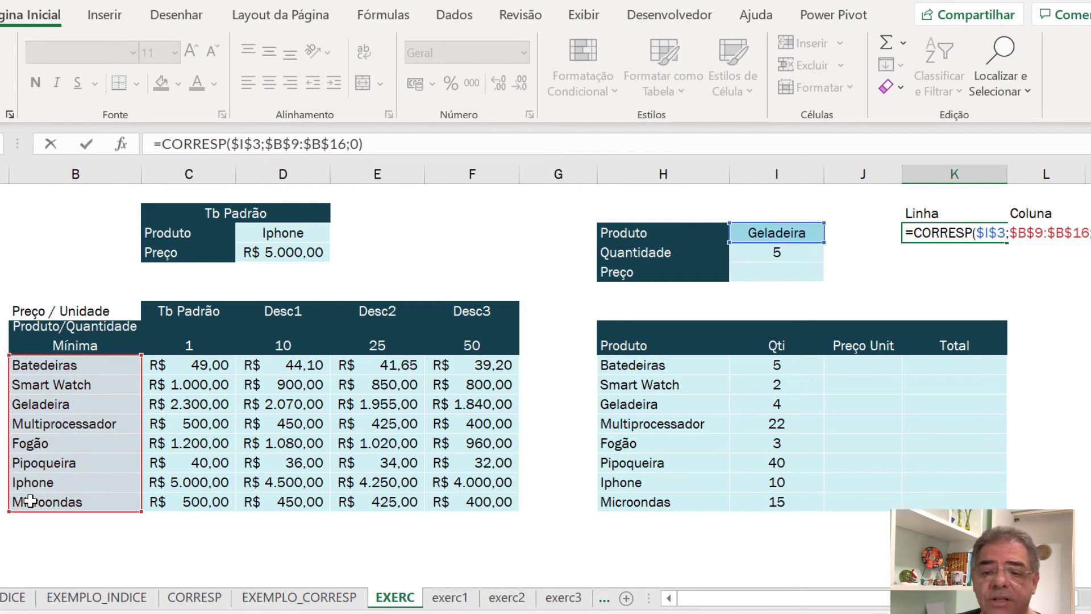
key("Return")
key("Up")
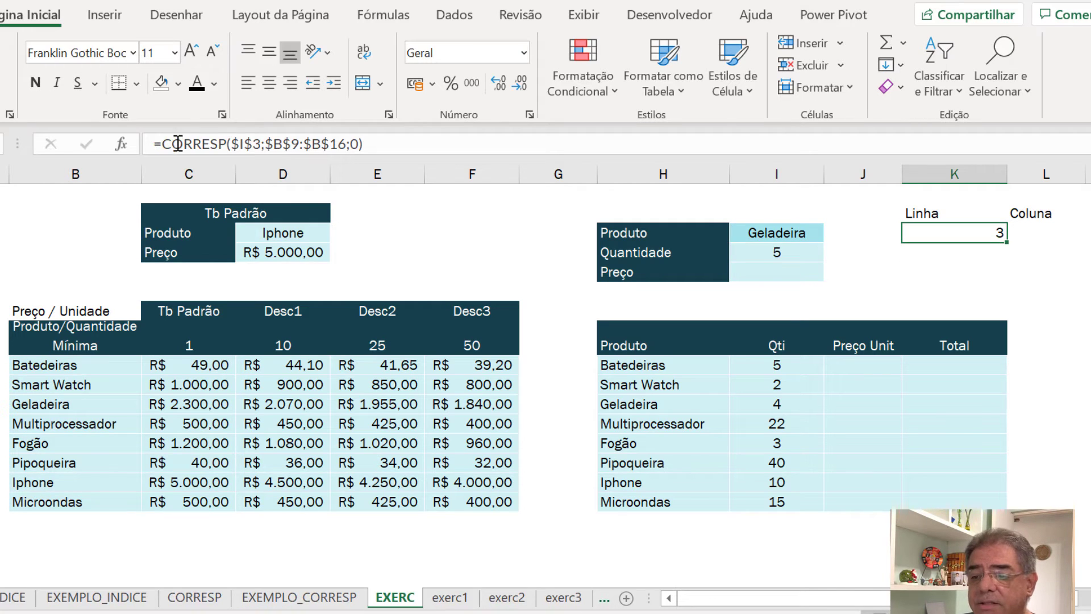
Centre the Linha result in K3 and enter =CORRESP($I$4;$C$8:$F$8;1) in L3 to find the quantity's column position
left_click(269, 83)
left_click(1023, 233)
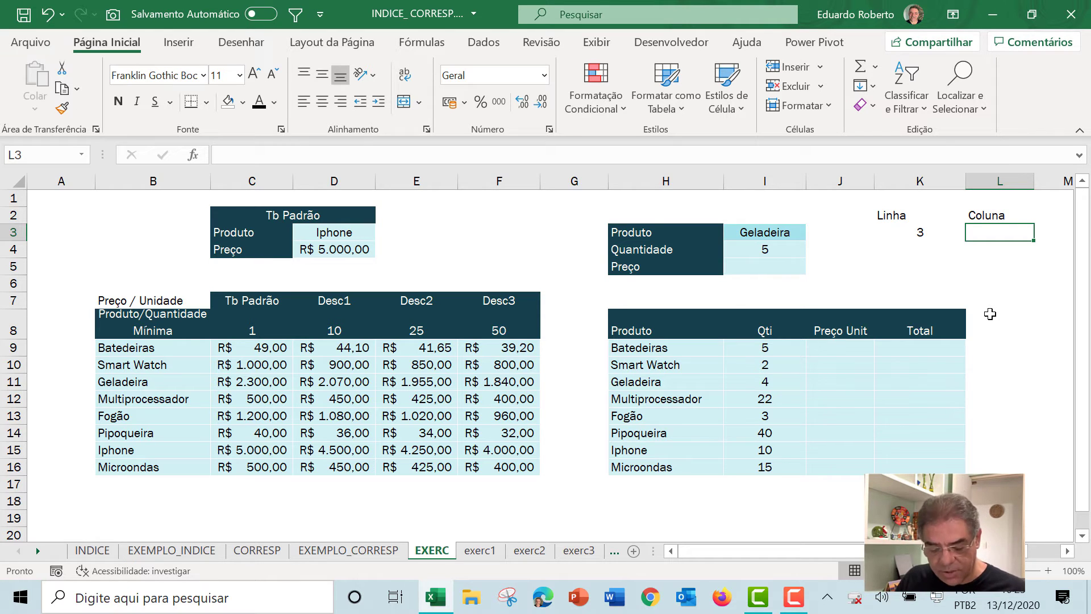
type("=co")
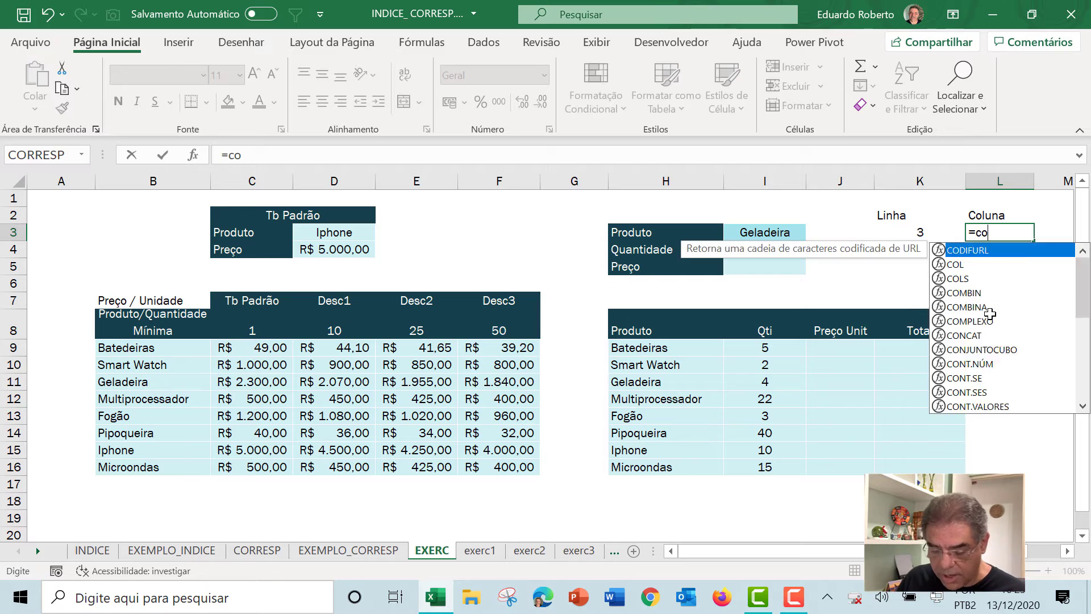
type("rresp(")
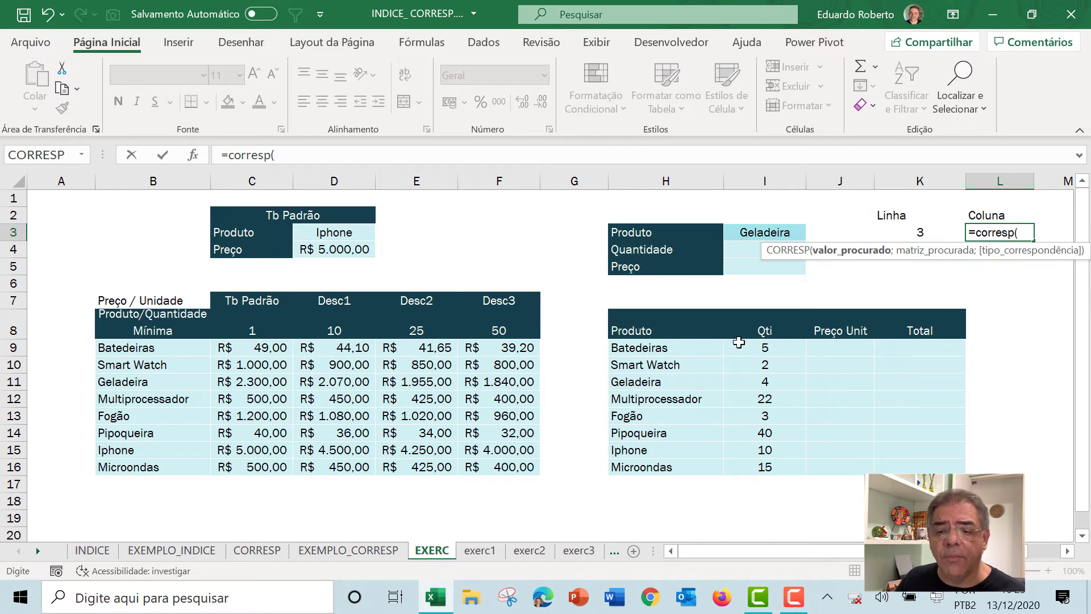
left_click(742, 256)
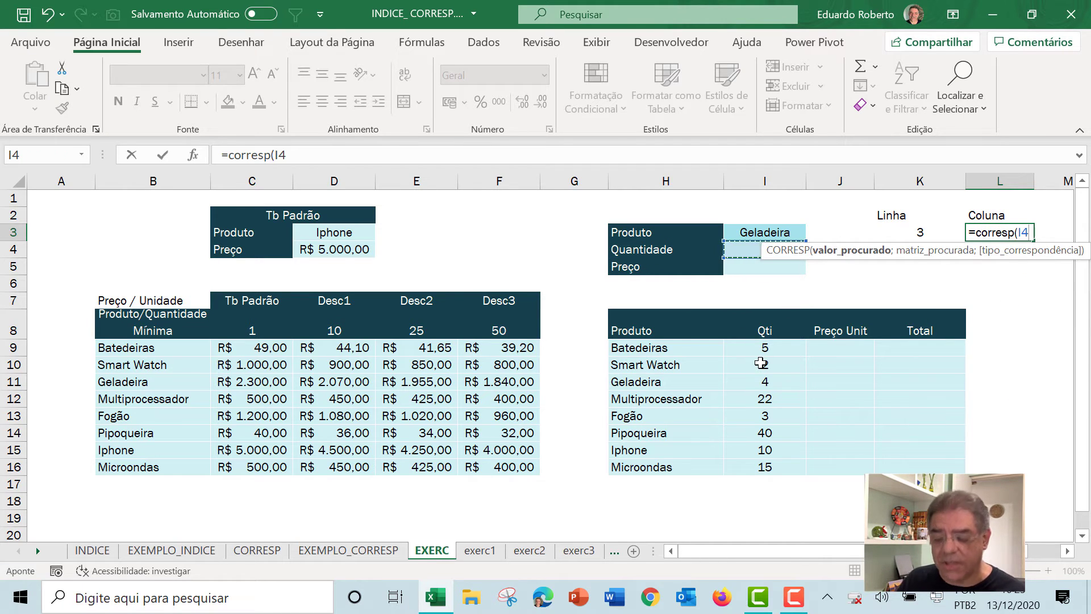
key("F4")
type(";")
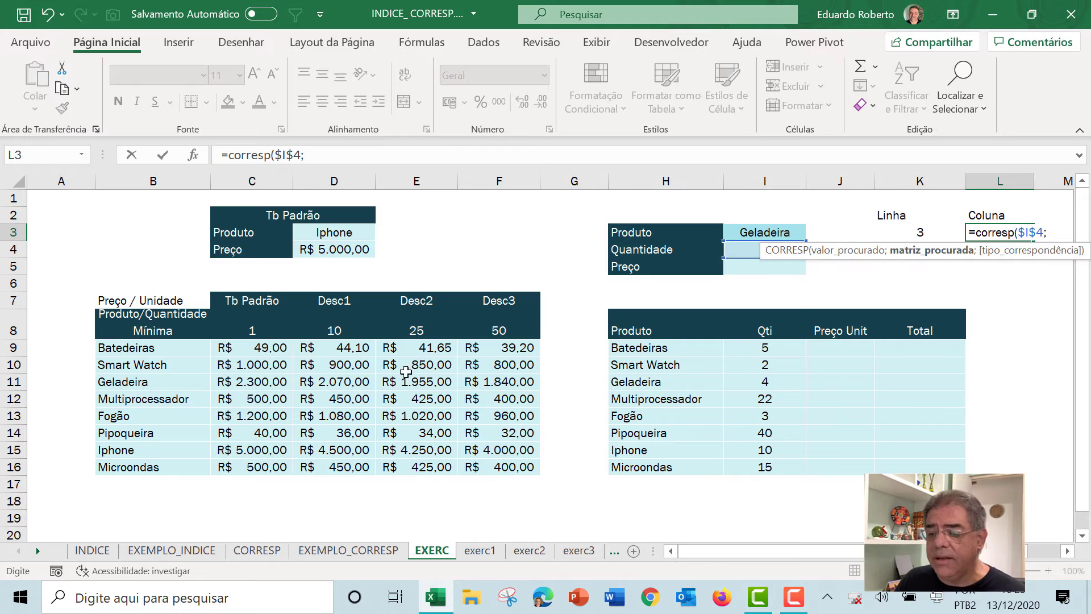
left_click_drag(339, 324, 474, 330)
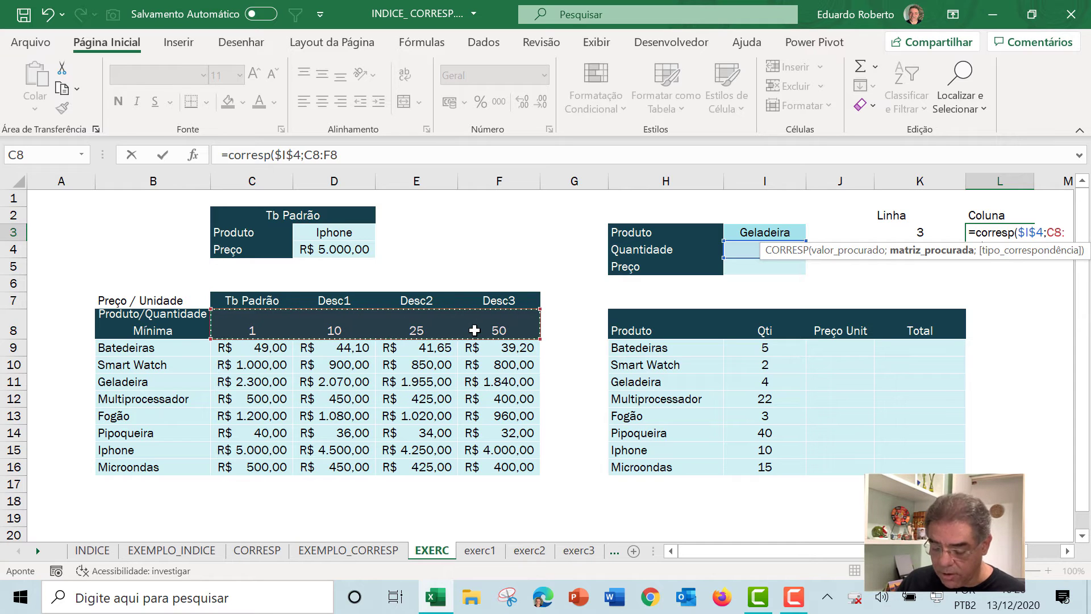
key("F4")
type(";1")
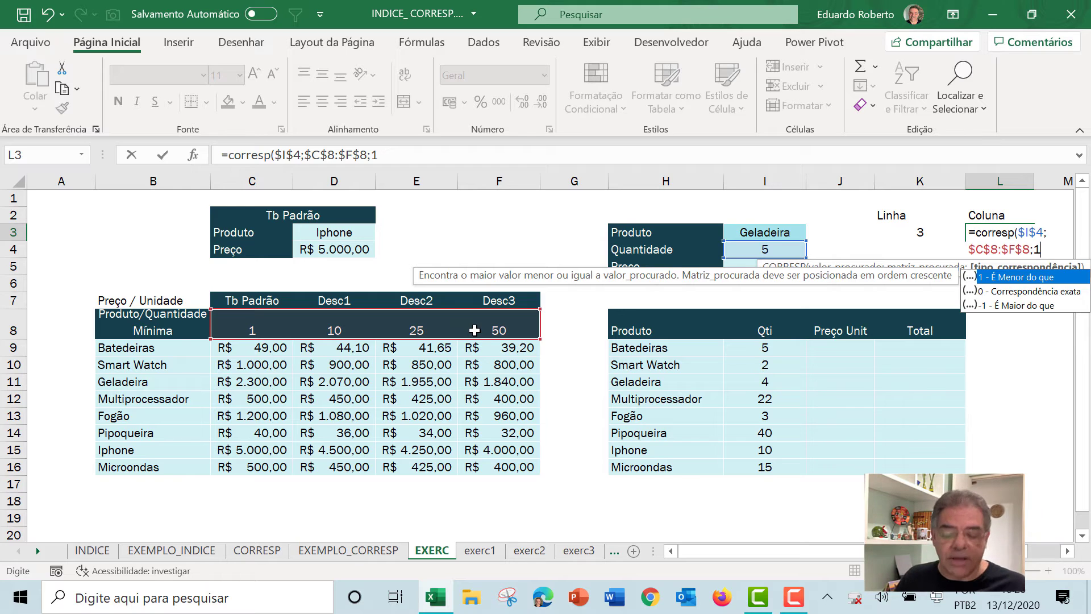
type(")")
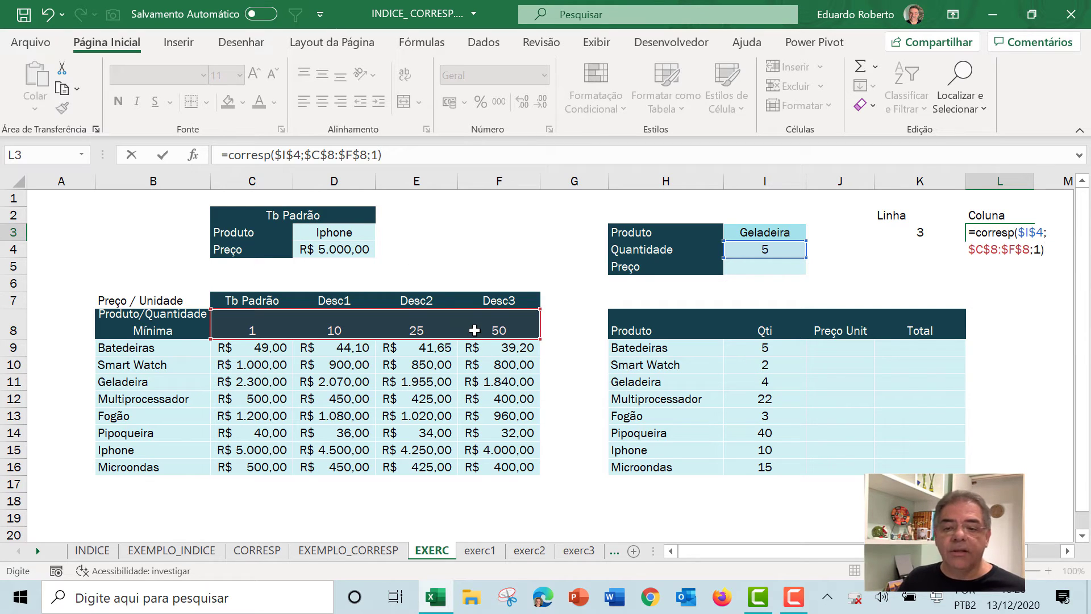
key("Return")
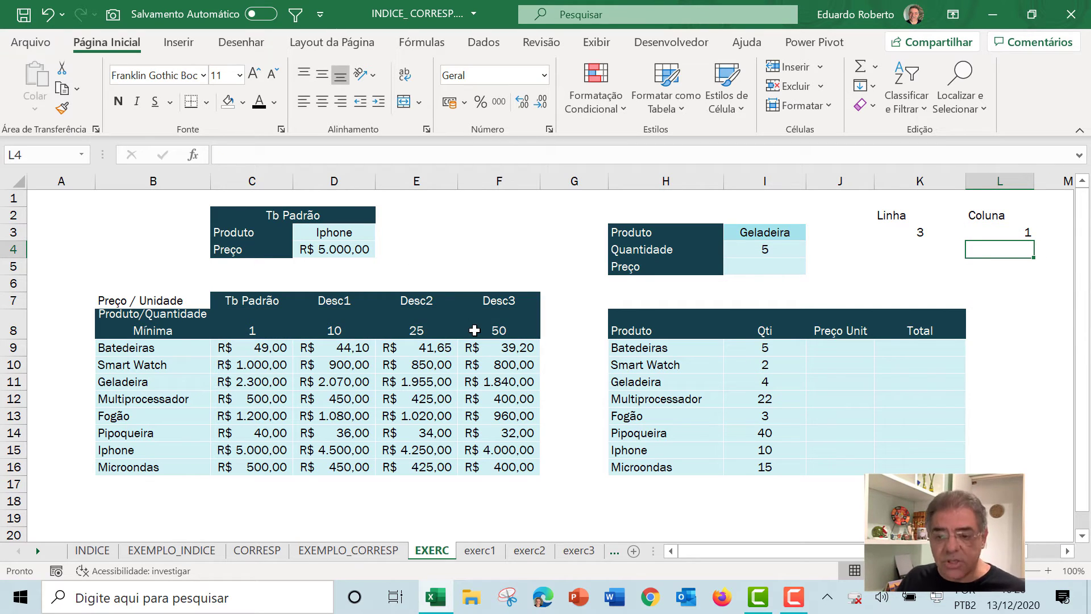
Centre the Coluna result in L3 horizontally
key("Up")
key("Left")
key("Right")
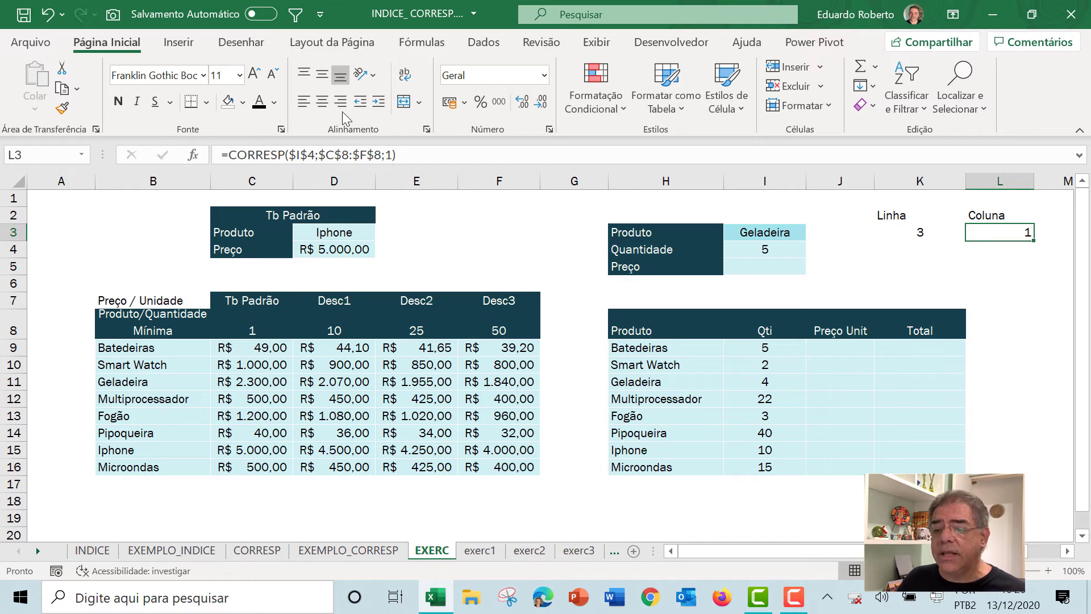
left_click(321, 101)
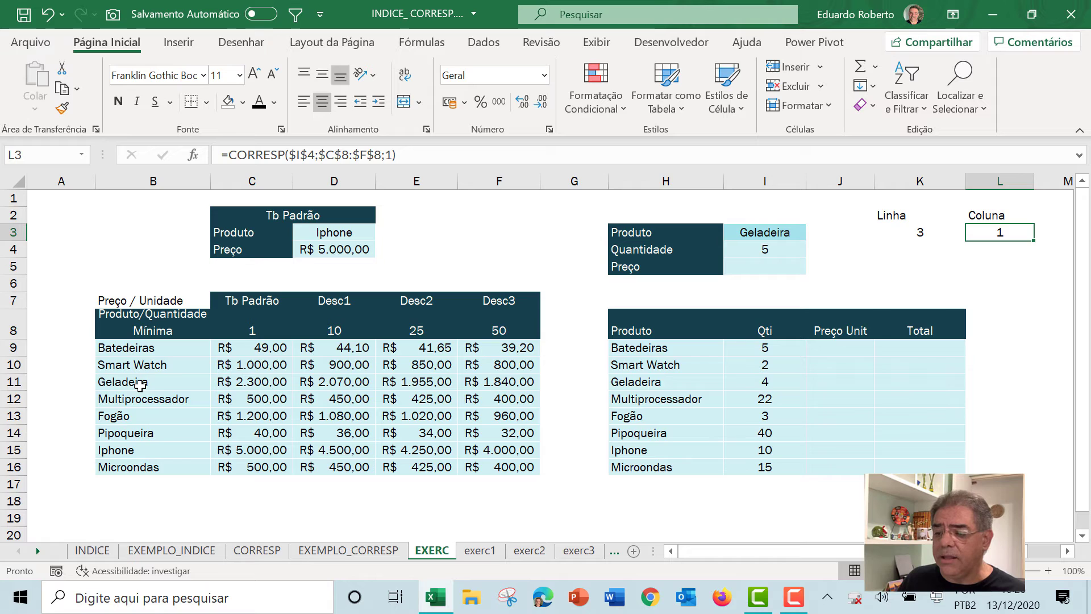
Examine the Geladeira price, the minimum quantities, the product list and the price matrix against the Linha and Coluna positions
left_click(140, 384)
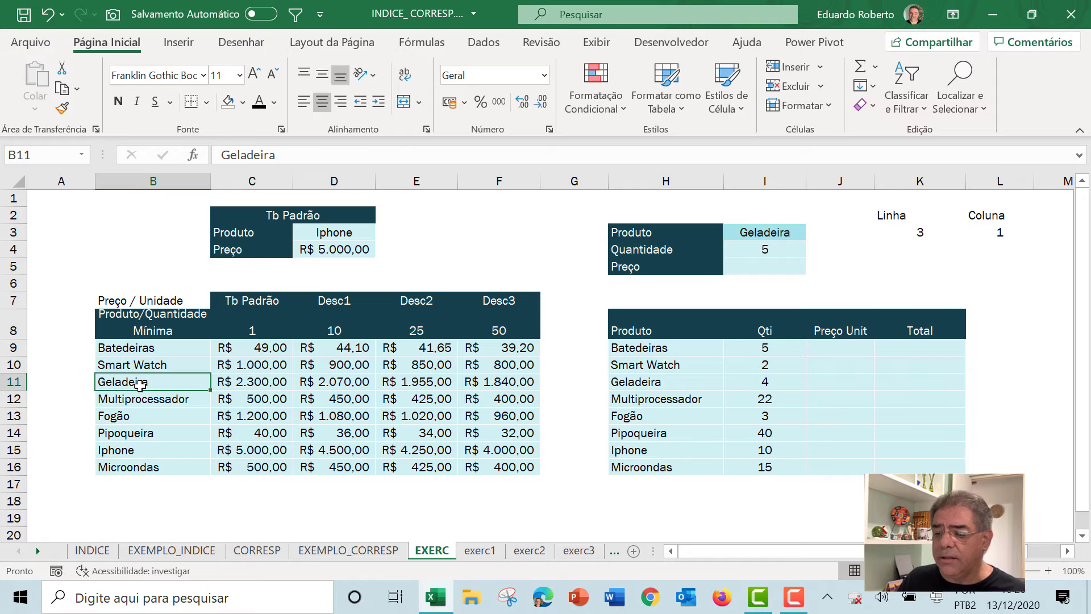
left_click(265, 385)
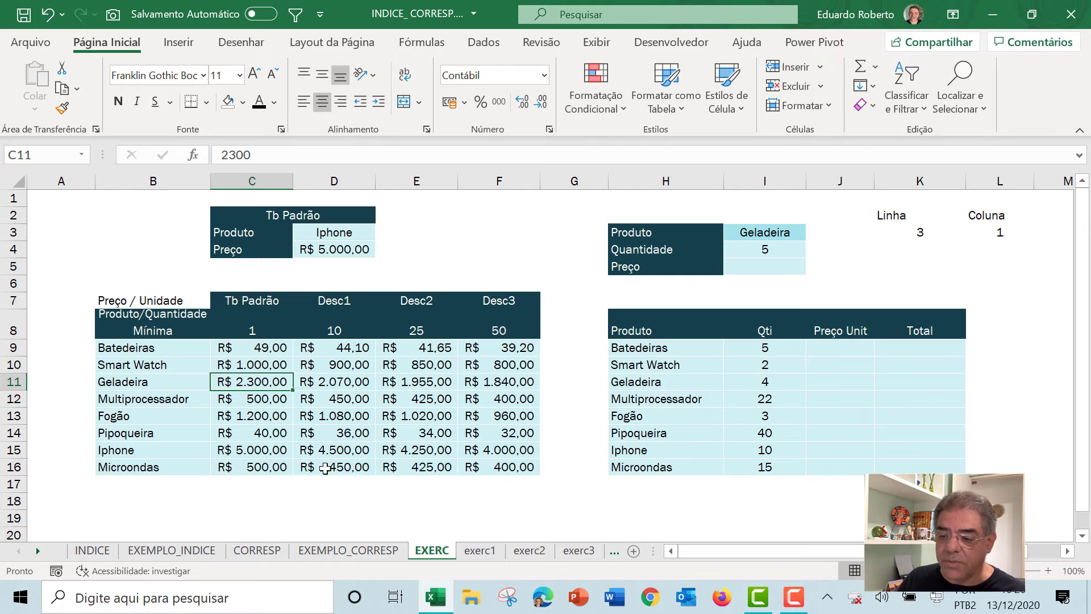
left_click_drag(251, 348, 499, 465)
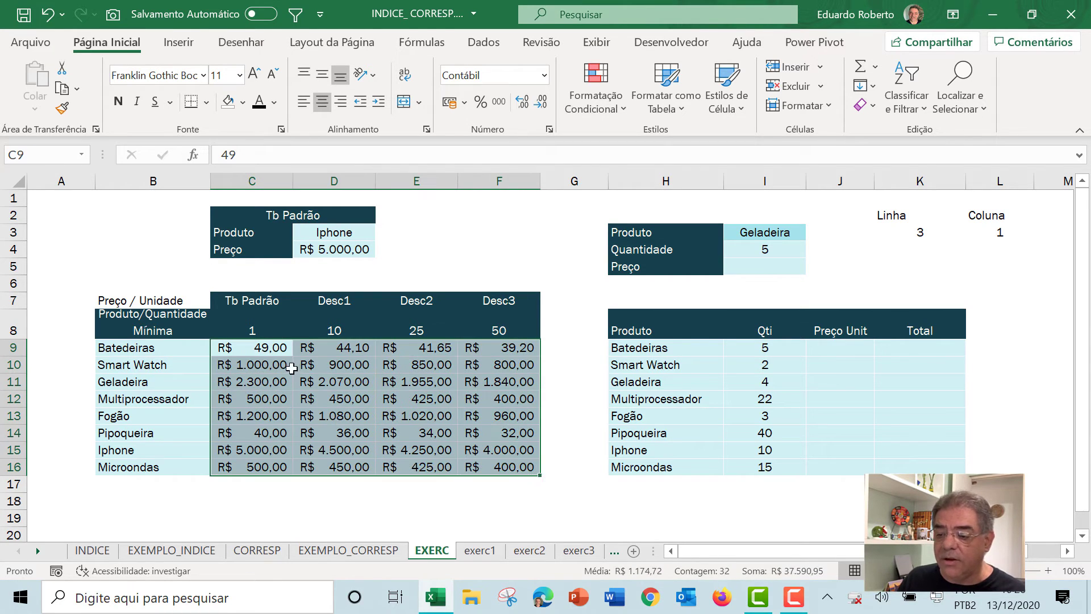
left_click(257, 385)
left_click_drag(250, 326, 491, 328)
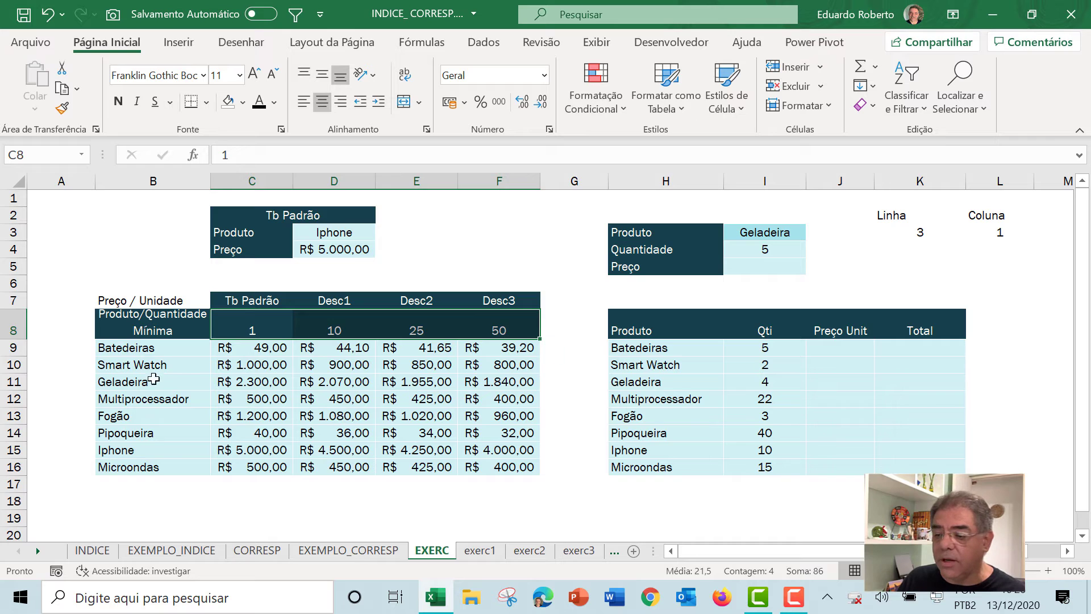
left_click_drag(159, 347, 170, 452)
left_click_drag(239, 348, 505, 467)
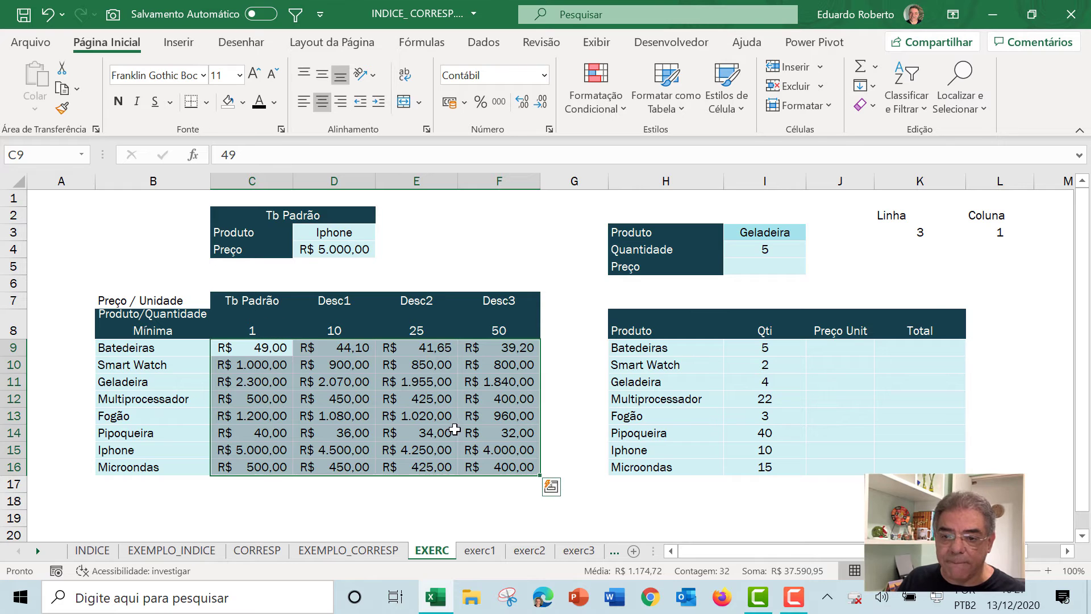
left_click(932, 233)
left_click(1001, 229)
left_click(921, 231)
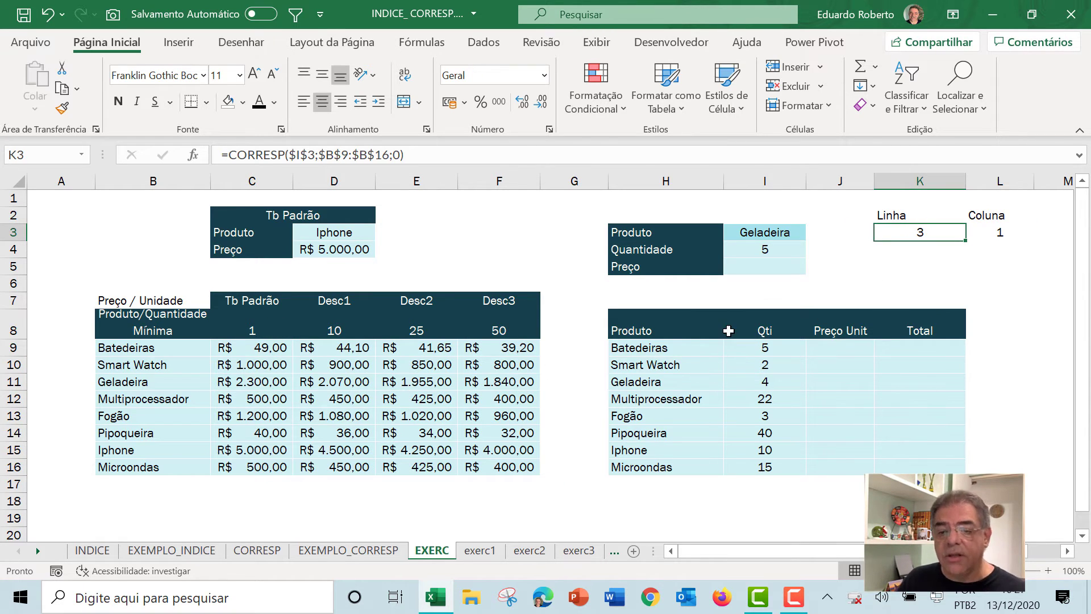
Enter =ÍNDICE($C$9:$F$16;3;1) in the Preço cell I5 to return the price from the matrix
left_click(755, 265)
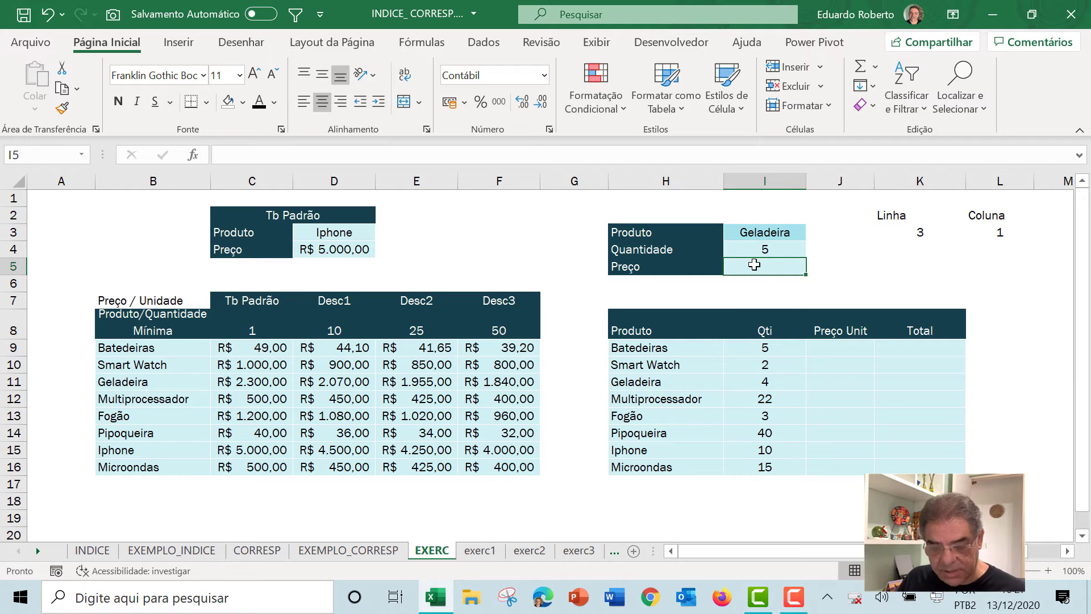
type("=índi")
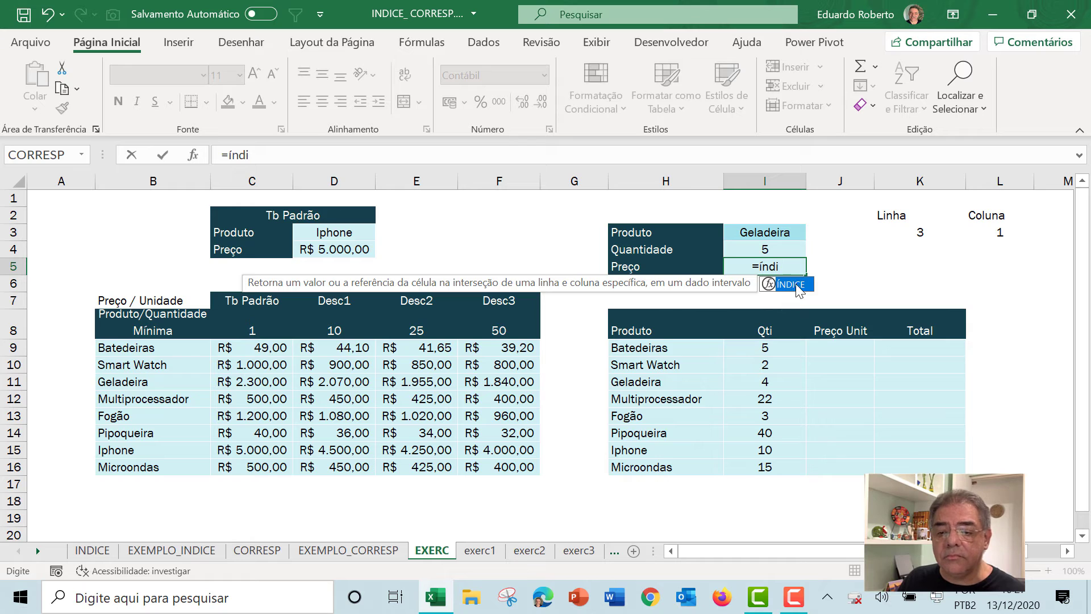
key("Tab")
left_click_drag(281, 347, 492, 465)
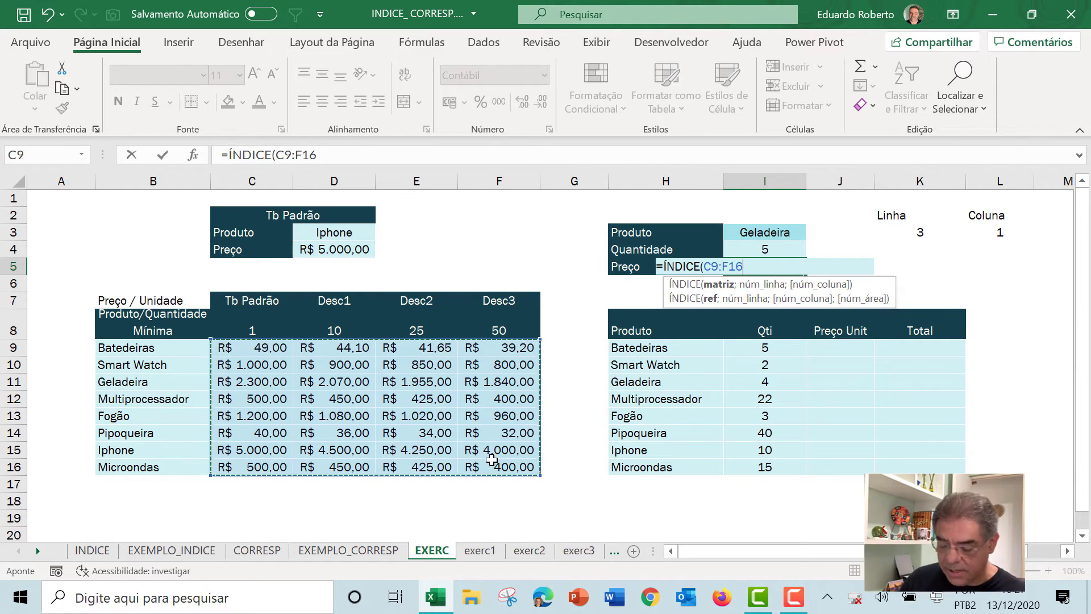
key("F4")
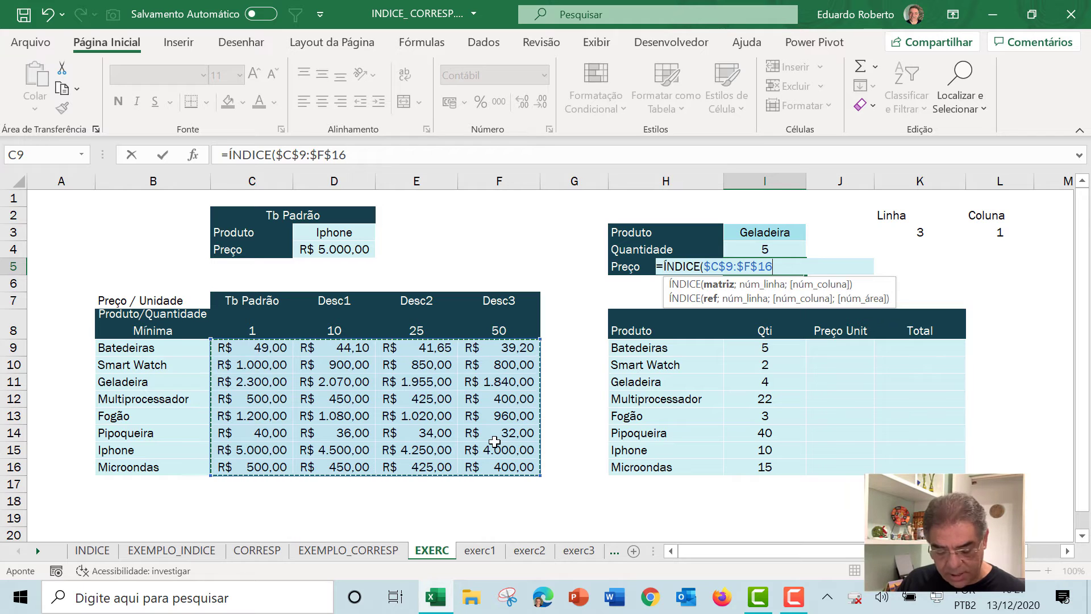
type(";3;")
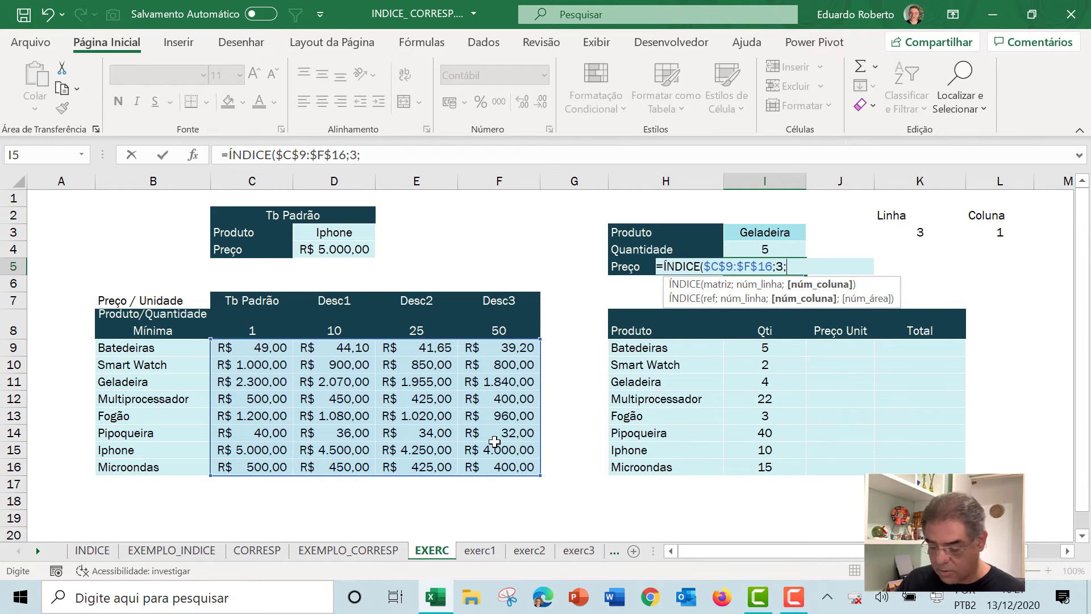
type("1)")
key("ctrl+Return")
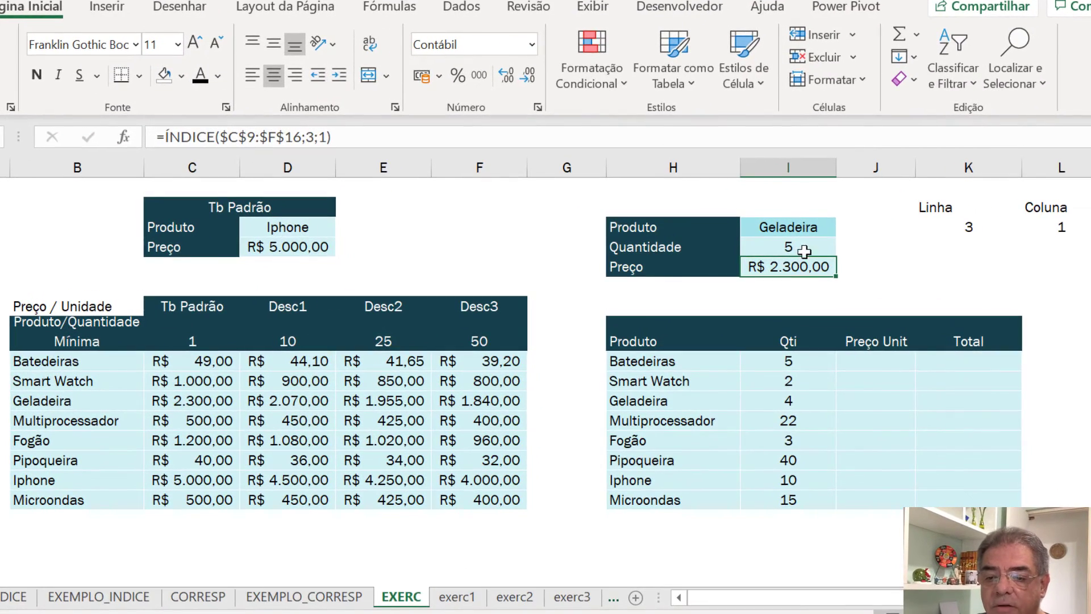
Set the Quantidade in I4 to 10
left_click(804, 251)
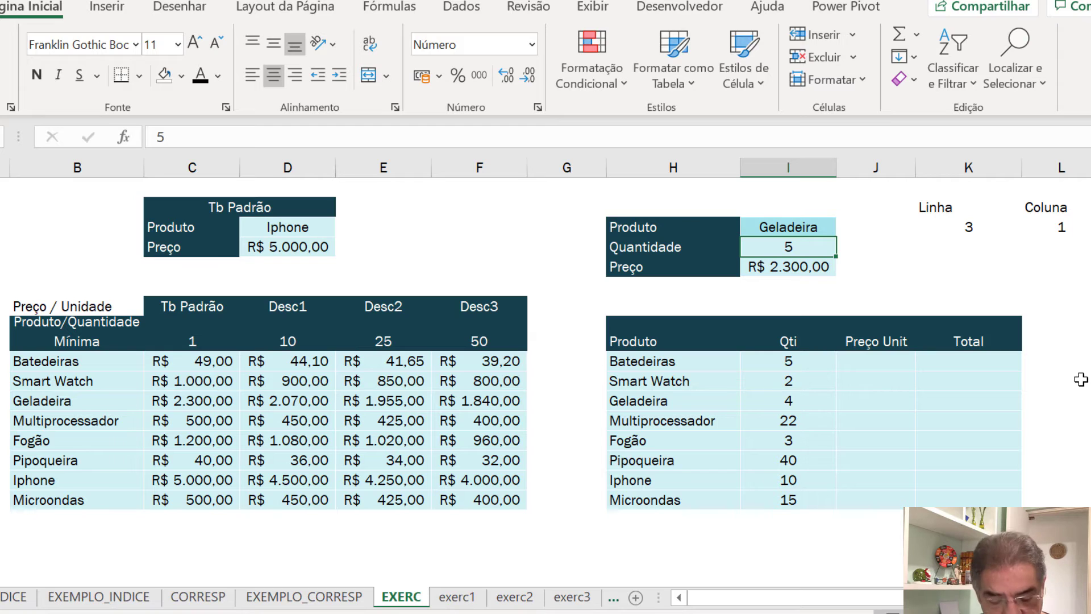
type("10")
key("Return")
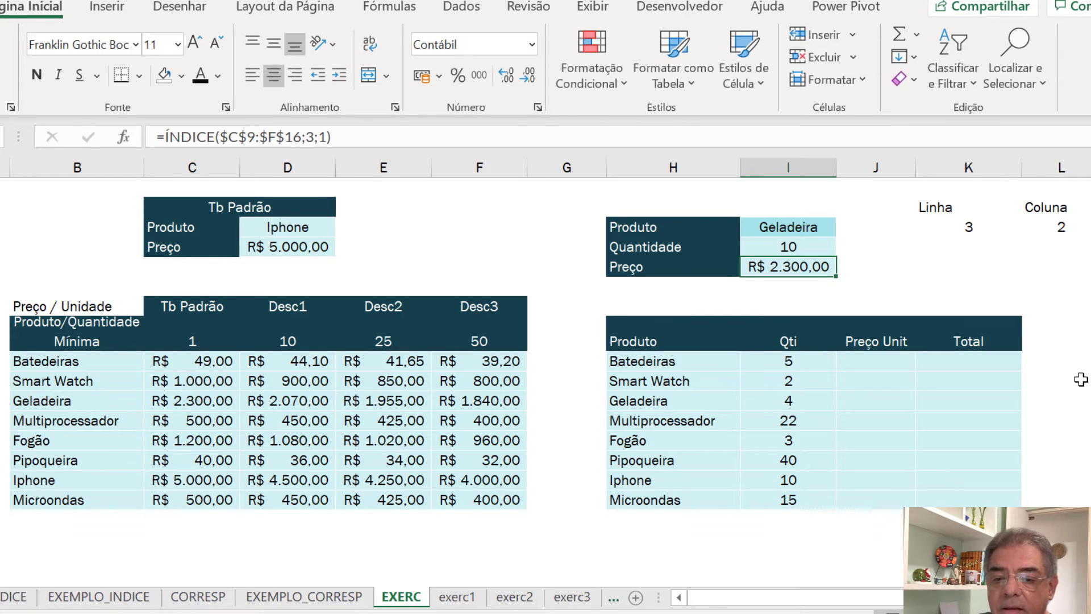
Check the Coluna position in L3 and change the column argument of the ÍNDICE formula in I5 to 2
left_click(1036, 223)
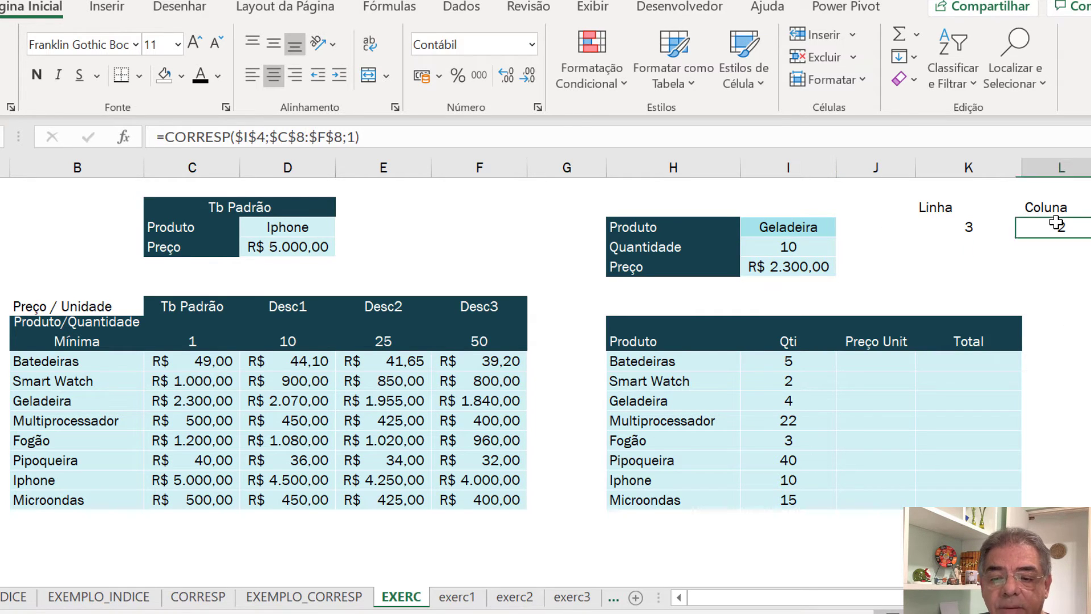
left_click(781, 266)
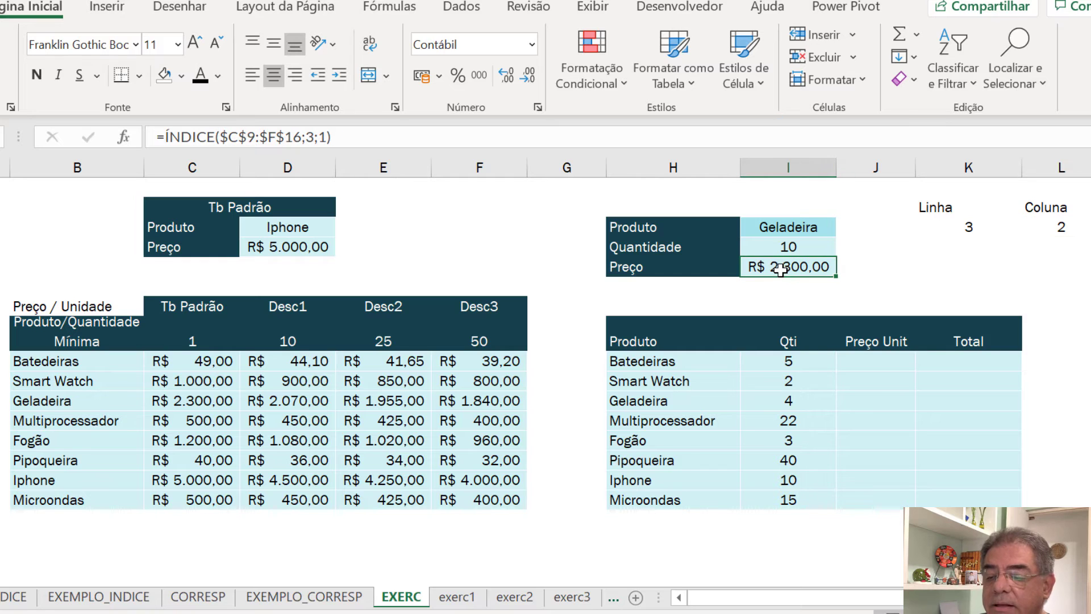
left_click(329, 139)
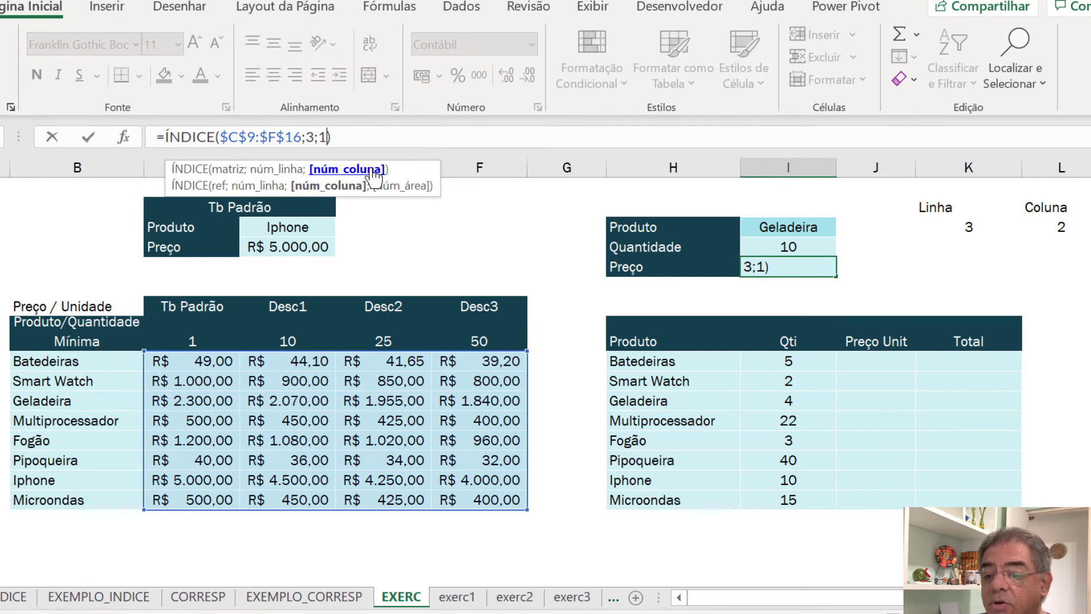
key("BackSpace")
type("2")
key("ctrl+Return")
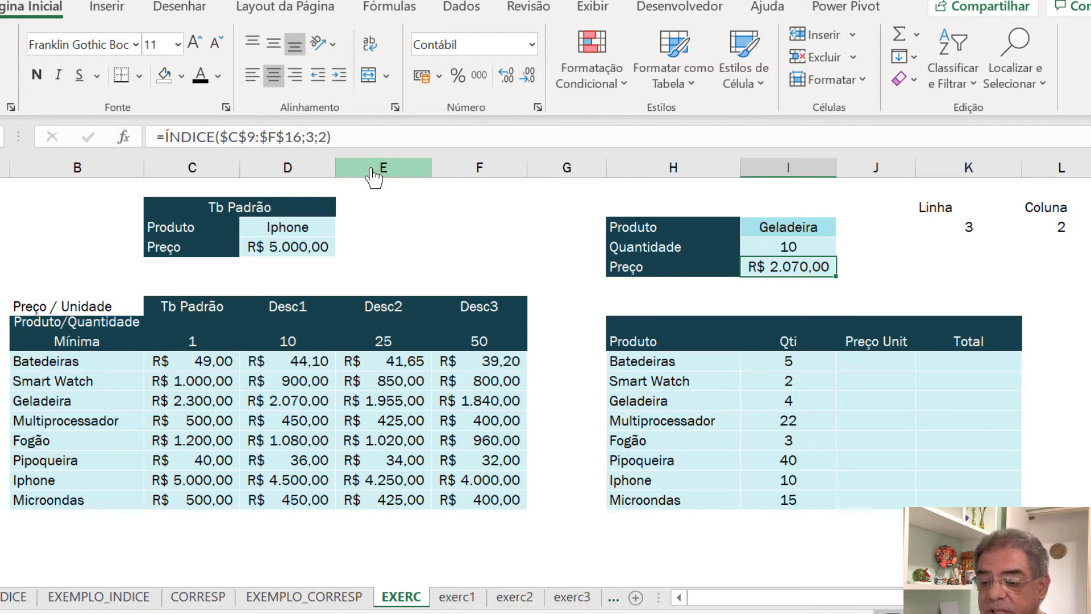
Trace the rows and columns of the price matrix from C9 down to Geladeira and across its discount tiers to Desc3
key("Down")
key("Down")
key("Down")
key("Left")
key("Left")
key("Left")
key("Left")
key("Down")
key("Left")
key("Left")
key("Down")
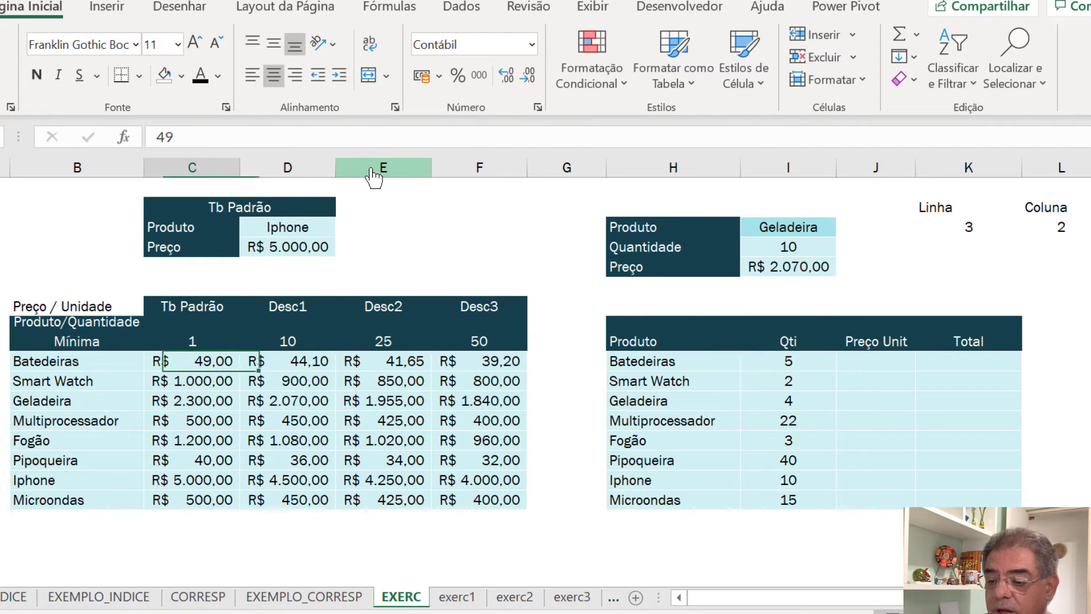
key("Down")
key("Right")
key("Left")
key("Left")
key("Up")
key("Up")
key("Down")
key("Down")
key("Right")
key("Down")
key("Right")
key("Up")
key("Right")
key("Right")
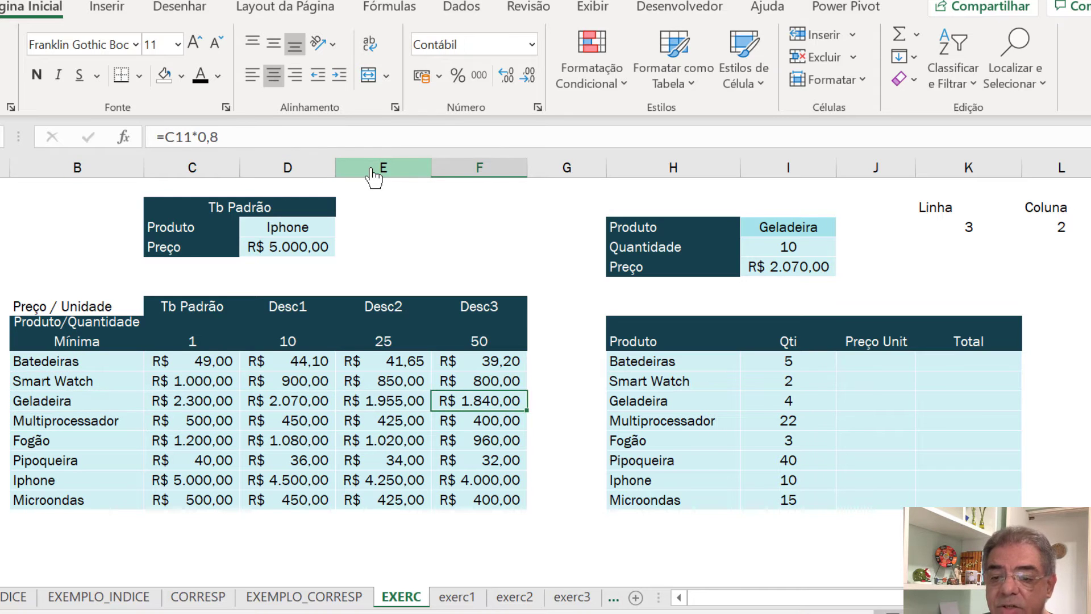
Choose Fogão as the product in I3 and compare the Preço formula in I5 with the Linha position in K3
left_click(784, 226)
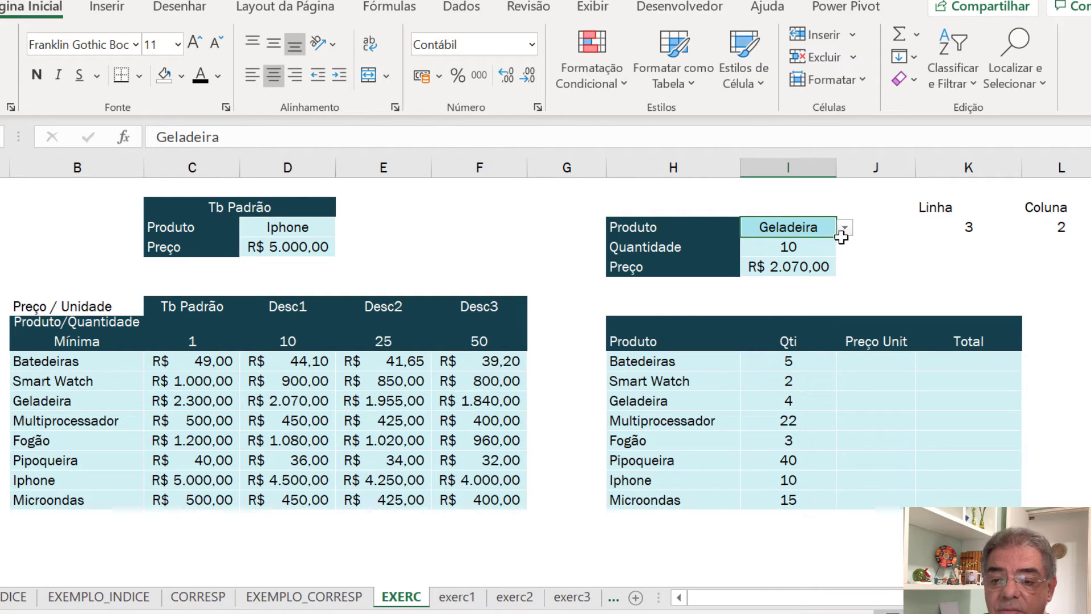
left_click(845, 227)
left_click(759, 300)
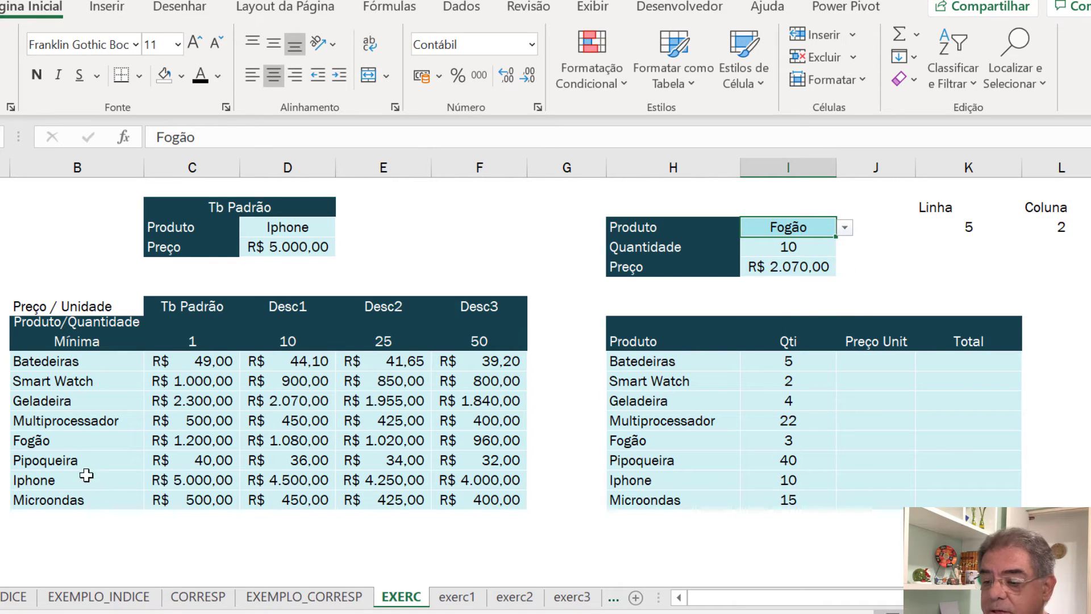
left_click(768, 271)
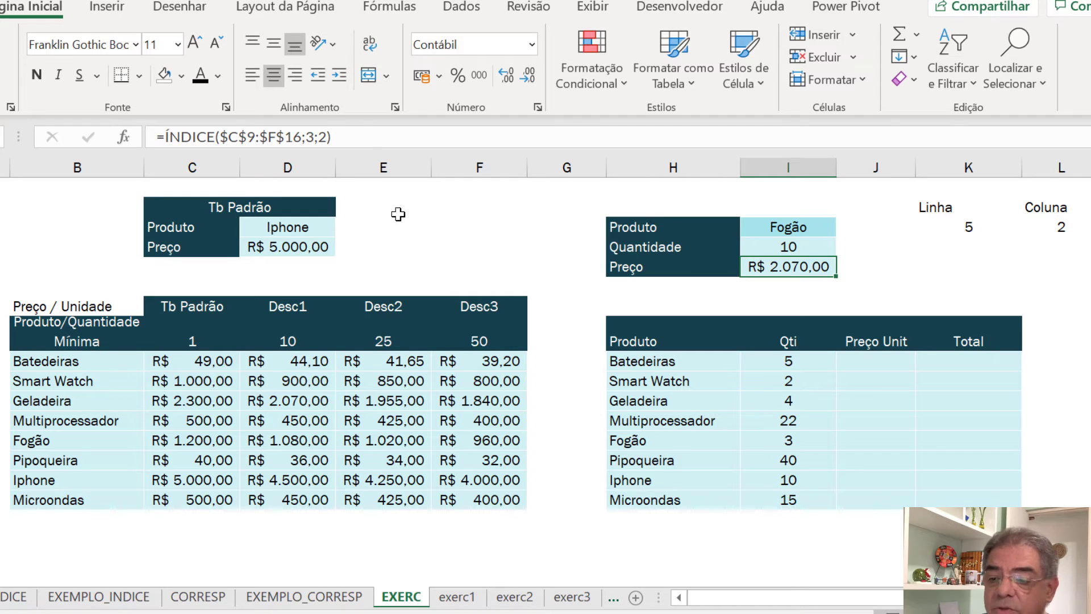
left_click(967, 226)
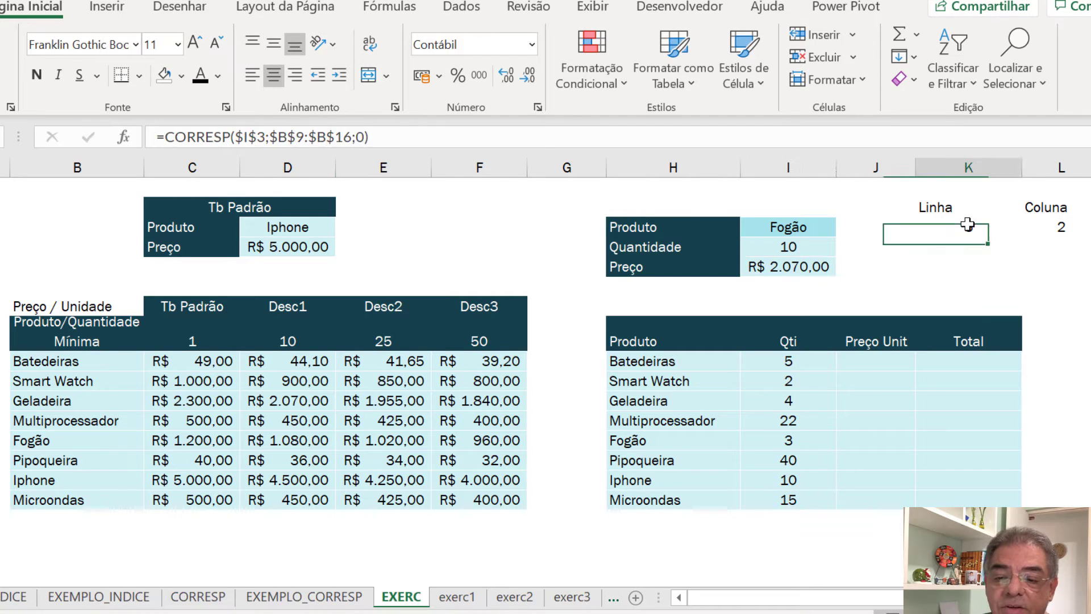
Copy the CORRESP expression without its equals sign from the Linha formula in K3
left_click(1046, 228)
left_click(951, 232)
left_click(797, 266)
left_click(968, 232)
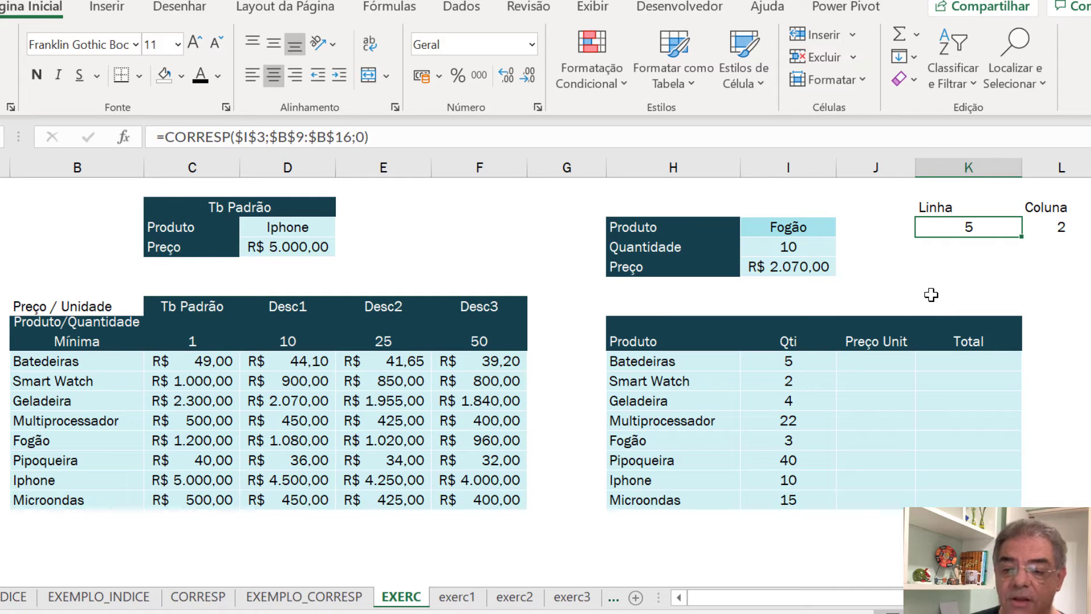
left_click(385, 137)
left_click_drag(372, 137, 165, 137)
key("ctrl+c")
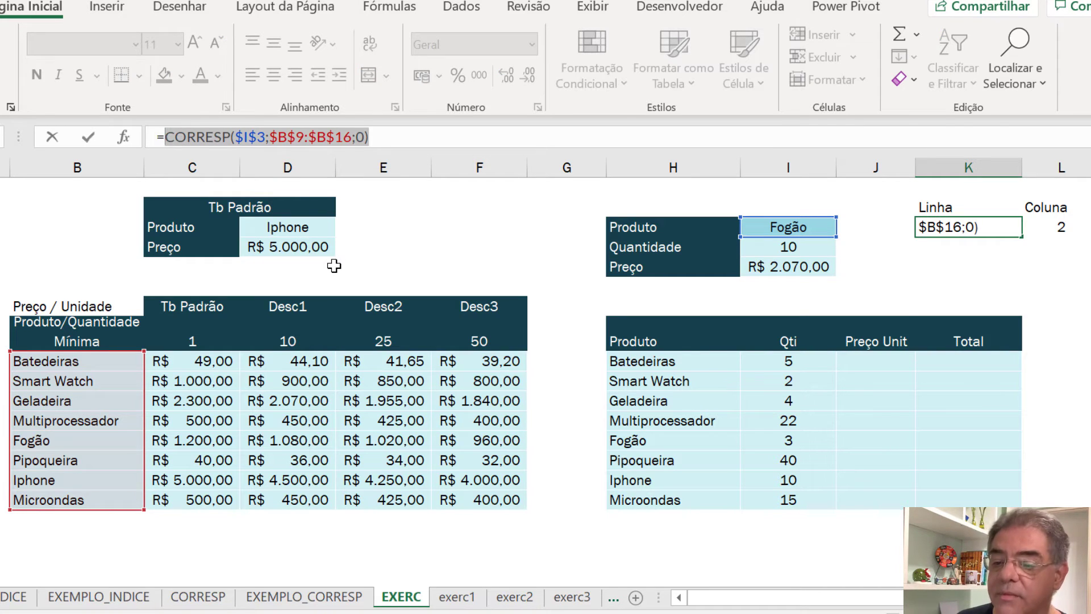
key("Escape")
Replace the row argument of the ÍNDICE formula in I5 with CORRESP($I$3;$B$9:$B$16;0) and check it against the Fogão price under Desc1
left_click(847, 272)
left_click(810, 269)
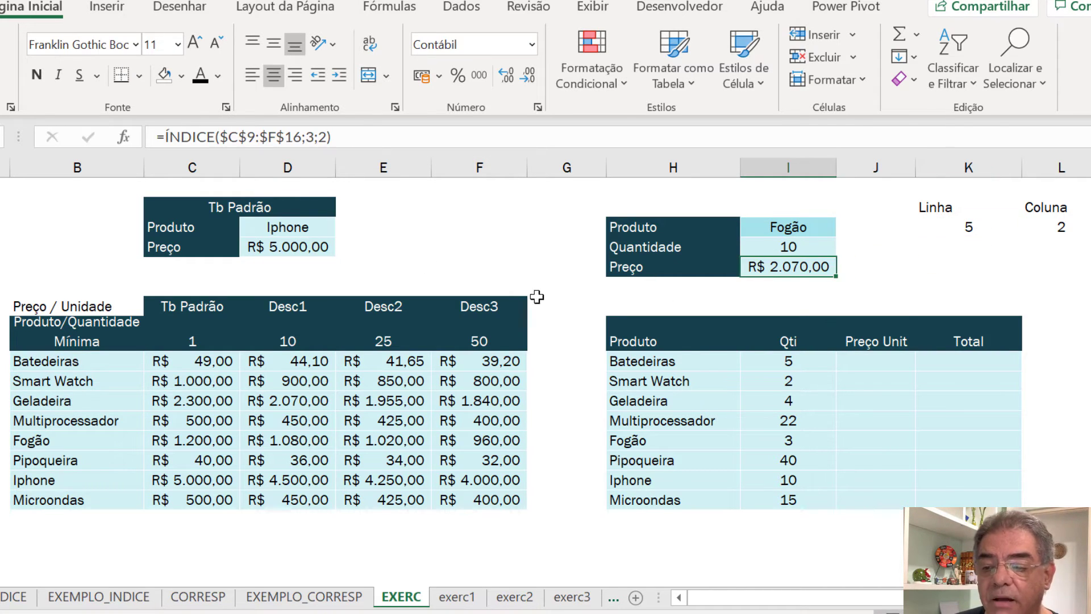
double_click(310, 137)
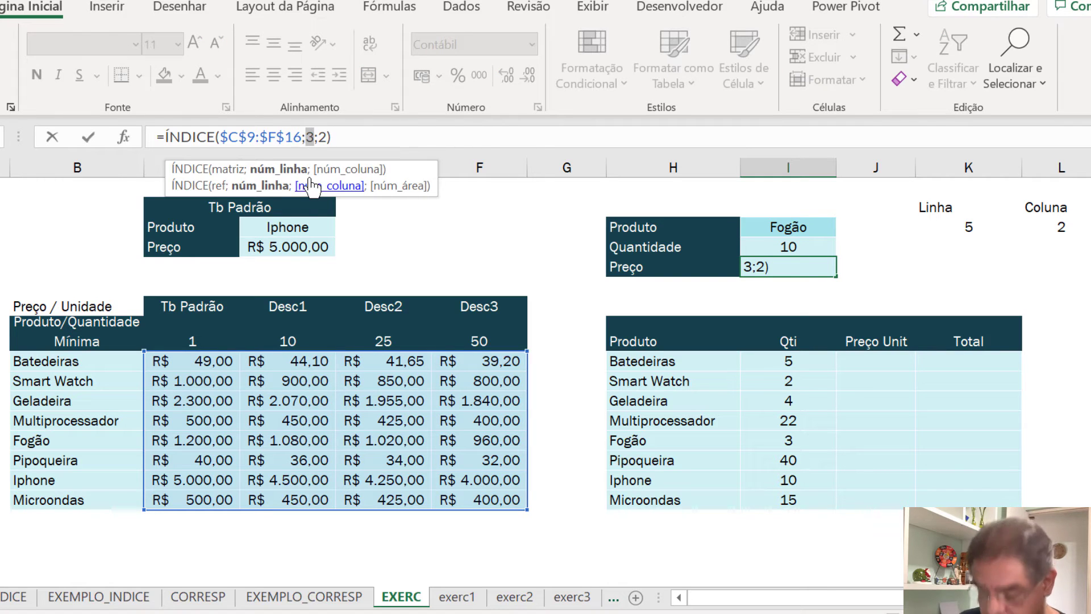
key("ctrl+v")
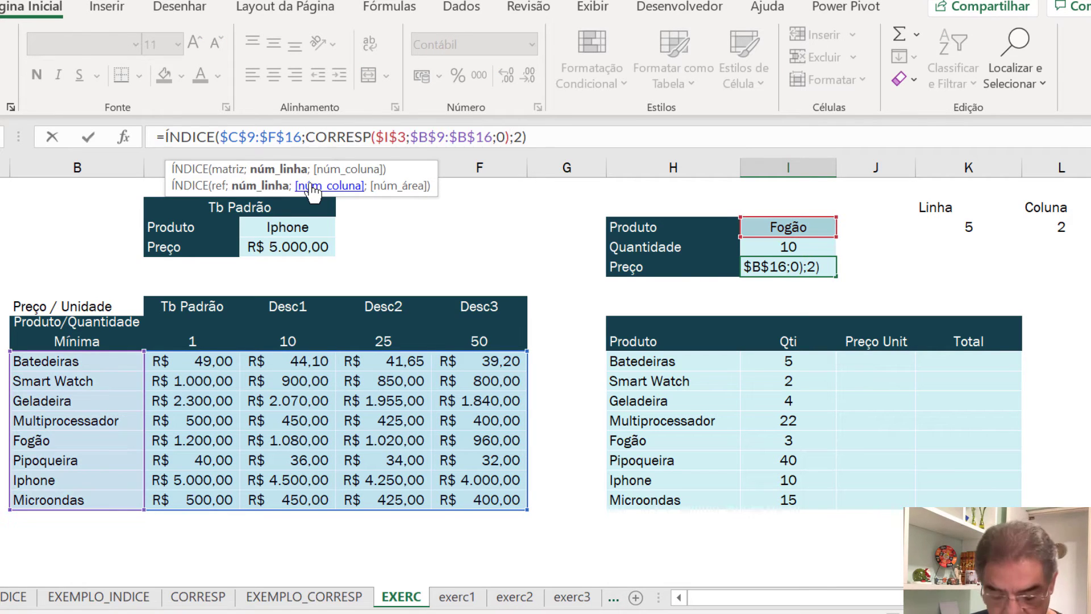
key("Return")
key("Up")
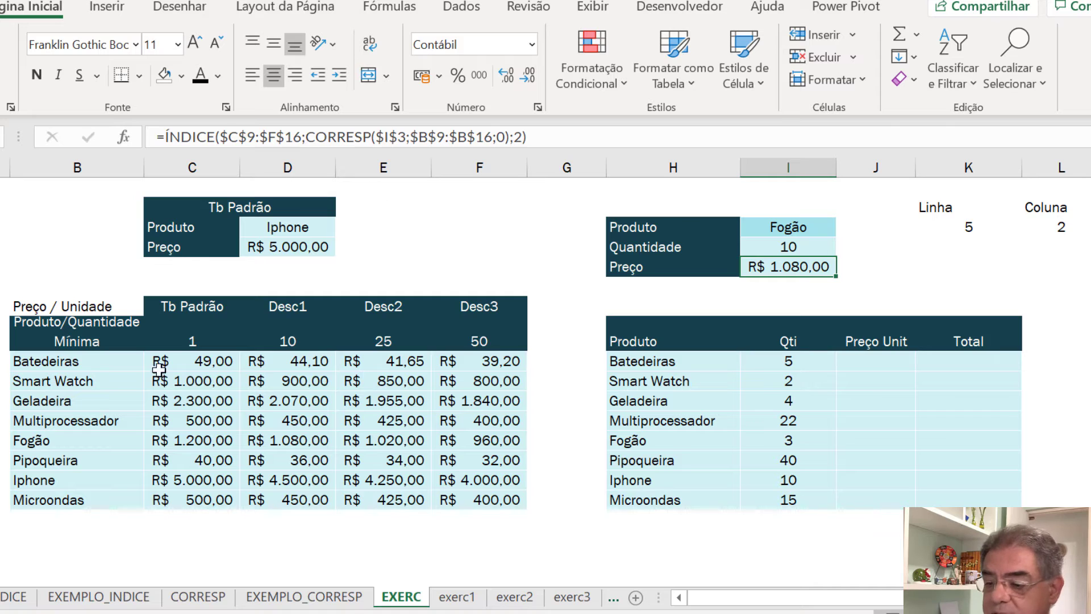
left_click(301, 441)
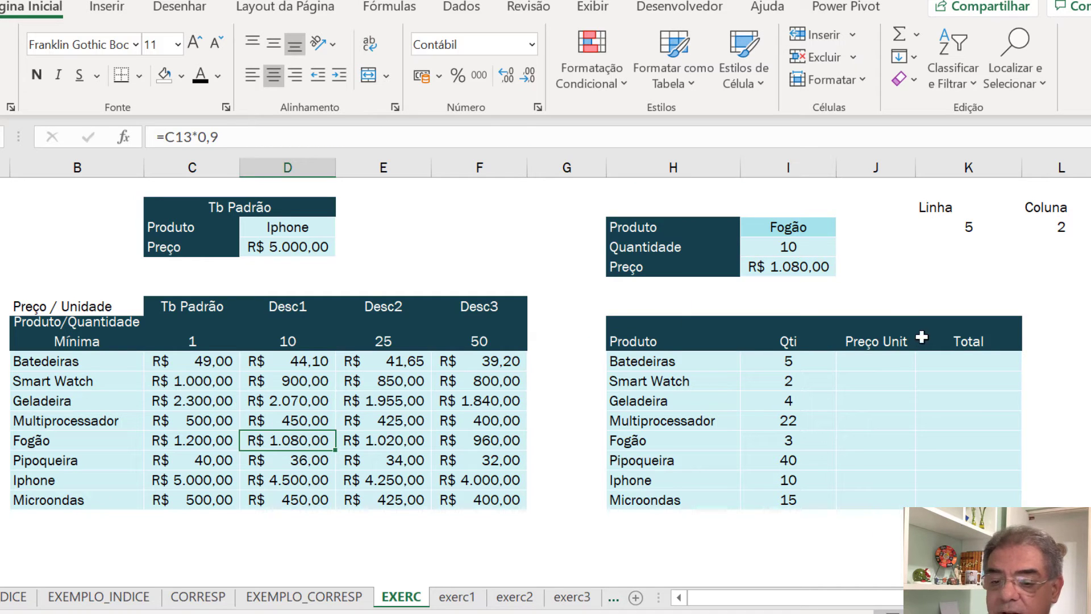
left_click(786, 266)
Replace the column argument of the ÍNDICE formula in I5 with CORRESP($I$4;$C$8:$F$8;1), copied from the Coluna formula in L3
left_click(1053, 223)
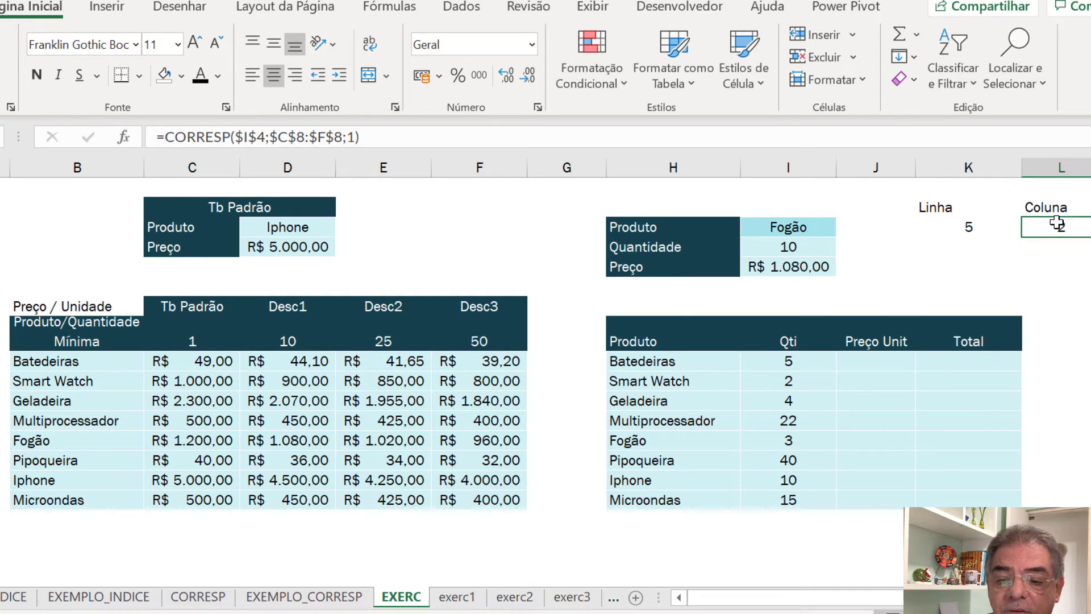
key("F2")
left_click_drag(360, 136, 164, 136)
key("ctrl+c")
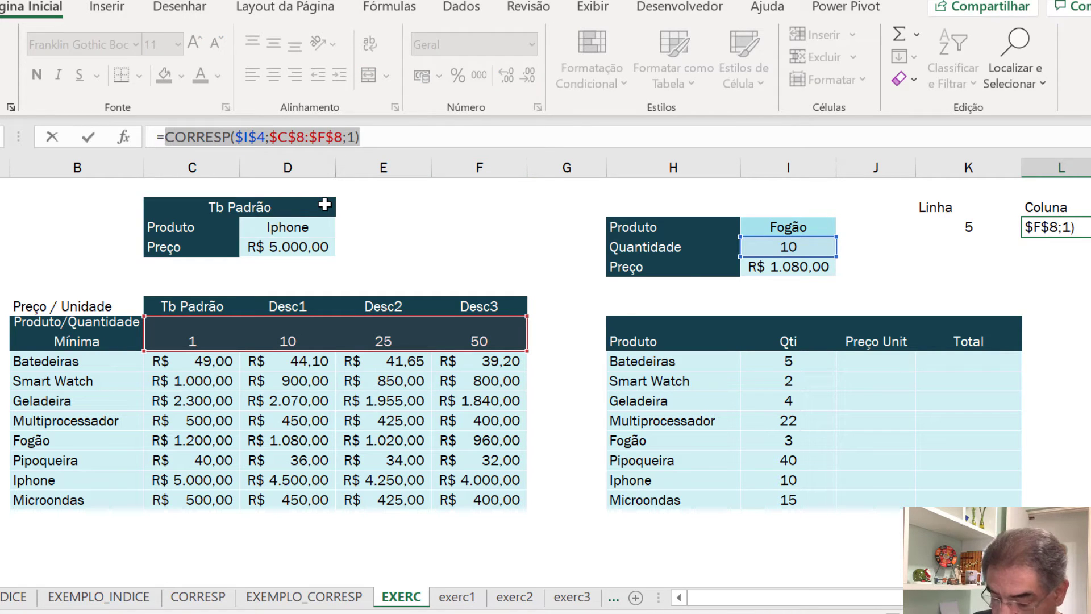
key("Escape")
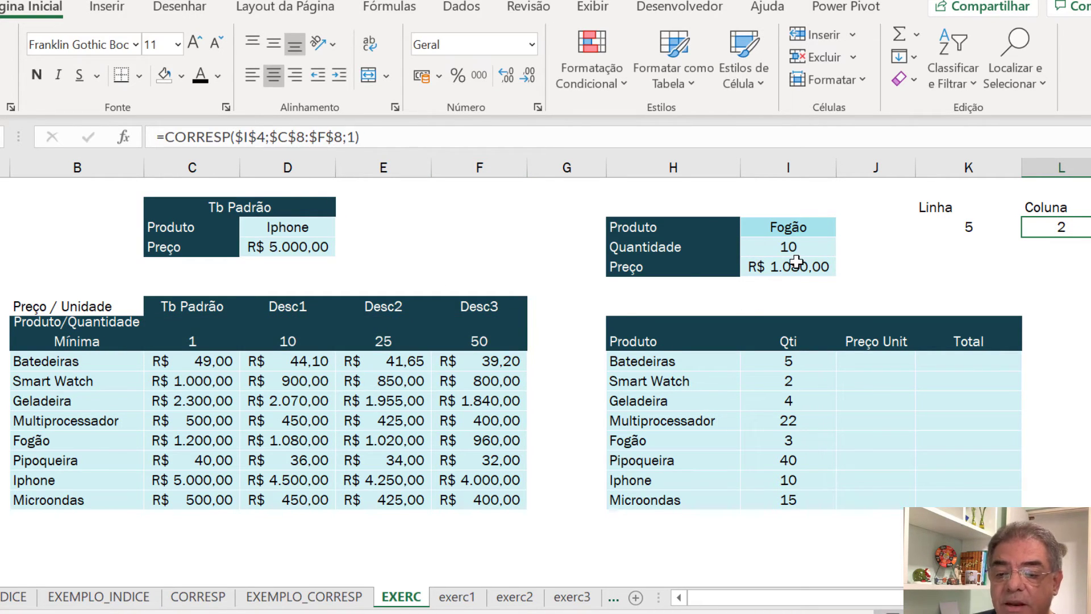
left_click(797, 261)
double_click(518, 137)
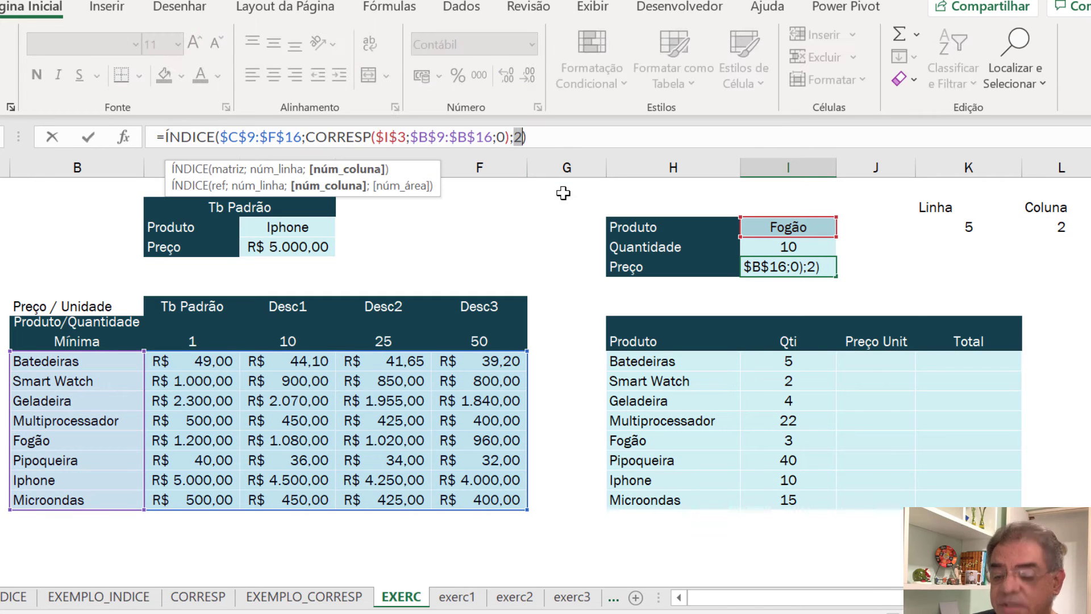
key("ctrl+v")
key("Return")
key("Up")
Compare the product, quantity and price in I3:I5 with the Fogão row and its Desc1 price in the matrix
key("Up")
key("Up")
key("Up")
key("Down")
key("Down")
key("Up")
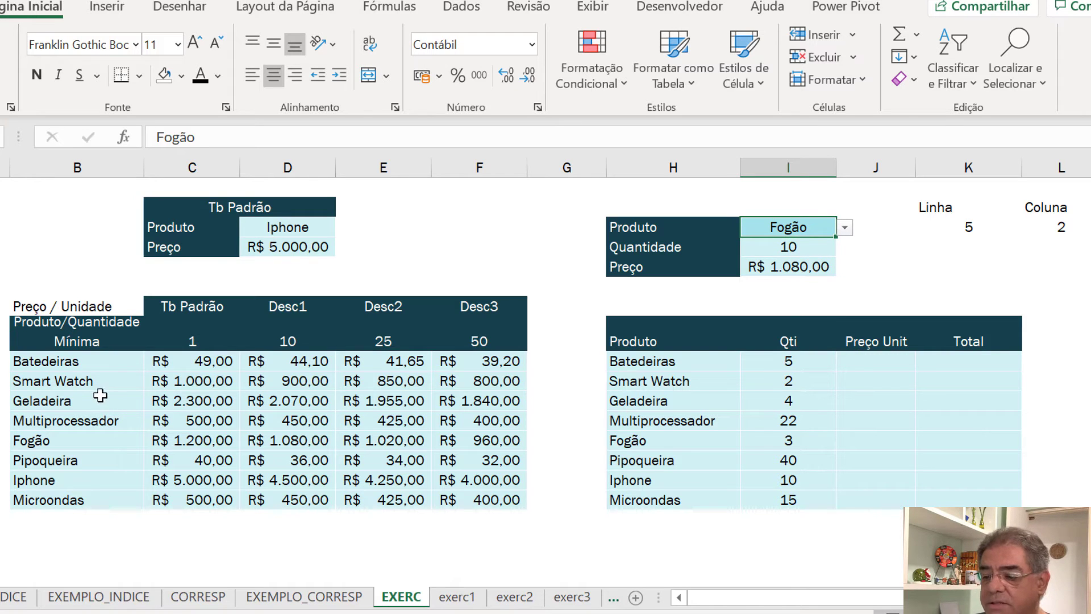
left_click(62, 447)
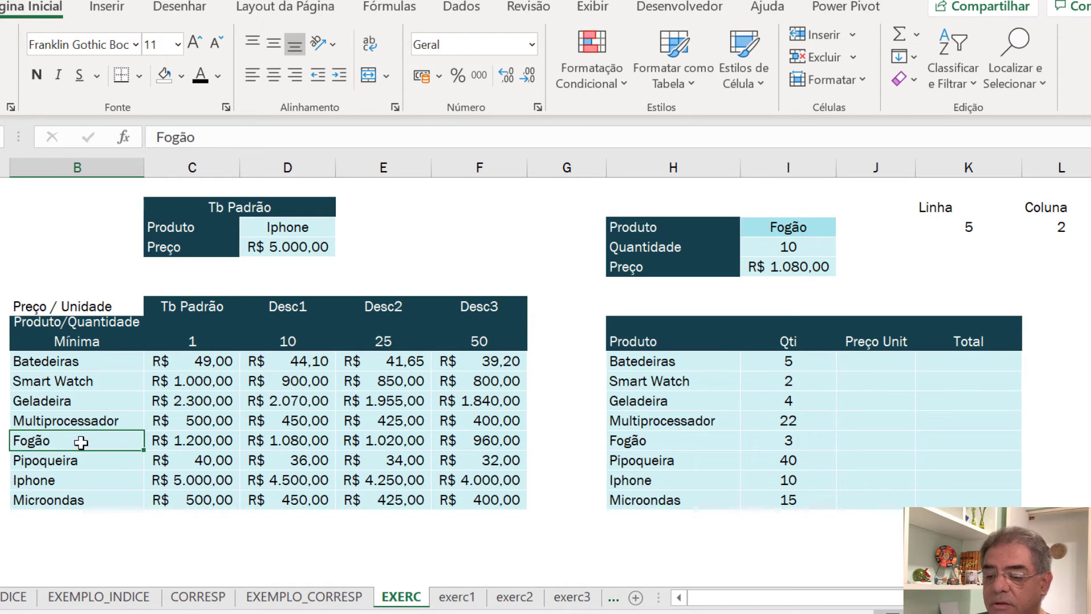
left_click(304, 442)
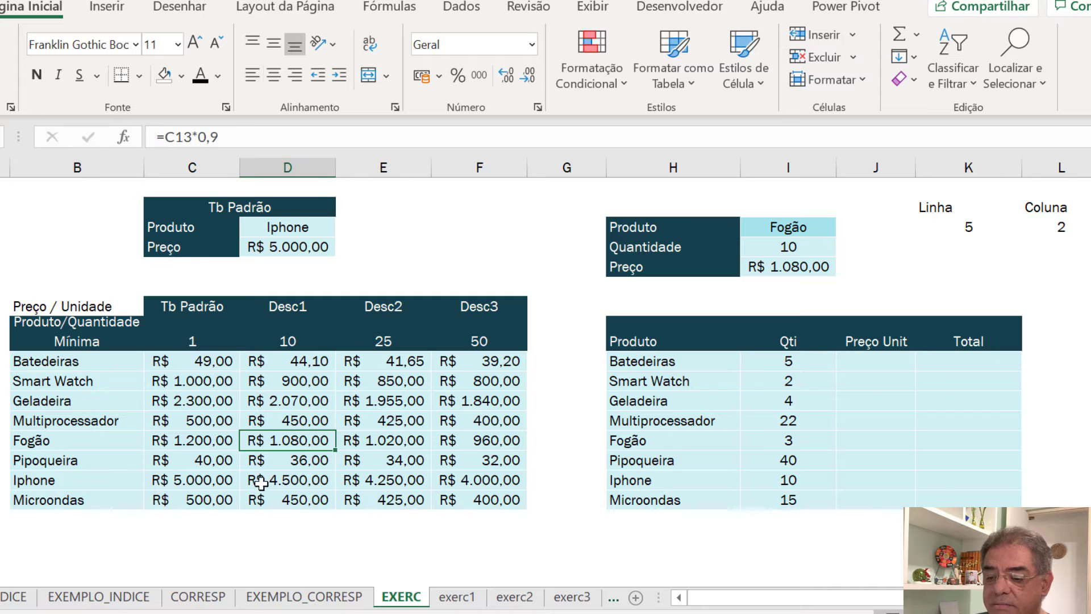
Choose Microondas as the product in I3
left_click(831, 229)
left_click(845, 228)
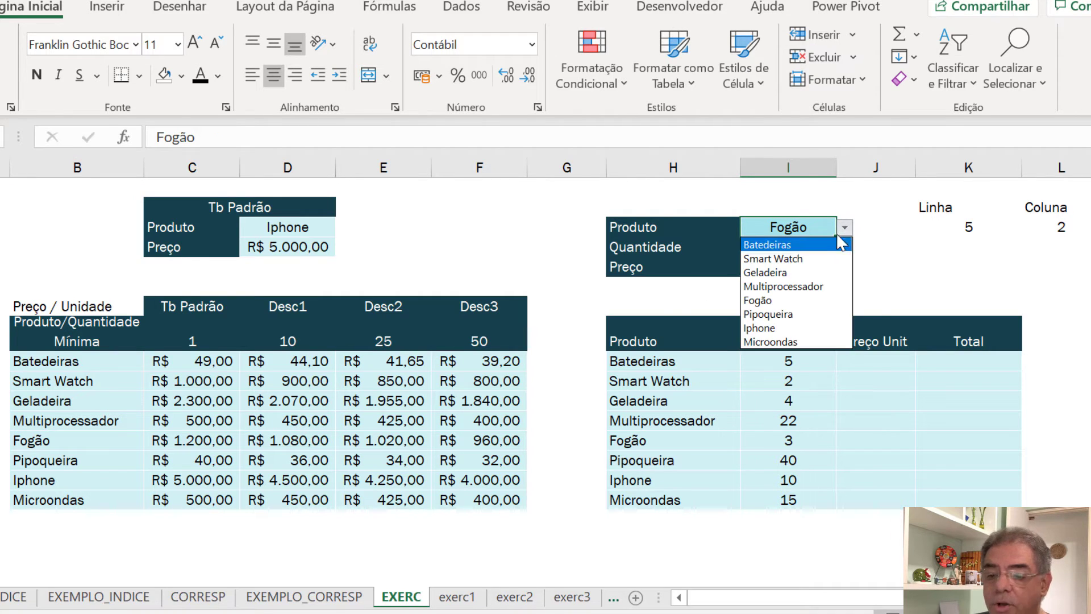
left_click(806, 343)
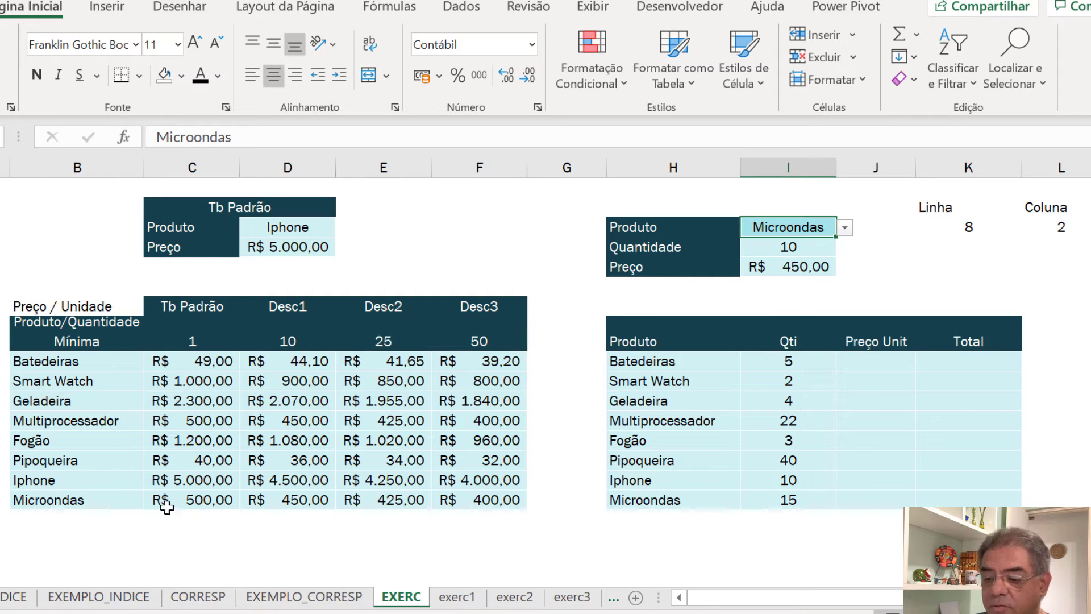
Test the Quantidade in I4 with 9 and with 48, checking the price against the Microondas row under Desc2
left_click(781, 244)
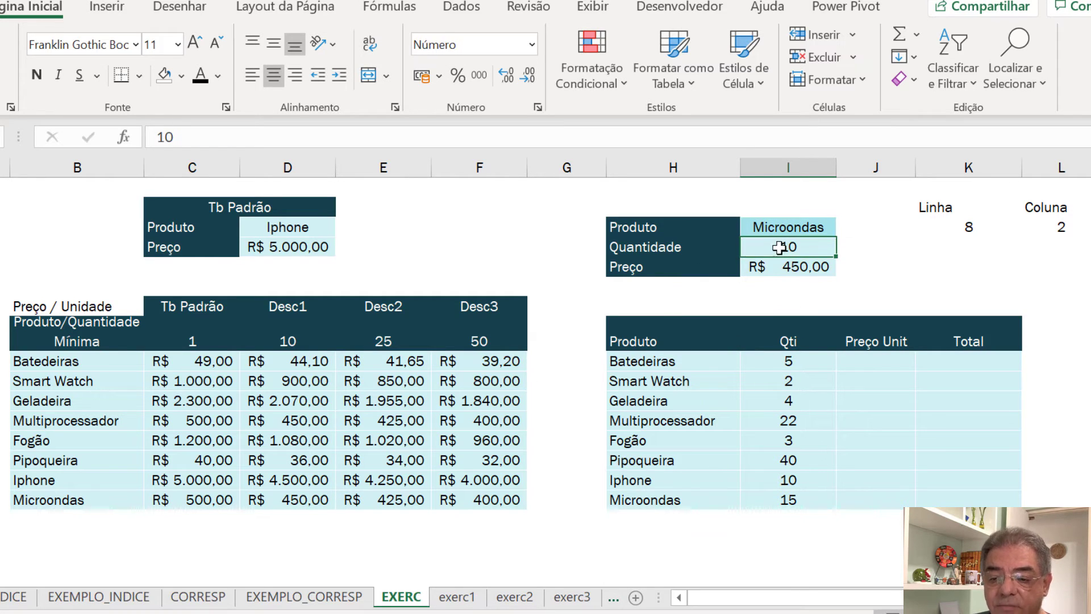
type("9")
key("Return")
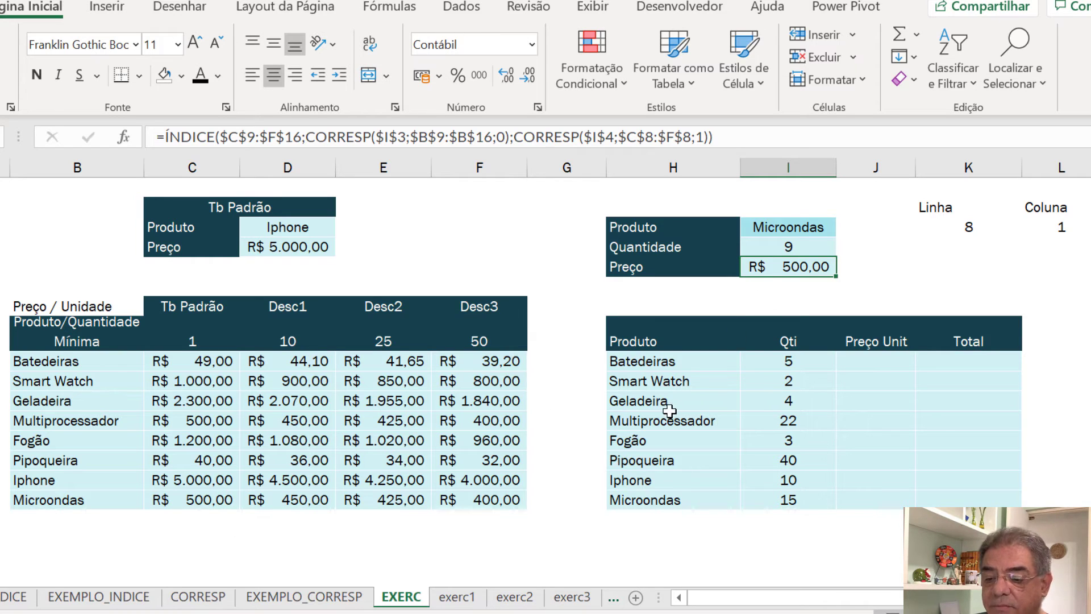
left_click(814, 252)
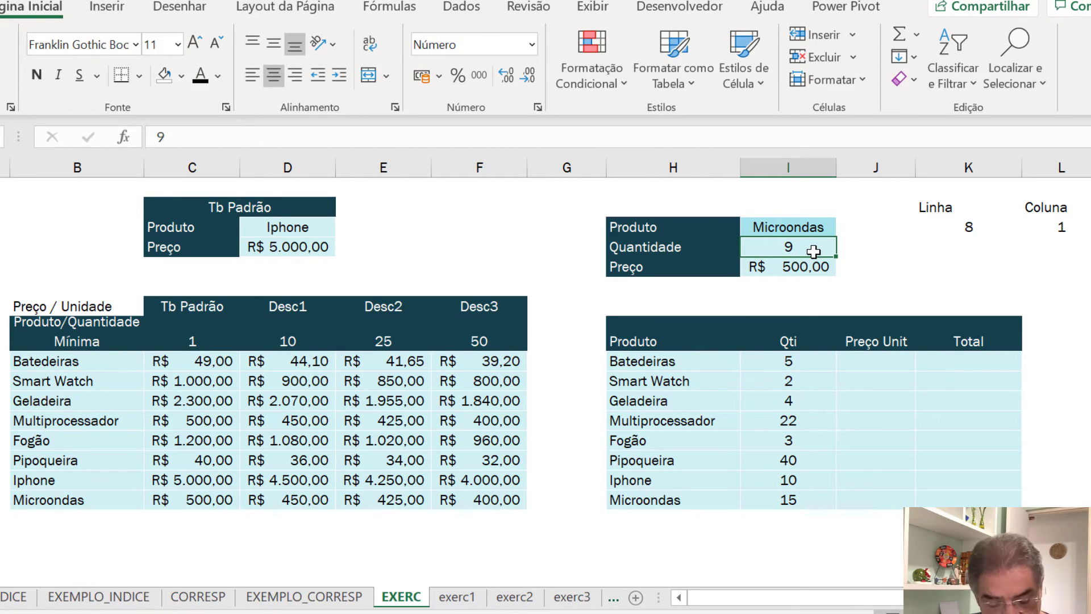
type("48")
key("Return")
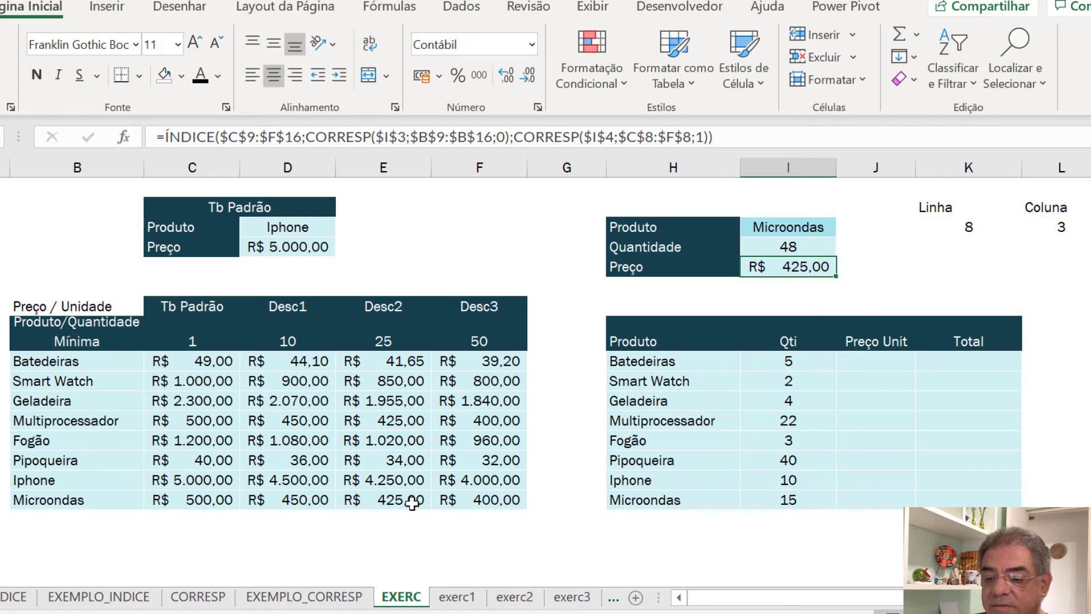
left_click(412, 503)
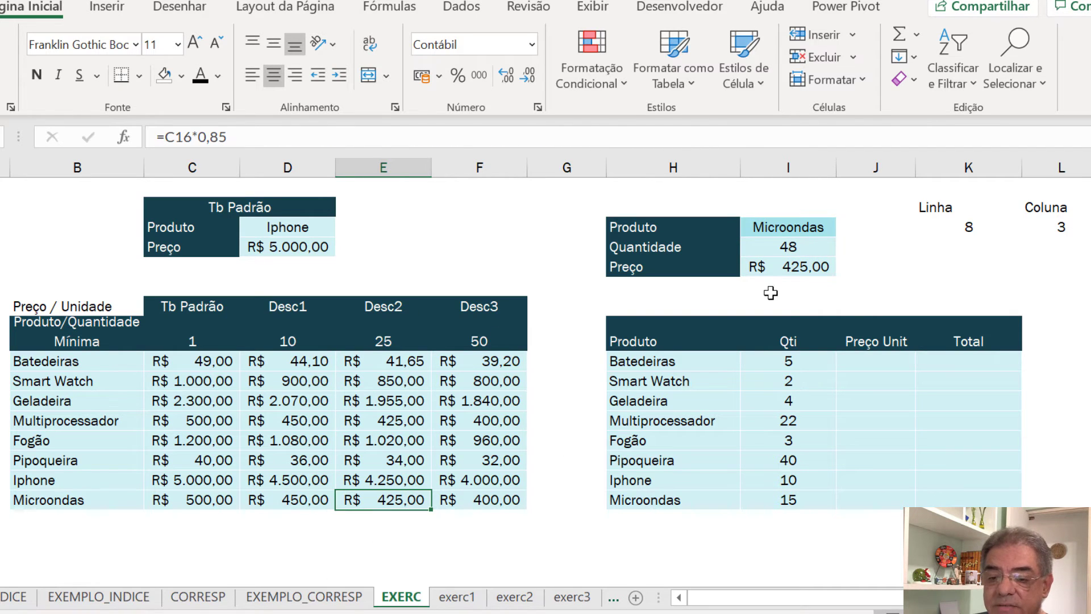
left_click(787, 263)
Set the Quantidade in I4 to 50
left_click(802, 249)
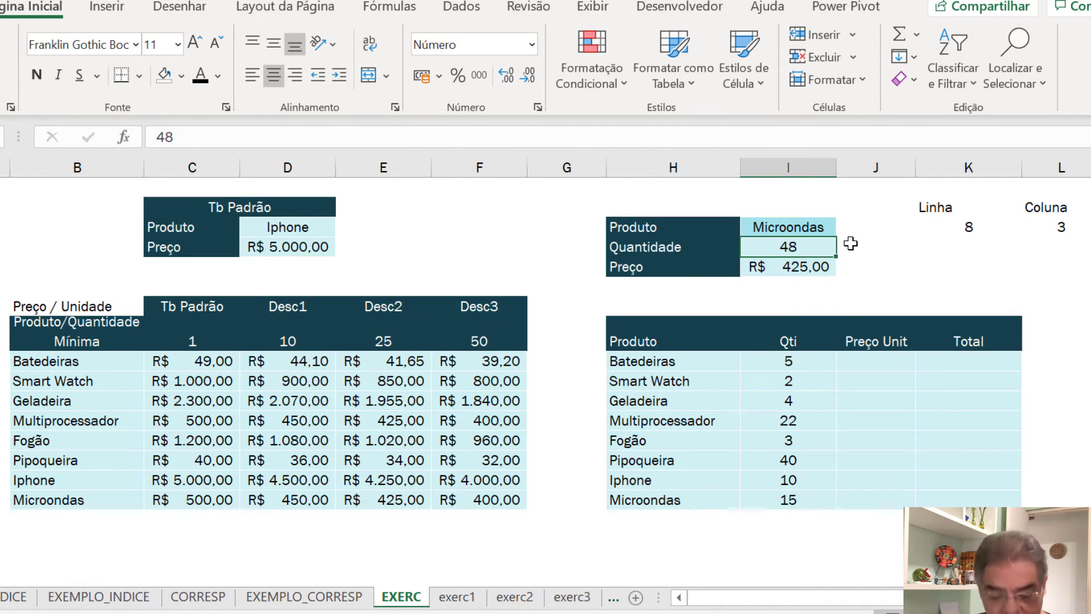
type("50")
key("Return")
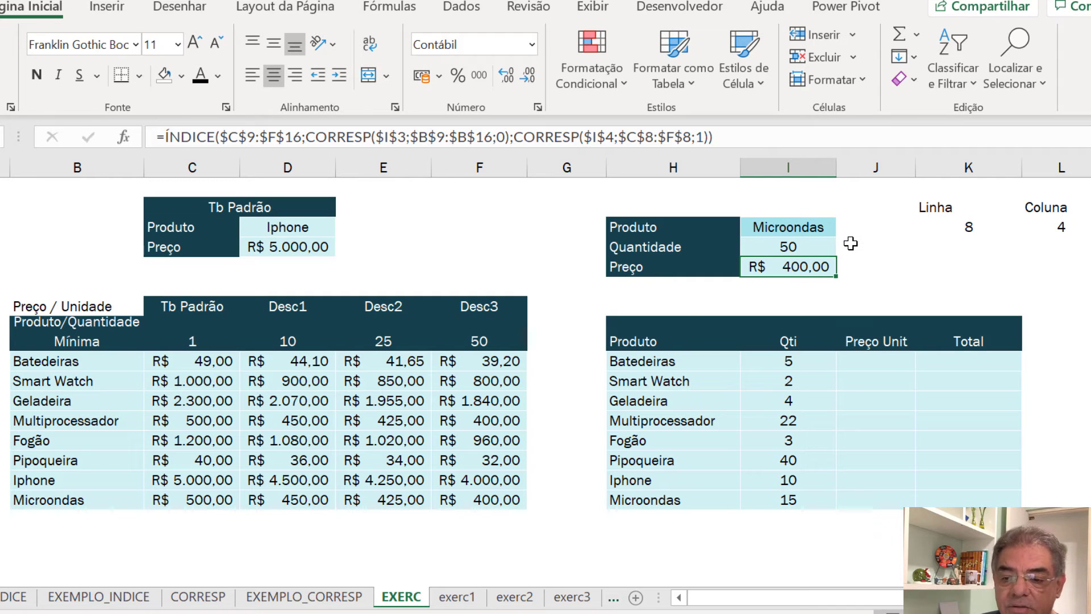
Review the helper formulas for Linha in K3 and Coluna in L3 against the combined ÍNDICE and CORRESP formula in I5
key("Right")
key("Right")
key("Up")
key("Up")
key("Right")
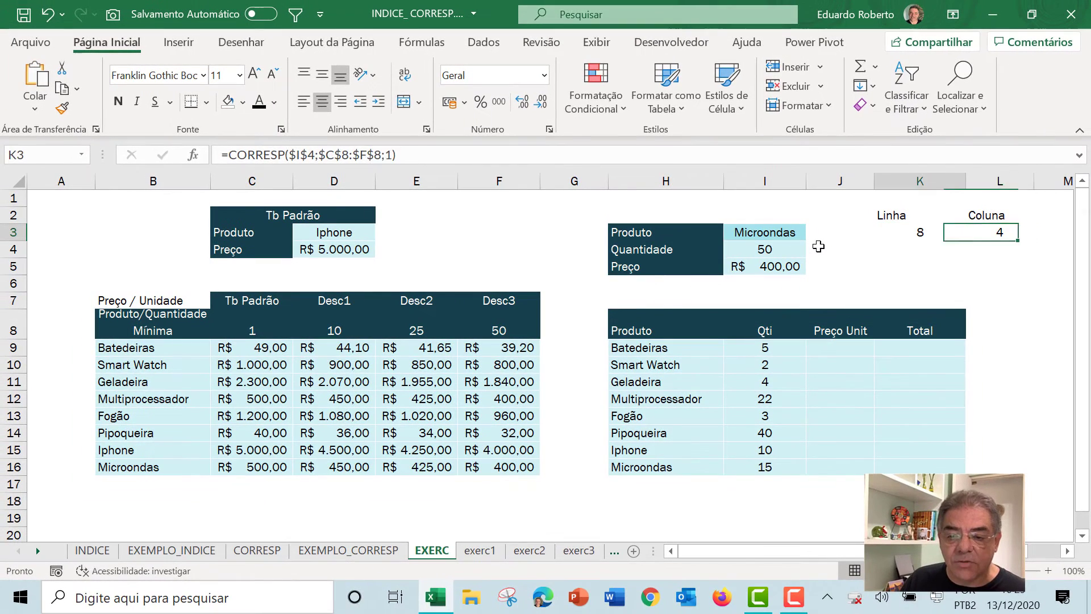
key("Left")
key("Left")
key("Right")
key("Right")
key("Left")
key("Left")
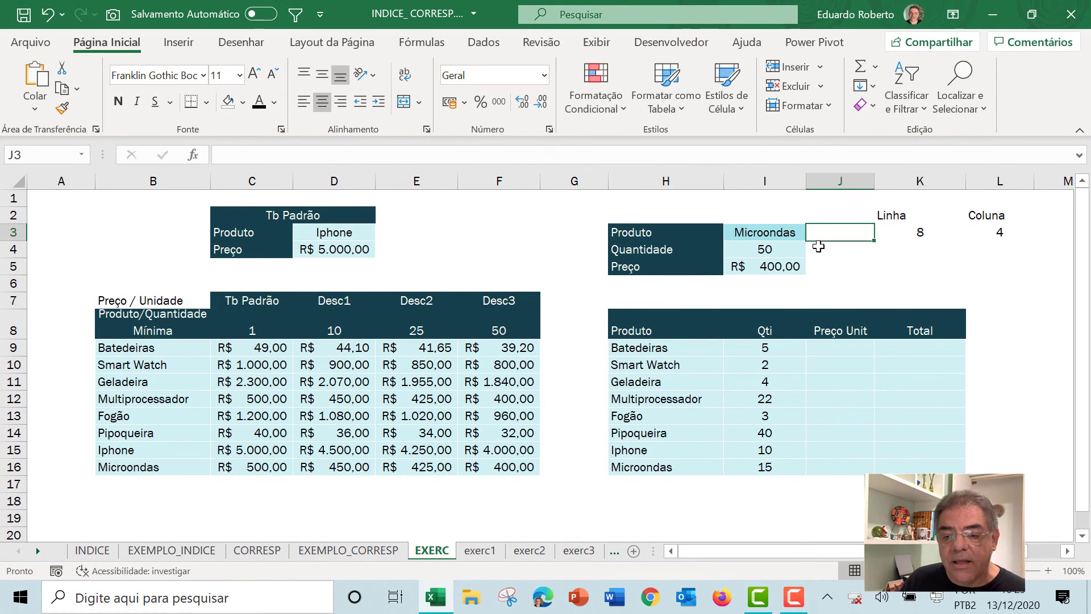
key("Down")
key("Down")
key("Left")
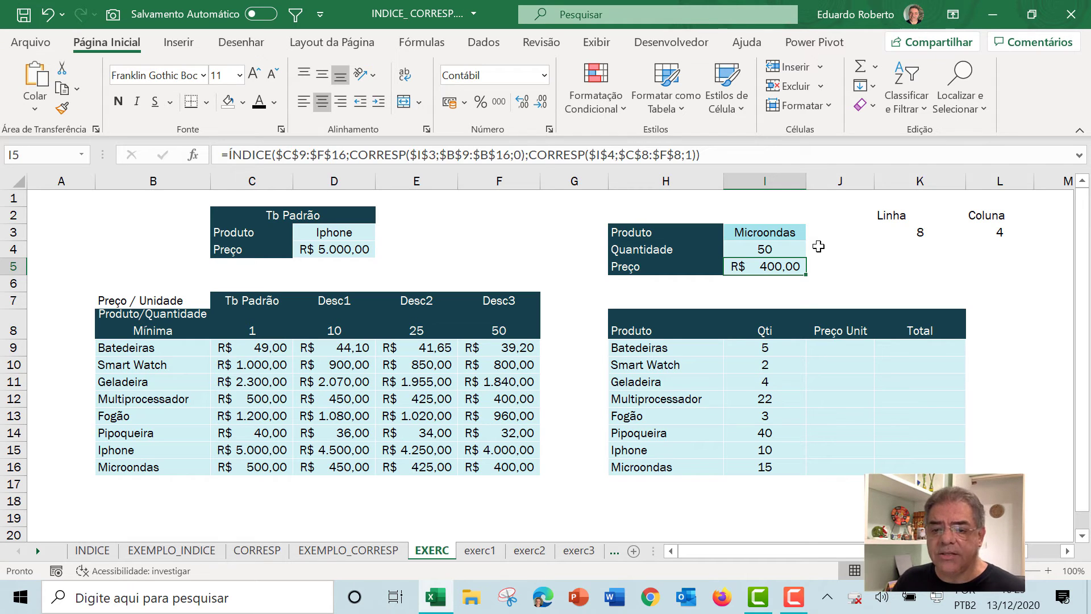
left_click(912, 232)
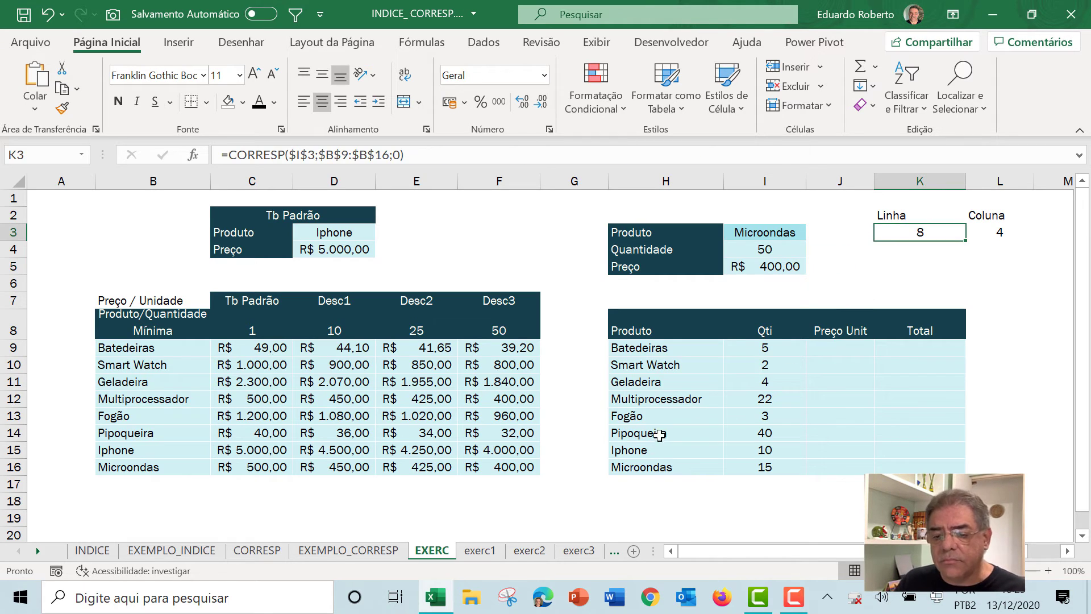
Start an ÍNDICE formula in the Batedeiras Preço Unit cell J9 with the price matrix locked as $C$9:$F$16
left_click(844, 349)
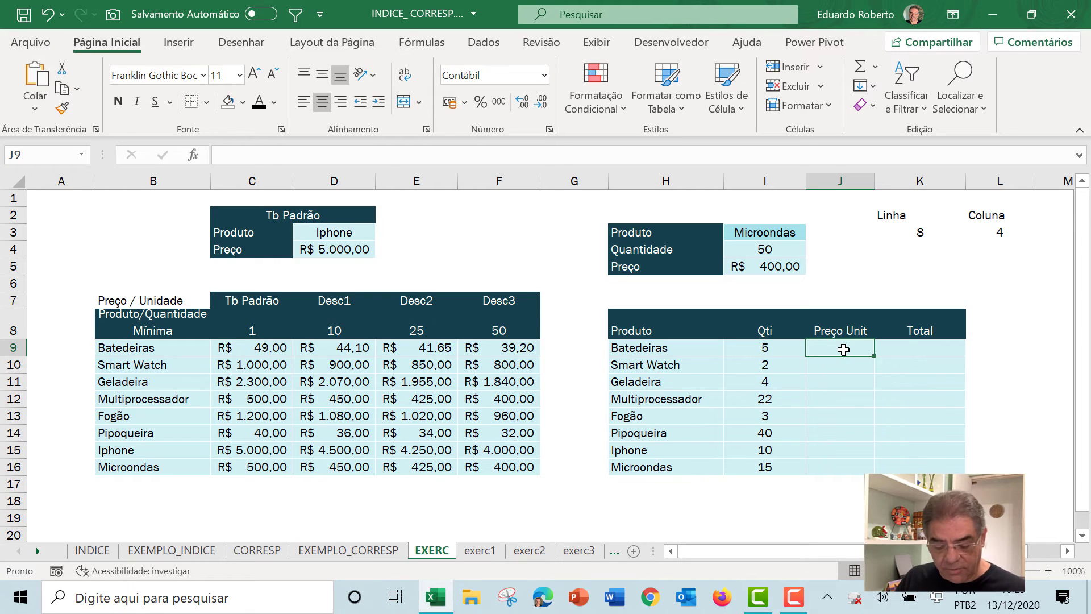
type("=índic")
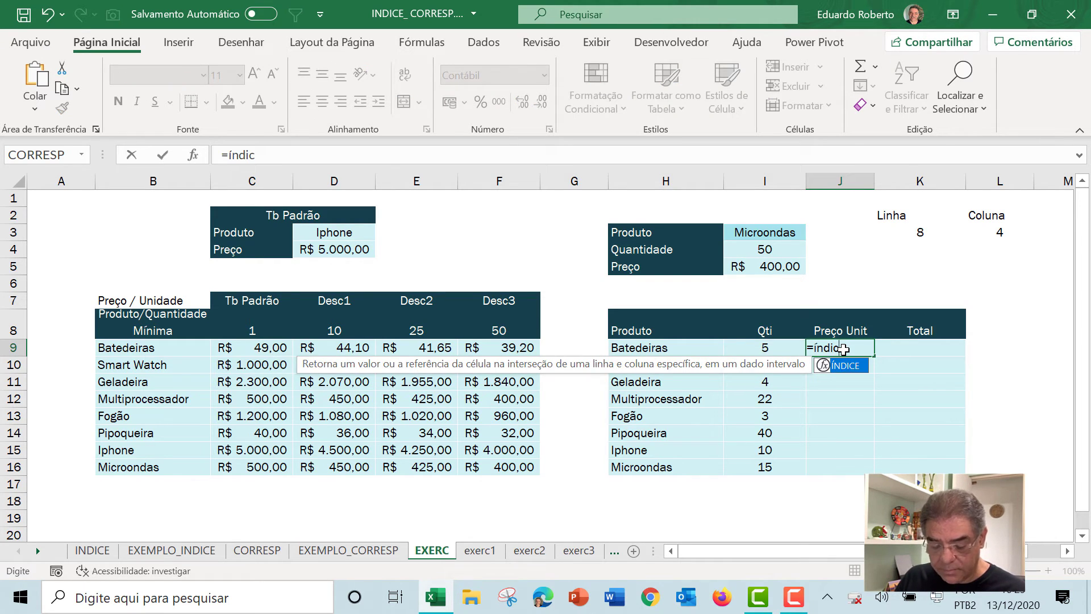
type("e(")
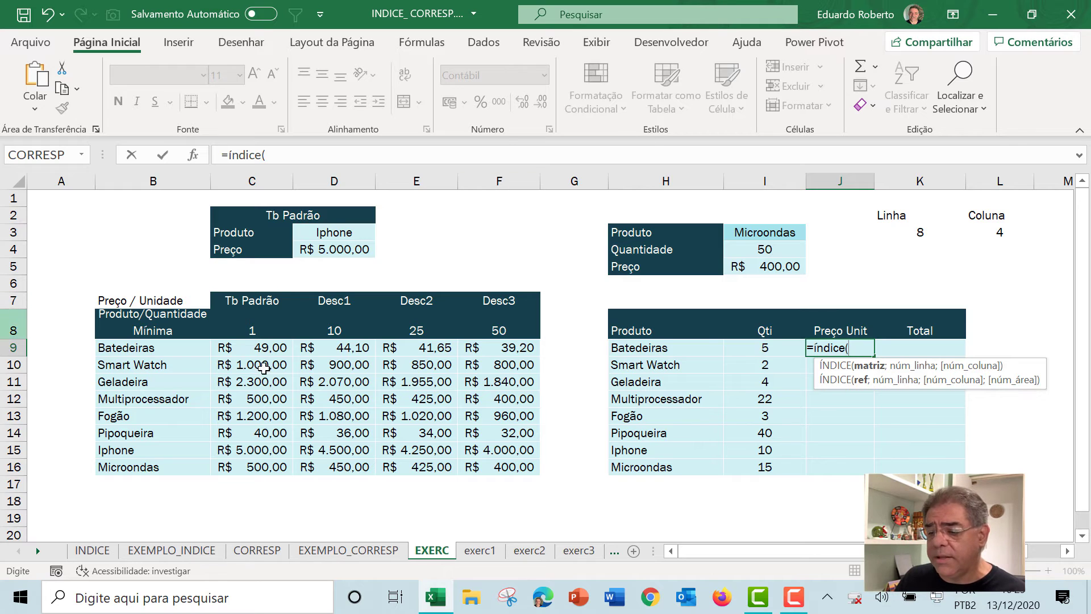
left_click_drag(256, 347, 522, 470)
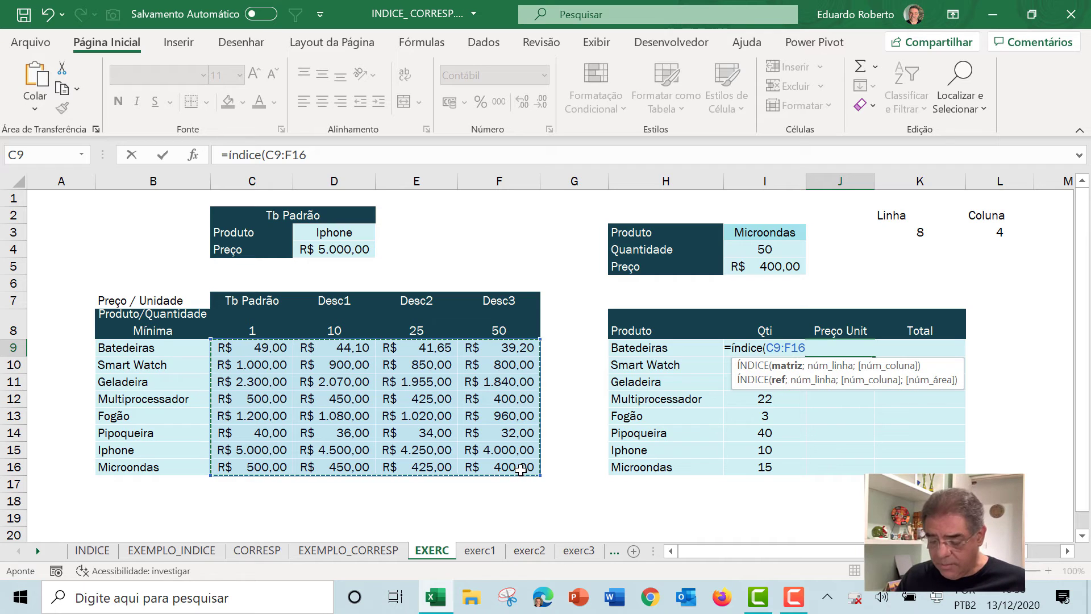
key("F4")
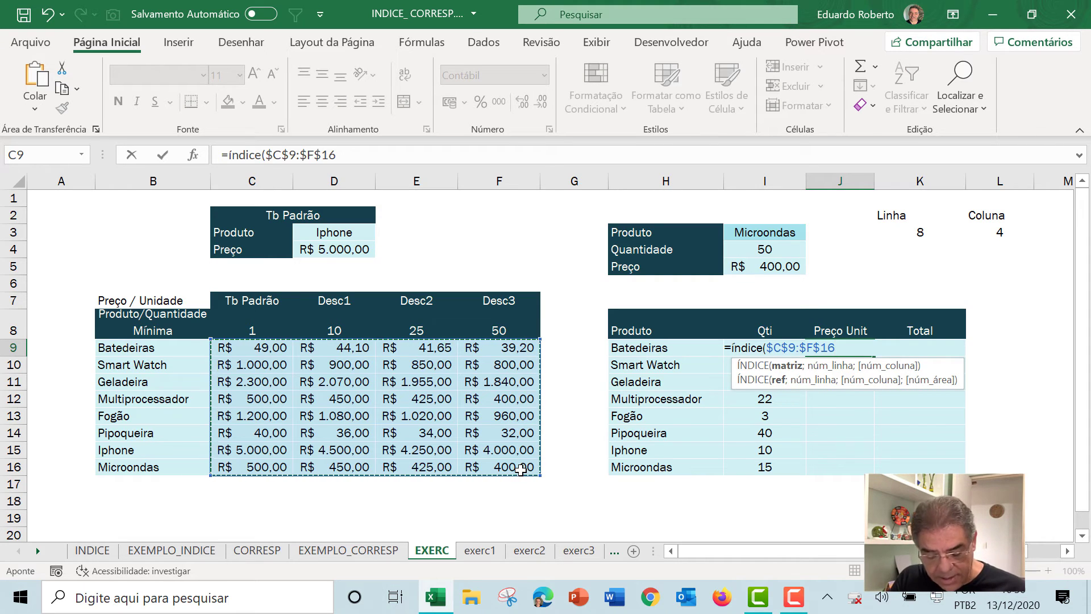
type(";")
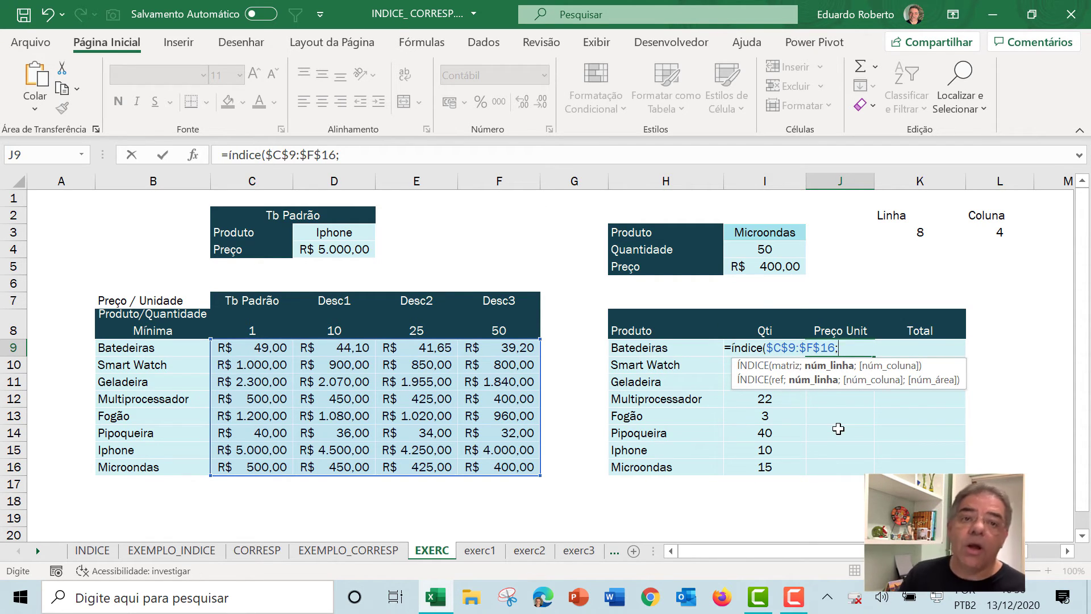
Nest a CORRESP function as the row argument, with the Batedeiras product cell as lookup value, locking only its column as $H9
type("corr")
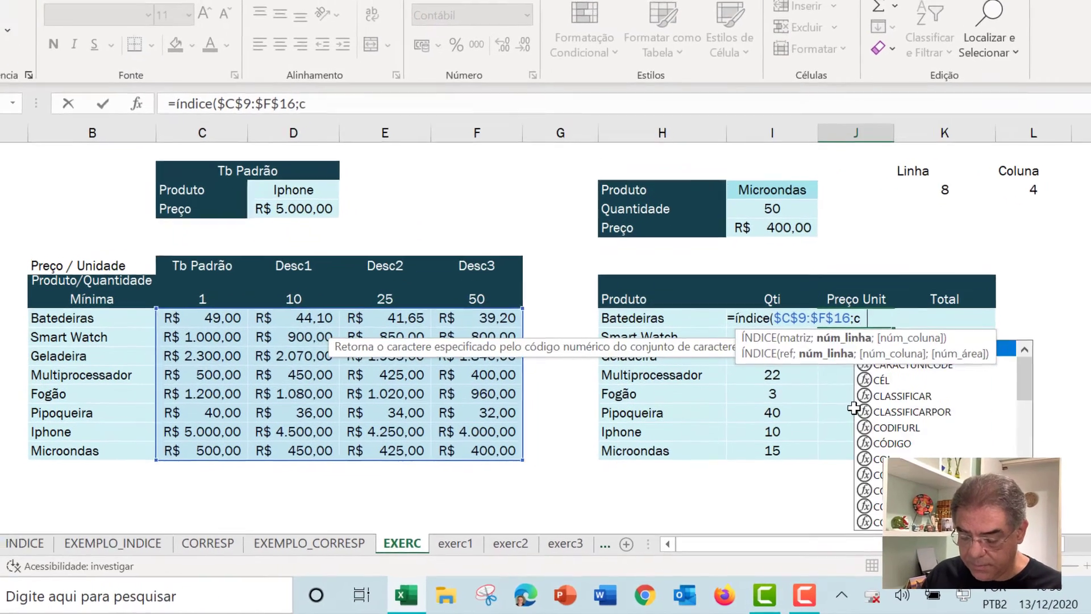
type("esp(")
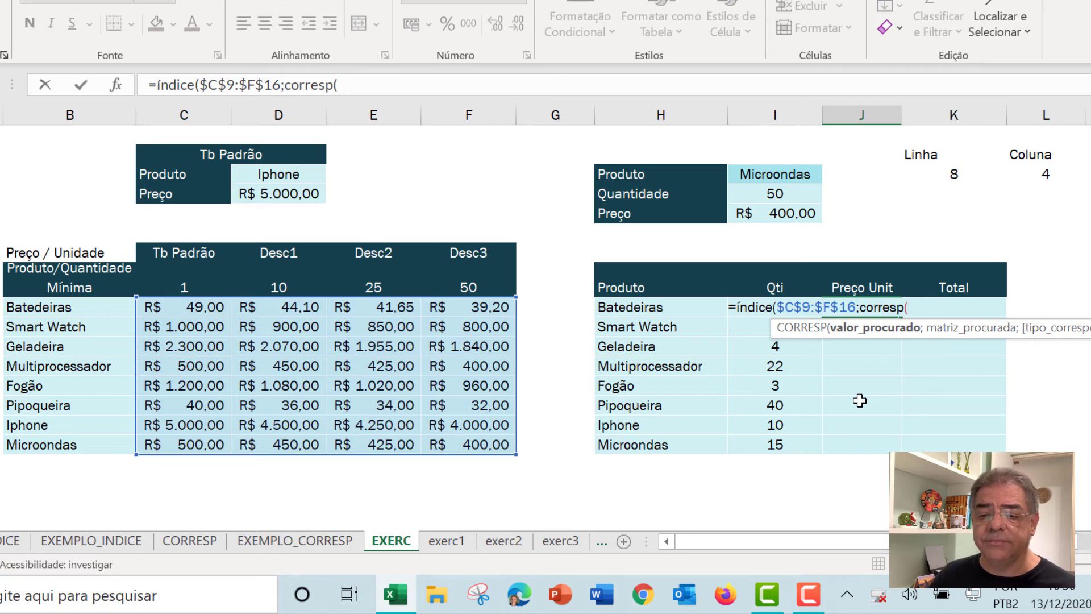
left_click(654, 309)
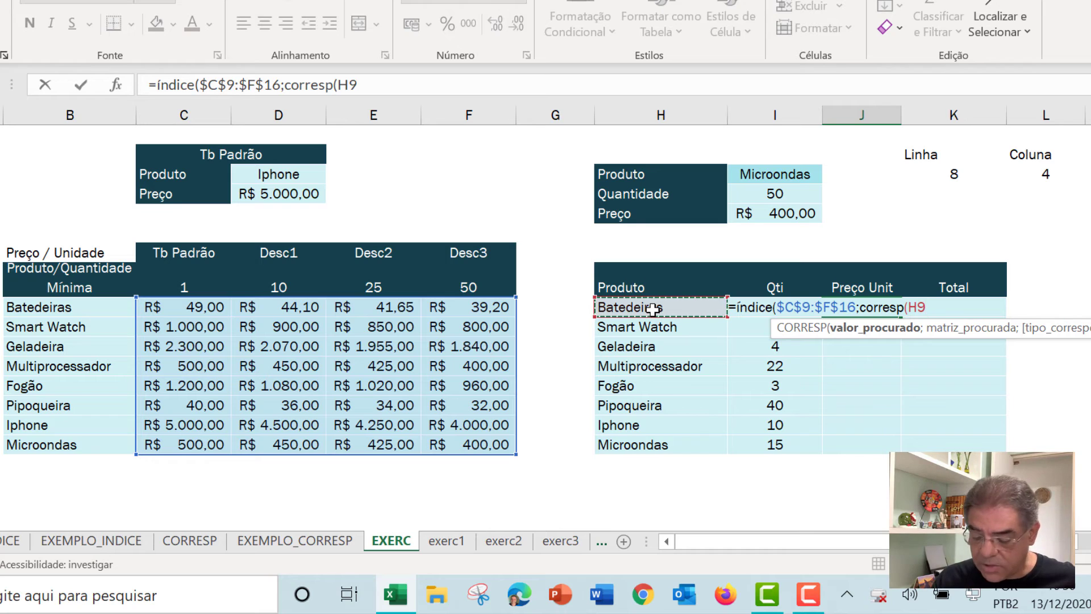
key("F4")
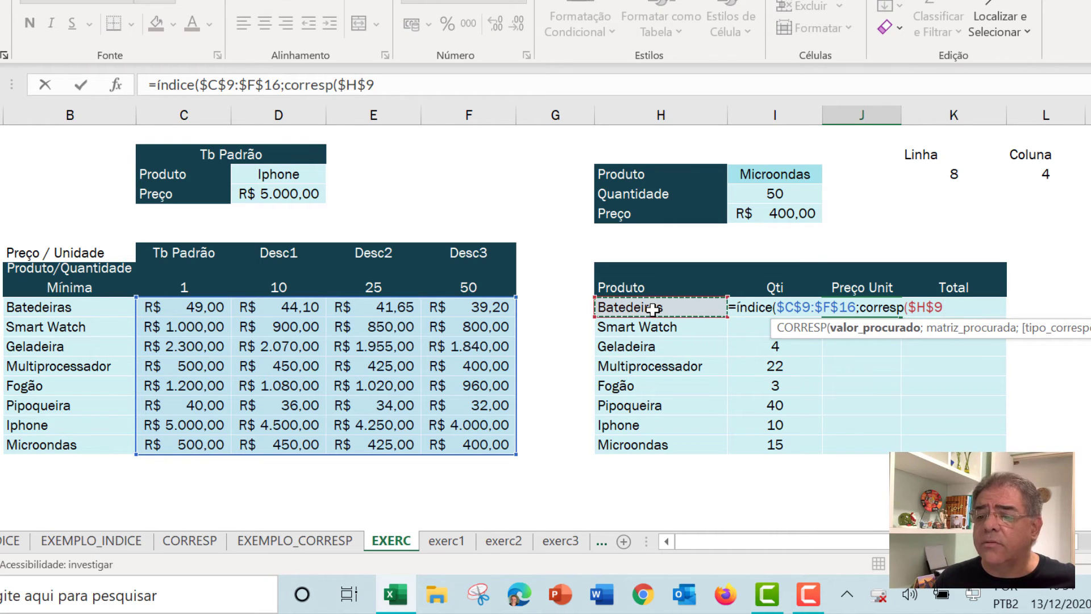
key("F4")
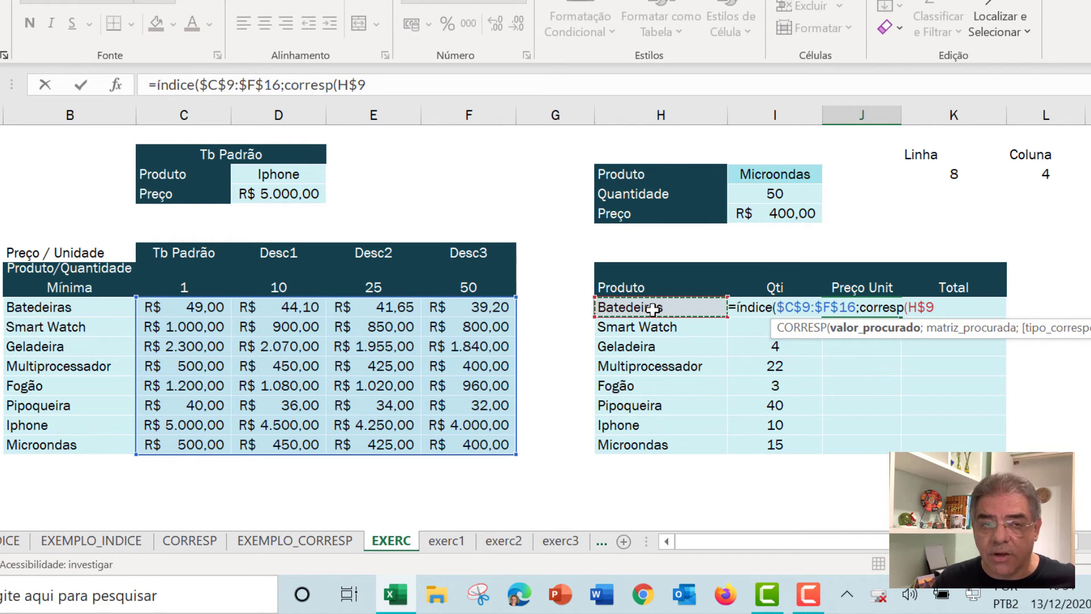
key("F4")
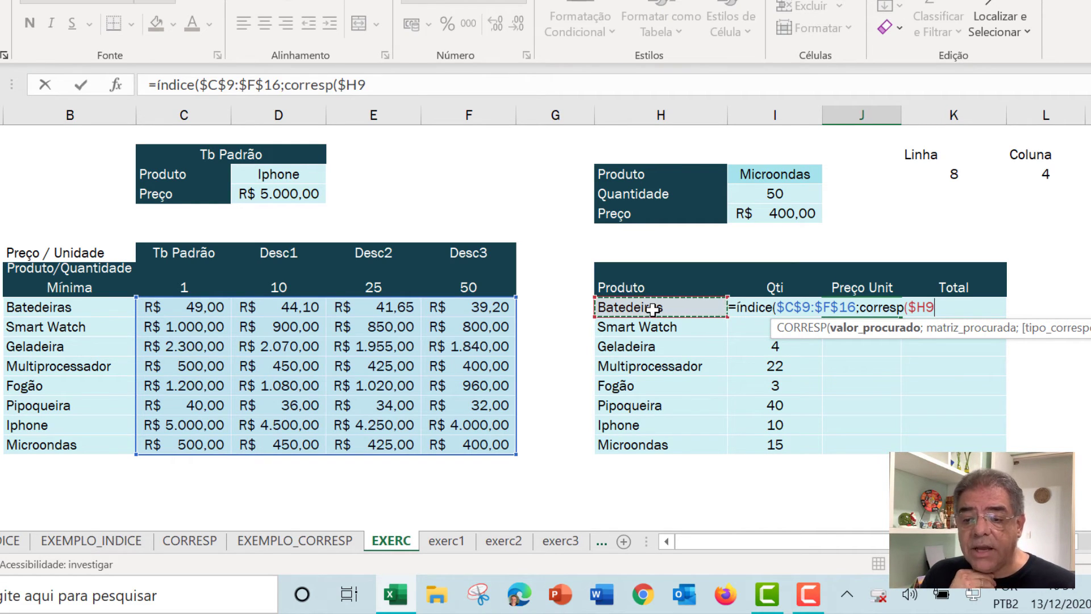
Complete the row CORRESP with the product list $B$9:$B$16 as lookup range and match type 0
type(";")
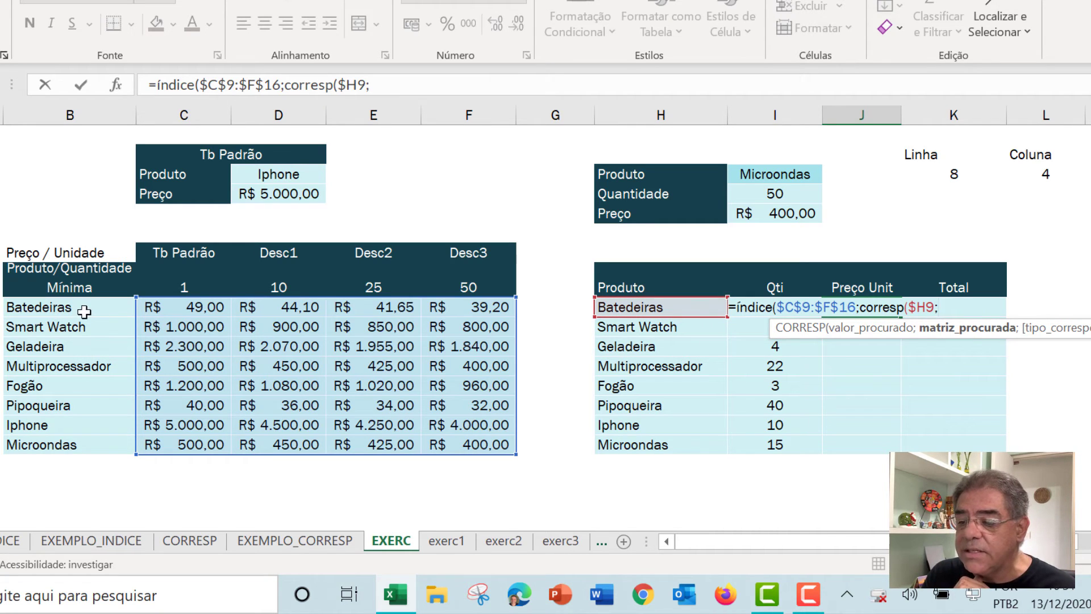
left_click_drag(81, 308, 65, 445)
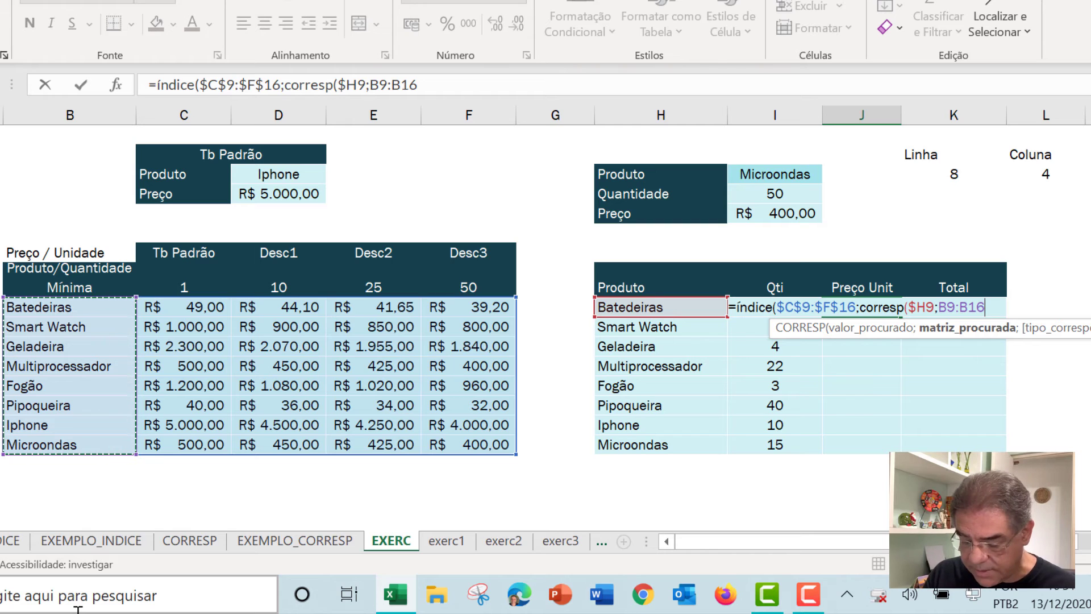
key("F4")
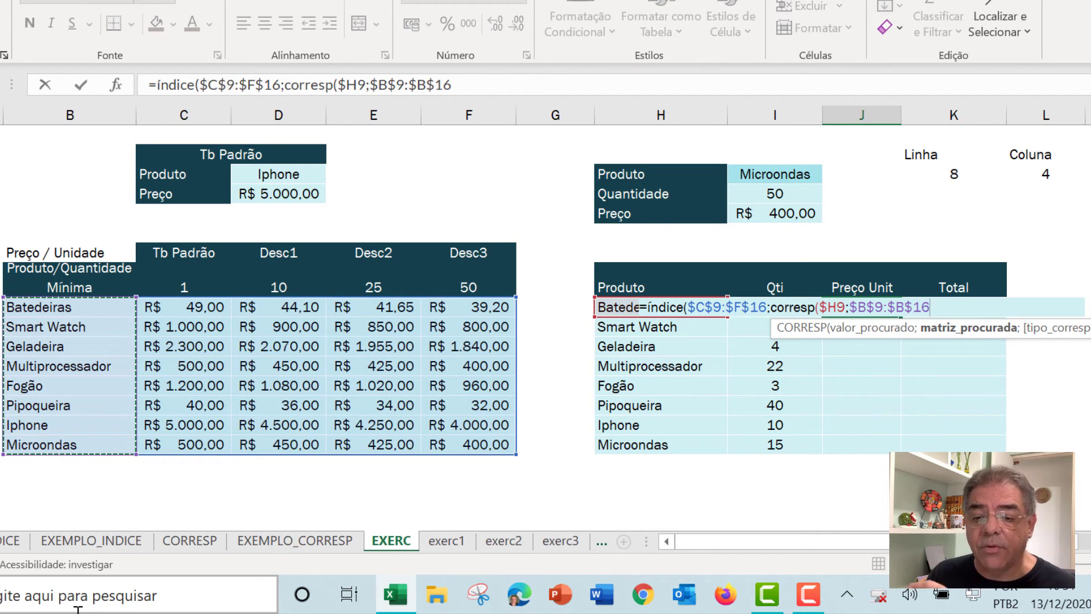
type(";0")
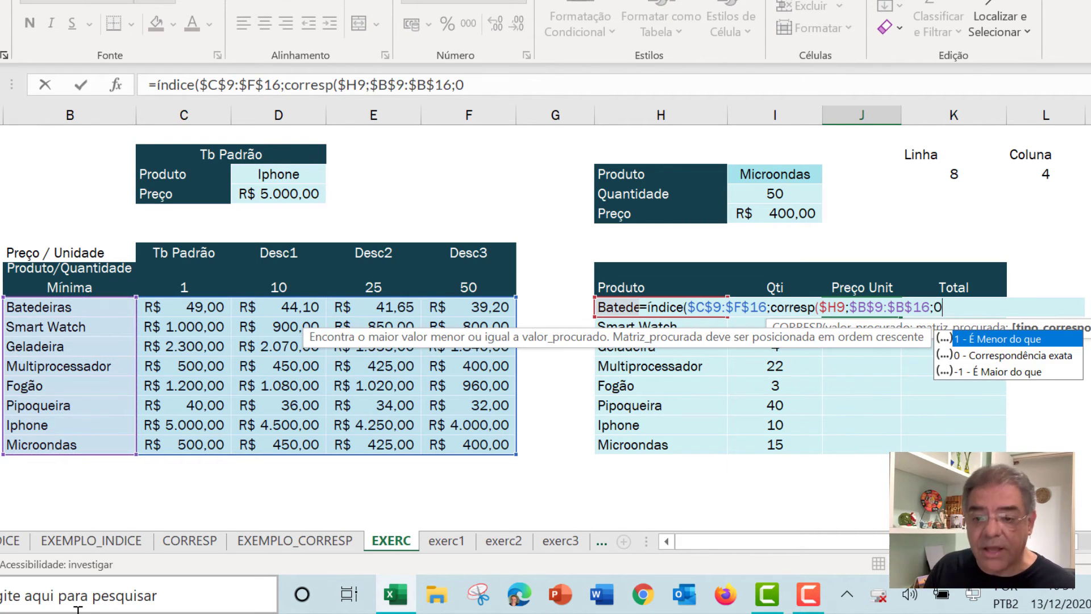
type(")")
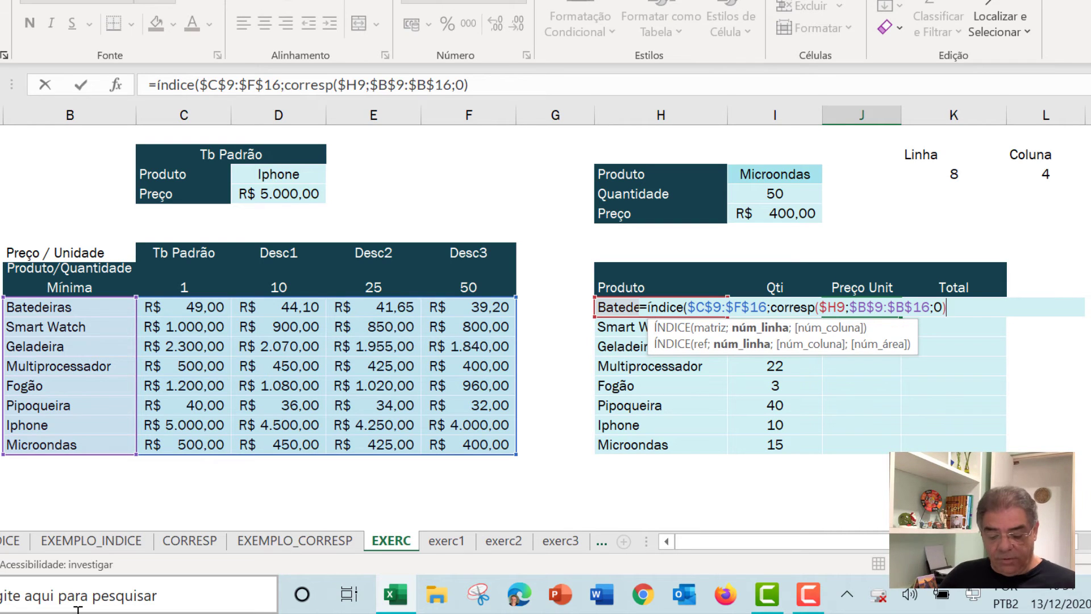
Add a second CORRESP as the column argument, with the Batedeiras quantity as lookup value, locking only its column as $I9
type(";")
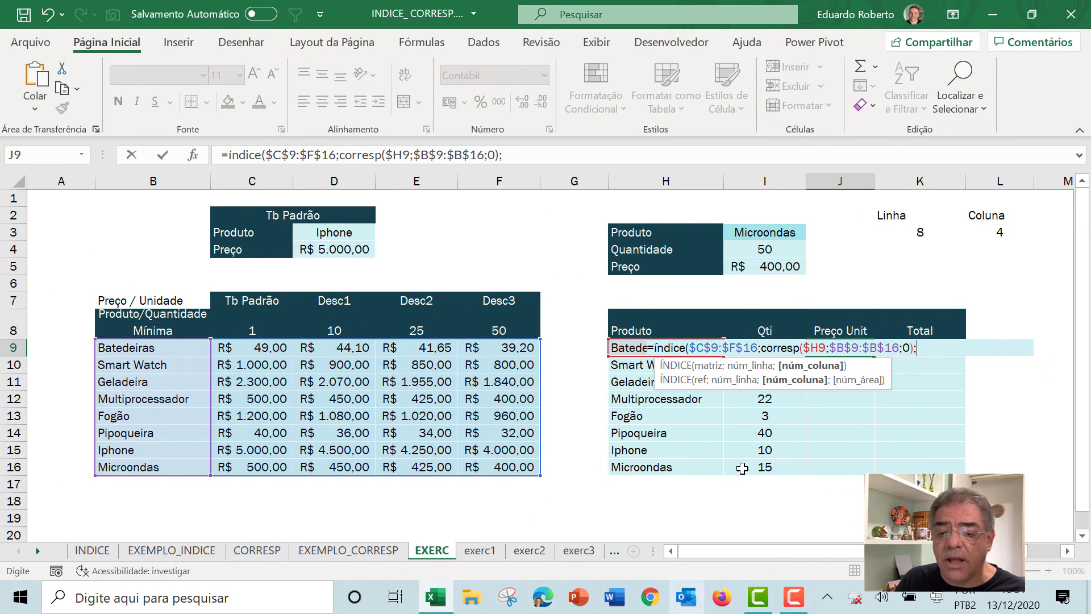
type("corres")
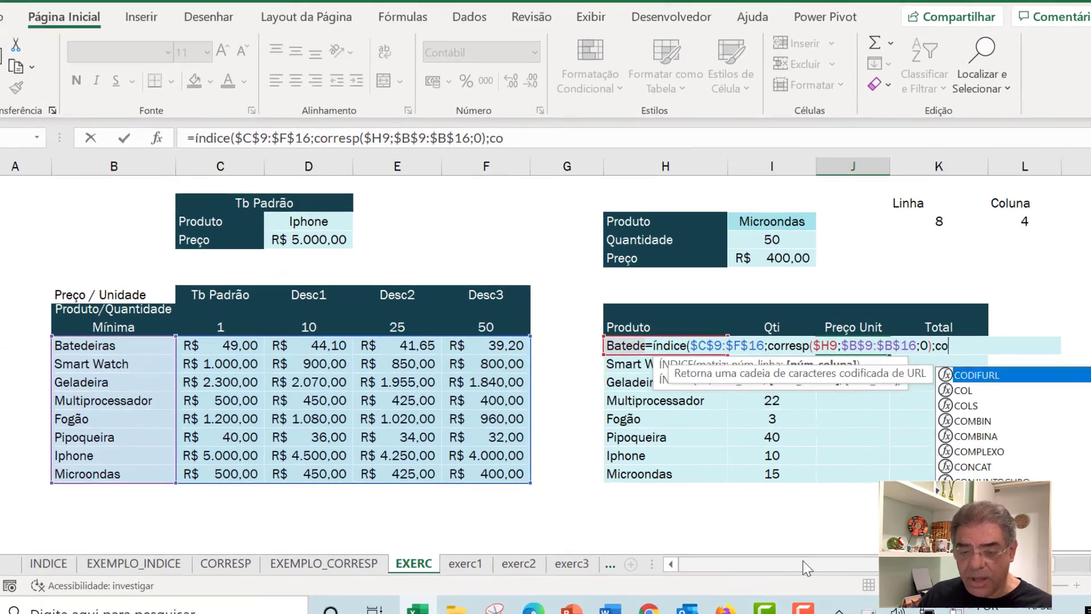
type("p(")
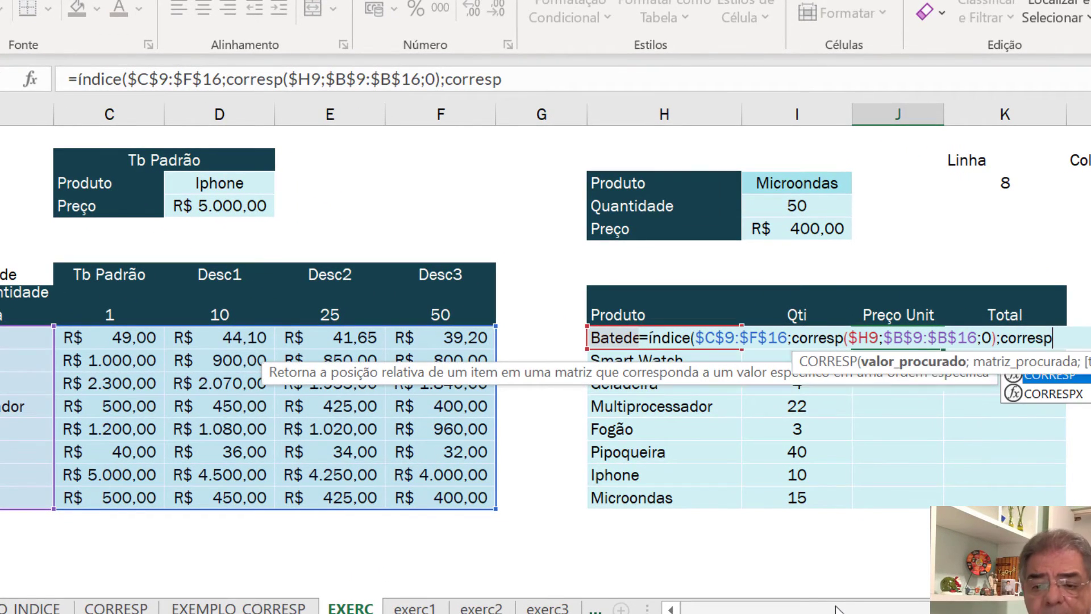
left_click(759, 362)
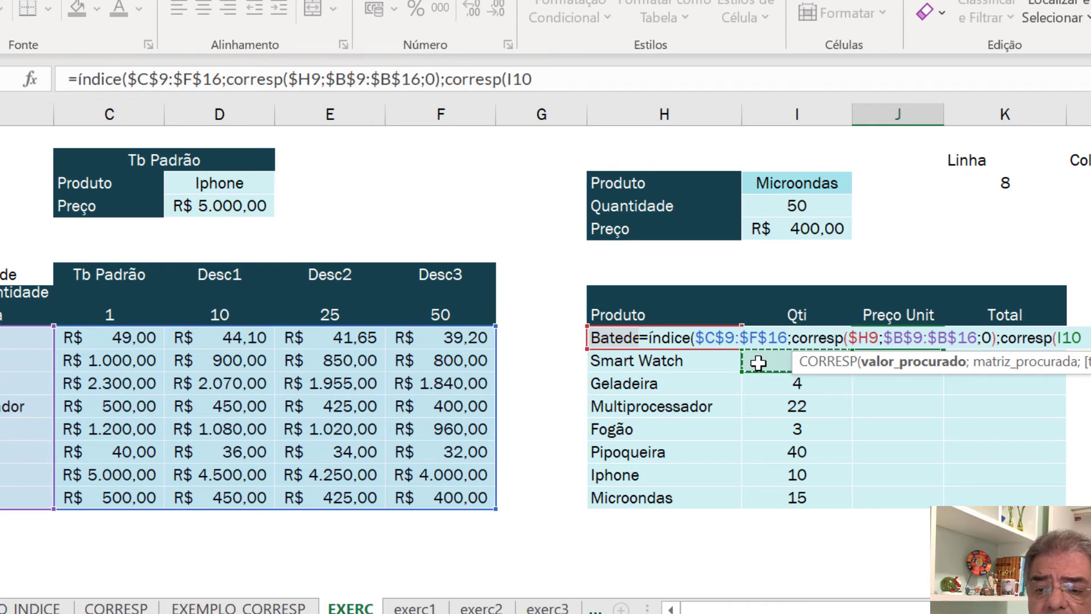
key("Up")
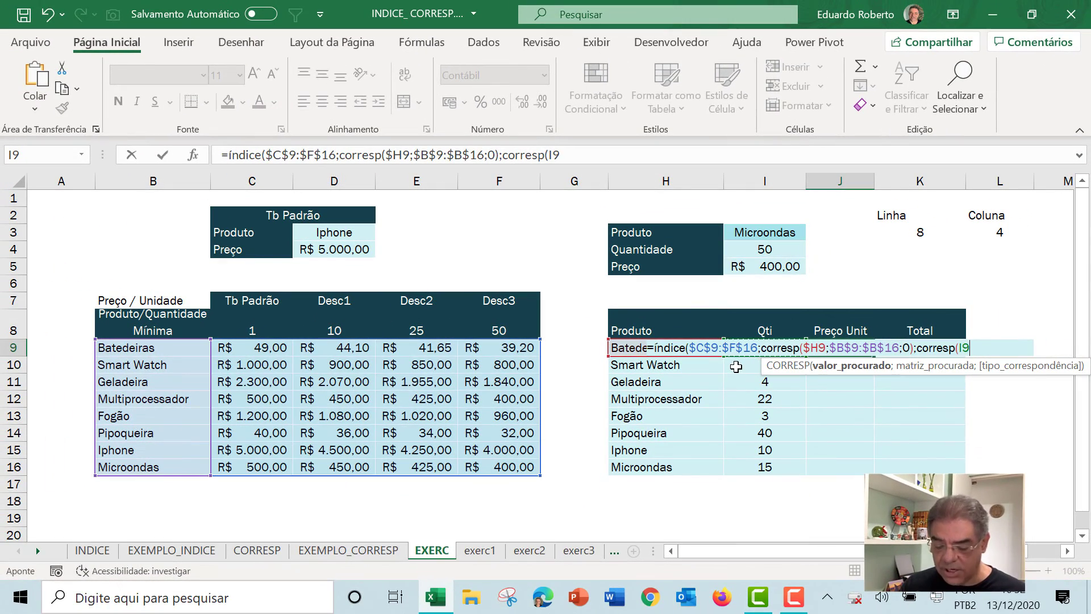
key("F4")
key("F4")
key("F4")
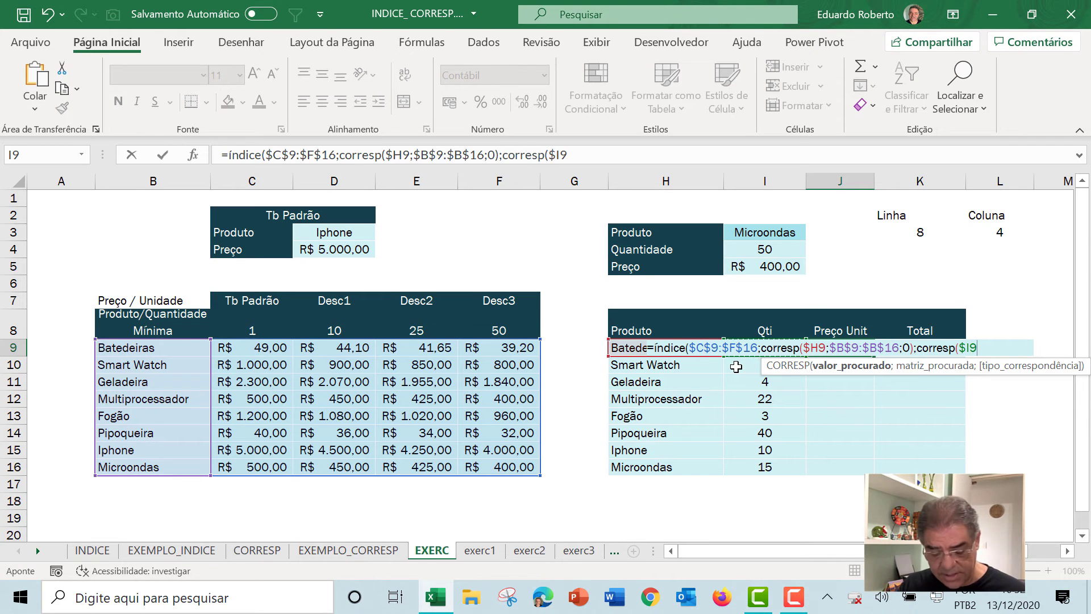
Complete the column CORRESP with the minimum quantities $C$8:$F$8 and match type 1, and enter the J9 formula
type(";")
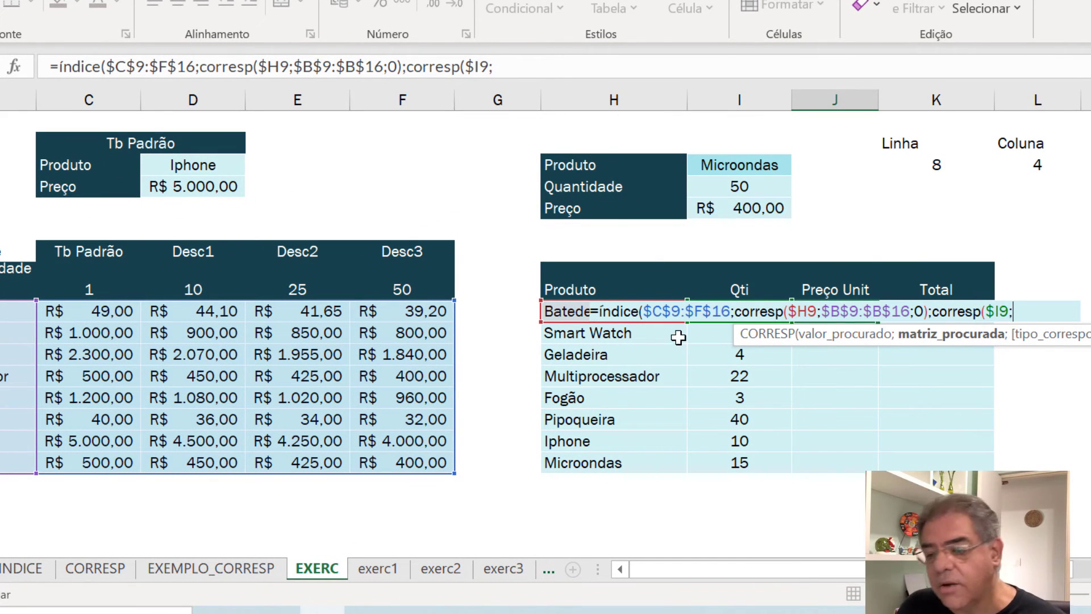
left_click_drag(90, 287, 409, 281)
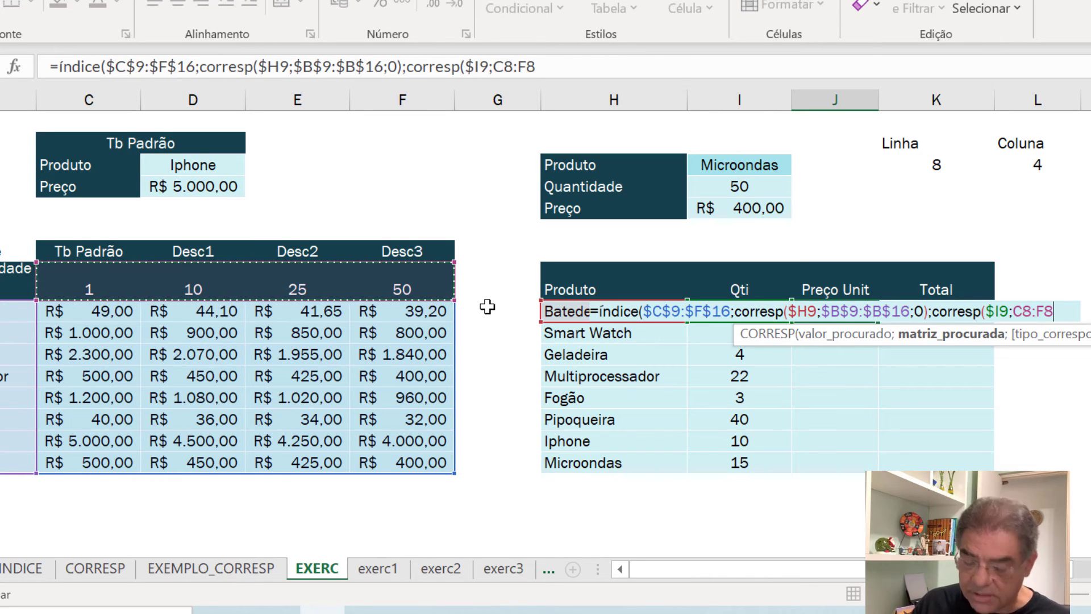
key("F4")
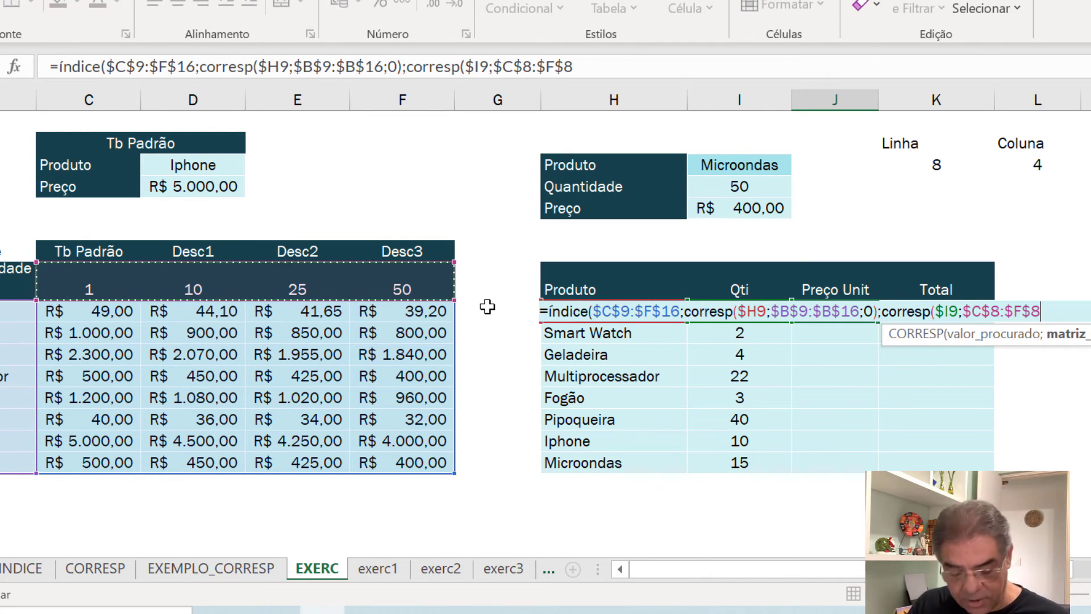
type(";")
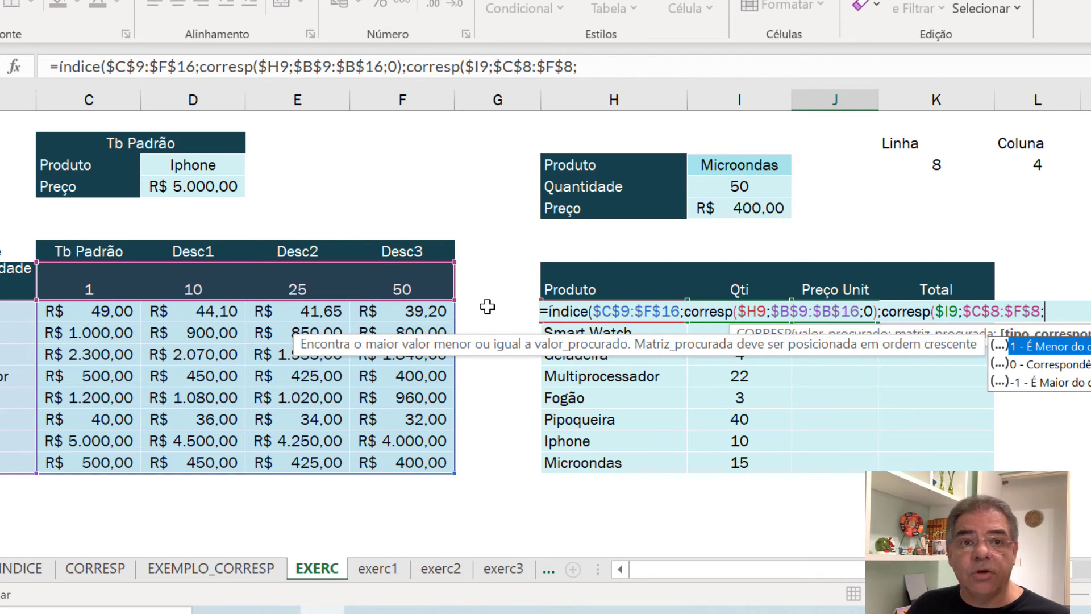
type("1")
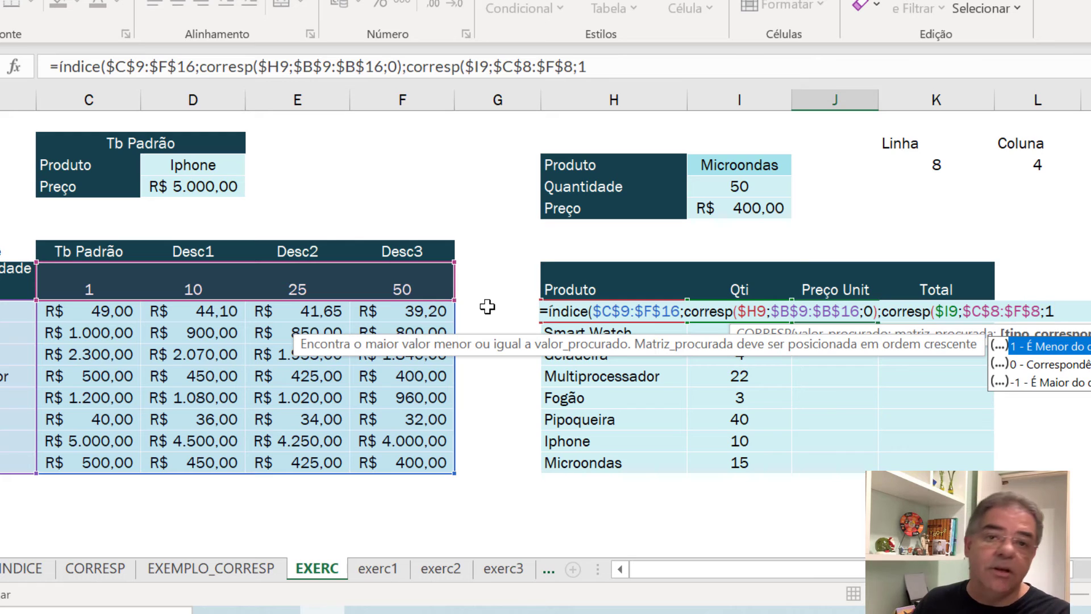
type(")")
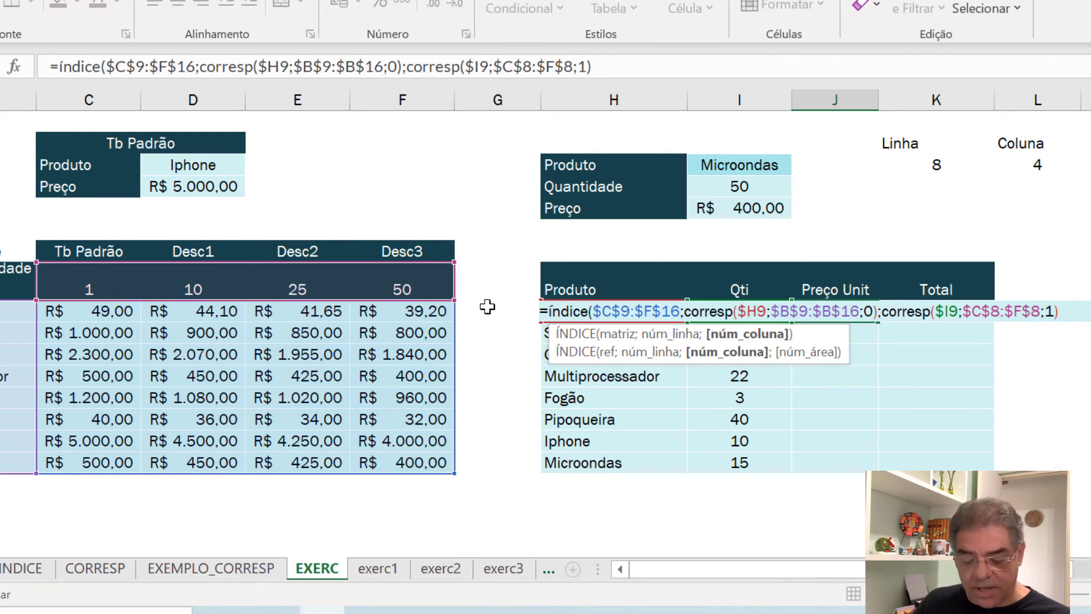
type(")")
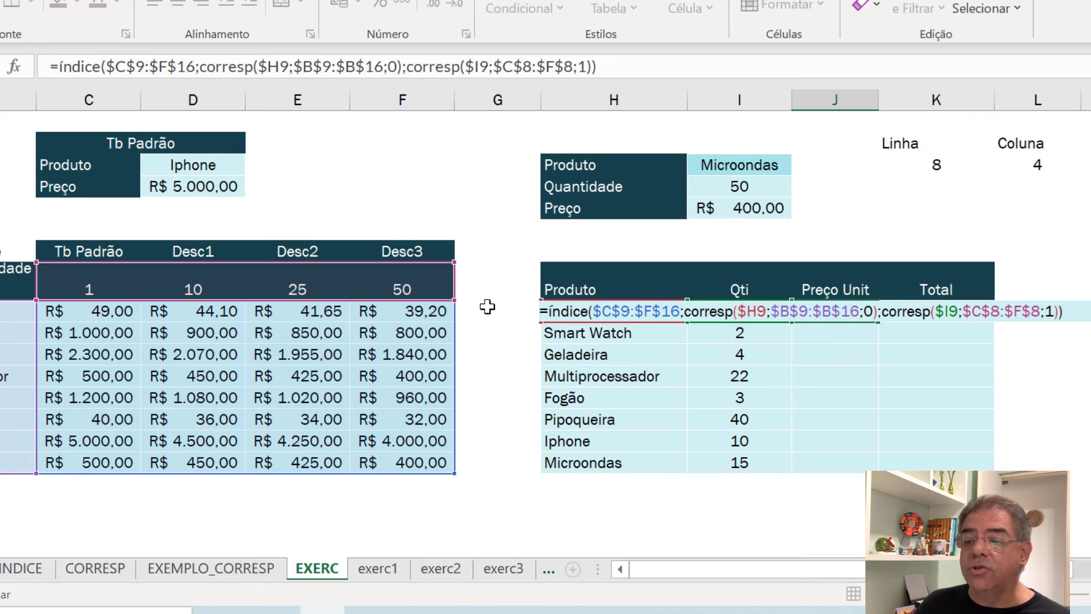
key("Return")
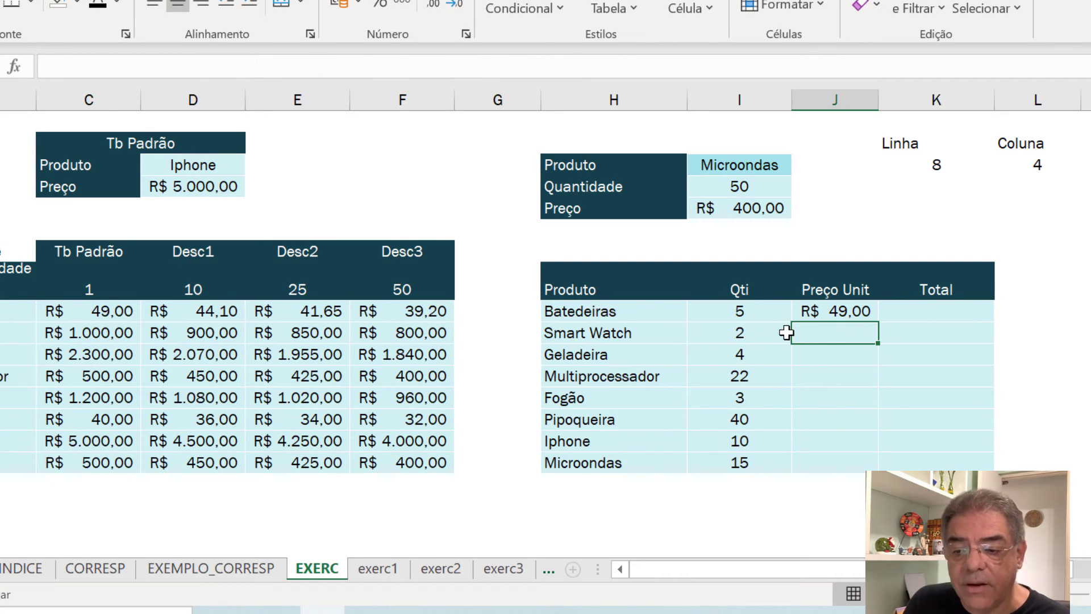
Check the Batedeiras unit price against the price table, and set its Qti in I9 to 10 to test the formula
left_click(643, 313)
left_click(753, 309)
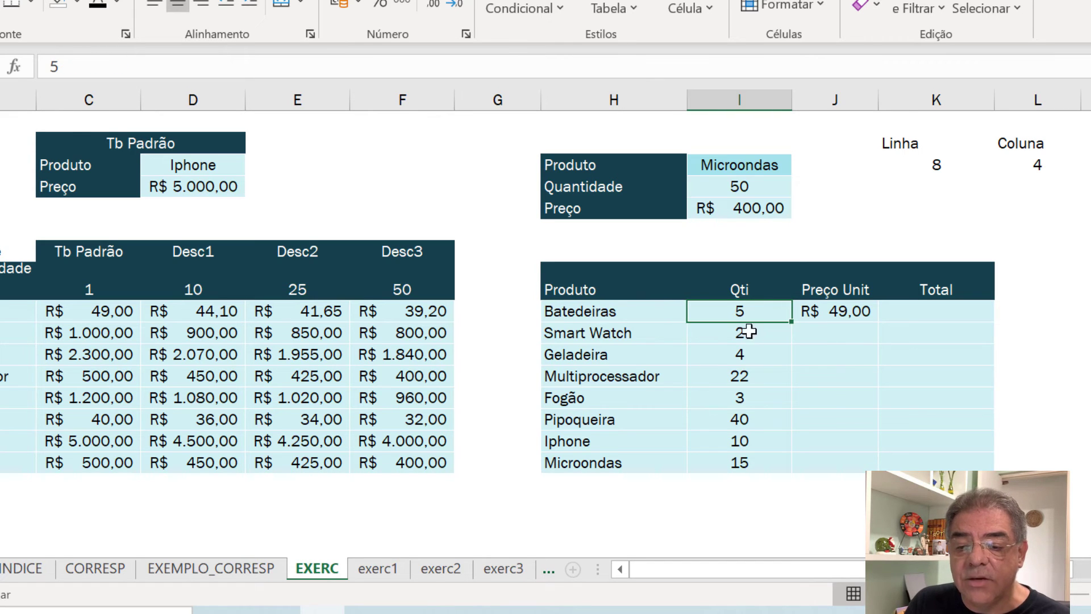
left_click(841, 311)
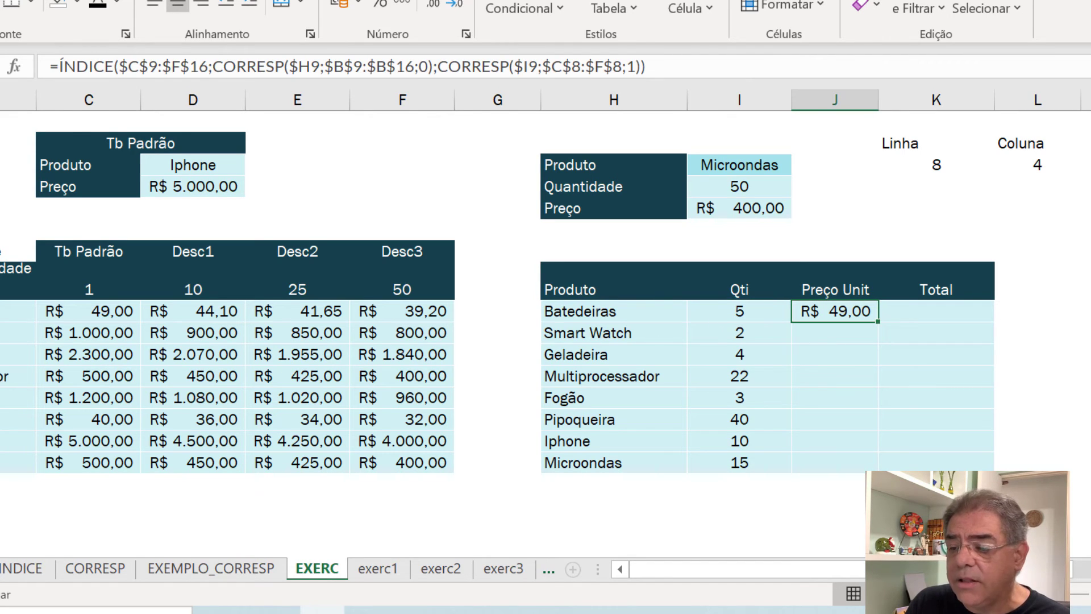
left_click(103, 313)
left_click(718, 310)
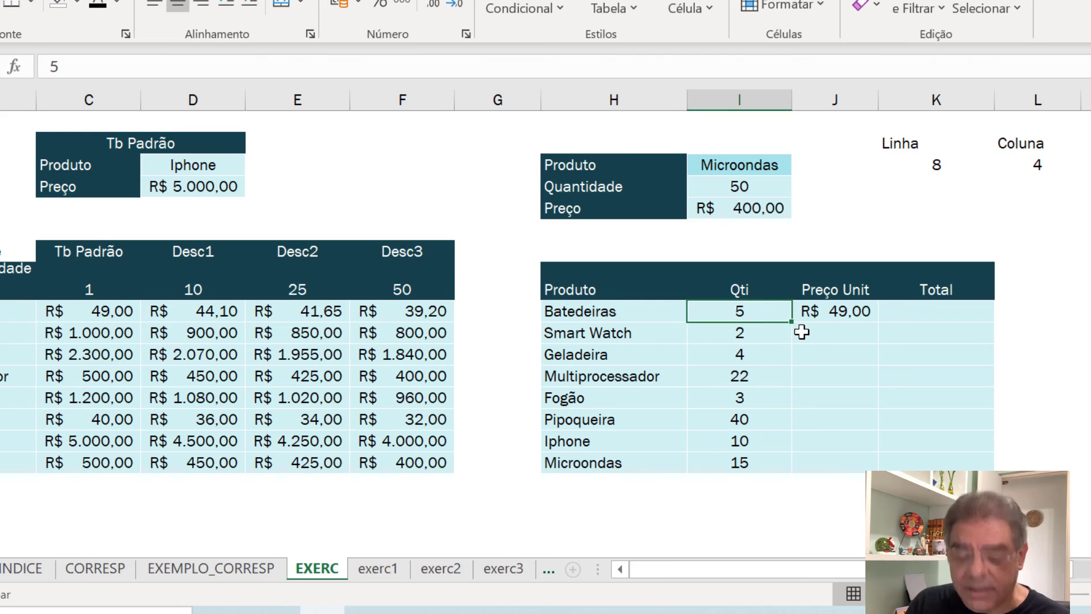
type("10")
key("Return")
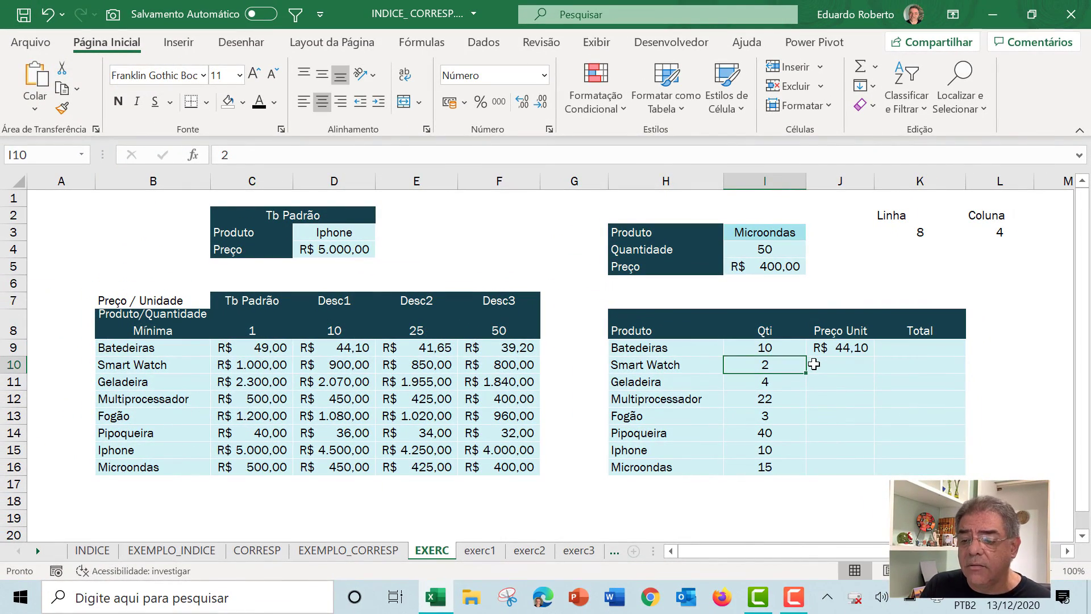
Test the Batedeiras unit price formula by setting the Qti in I9 to 26, 49 and 51
key("Up")
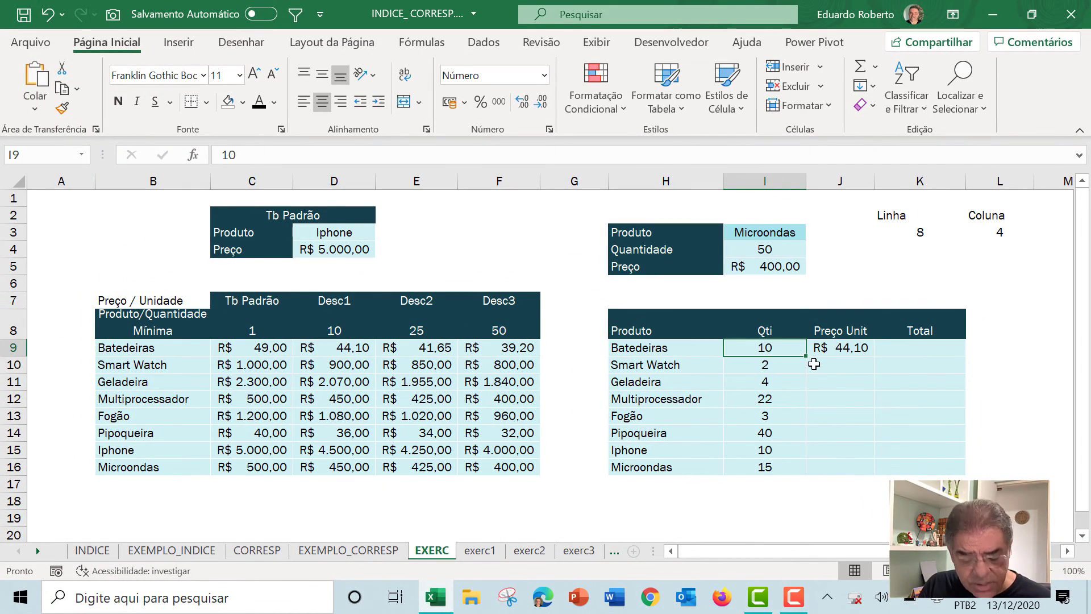
type("26")
key("Return")
key("Up")
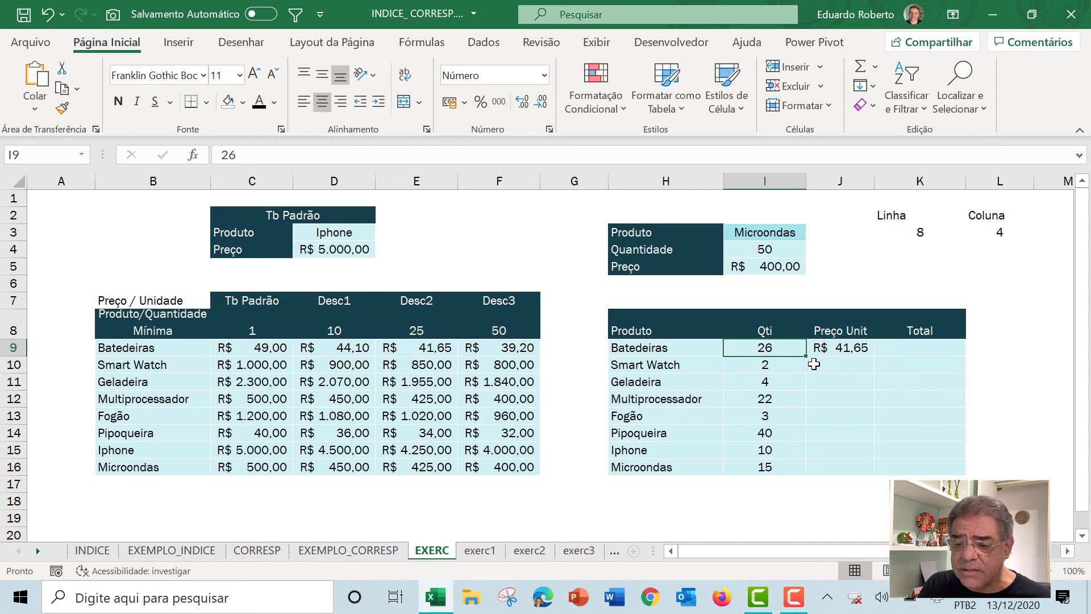
type("49")
key("Return")
key("Up")
type("51")
key("Return")
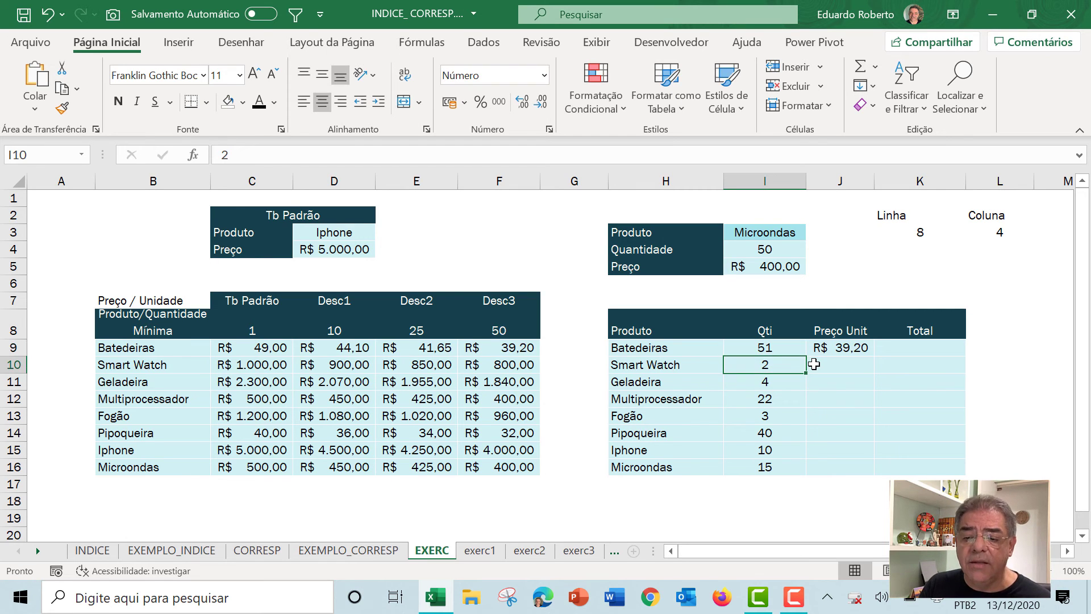
key("Up")
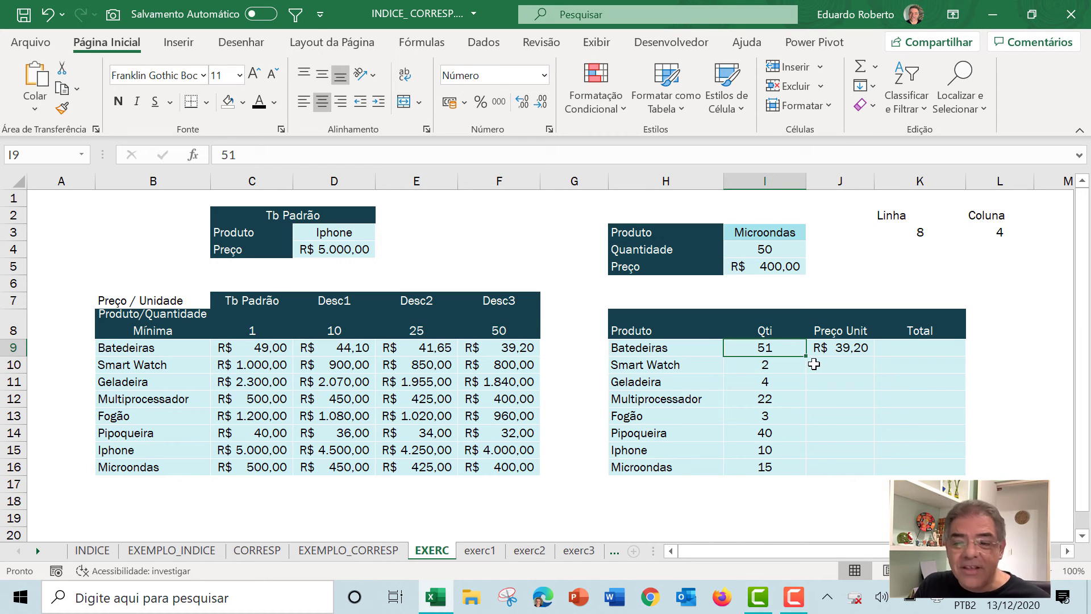
Enter the Batedeiras Total in K9 as the unit price in J9 multiplied by the quantity in I9
key("Right")
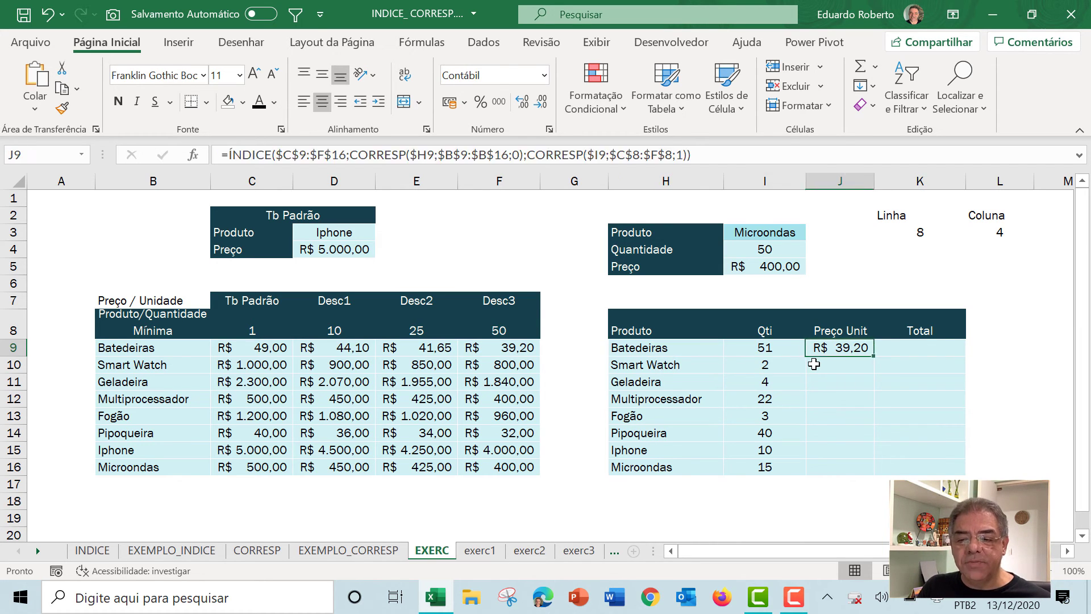
key("Right")
type("=")
key("Left")
type("*")
key("Left")
key("Left")
key("Return")
Set the Batedeiras Qti in I9 to 5
key("Left")
key("Left")
key("Up")
type("5")
key("Return")
key("Up")
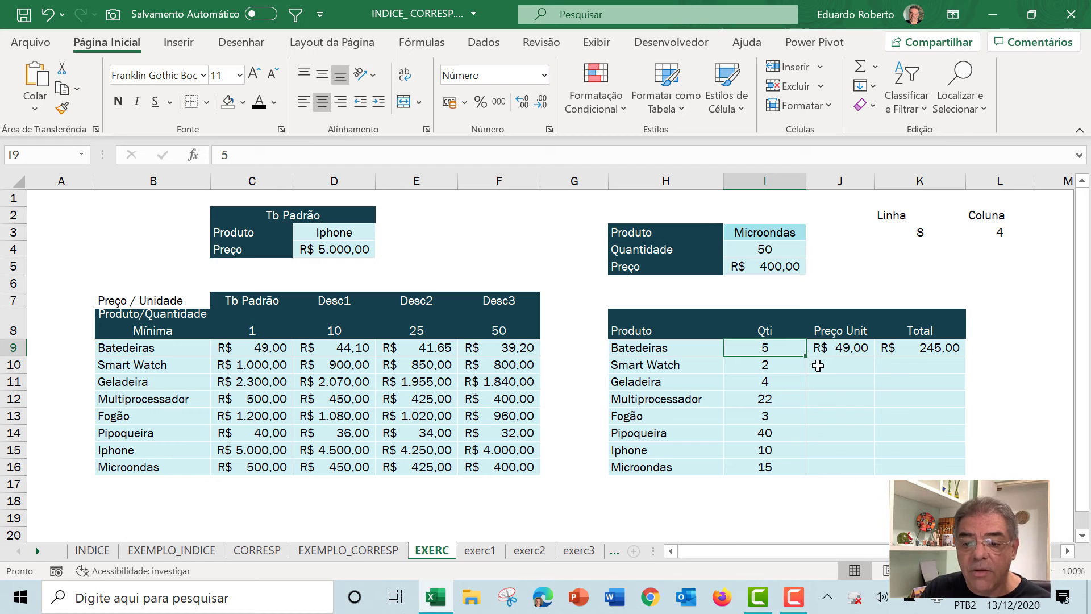
Fill the Preço Unit and Total formulas from J9:K9 down to row 16, and widen column J to fit the prices
left_click_drag(855, 347, 913, 347)
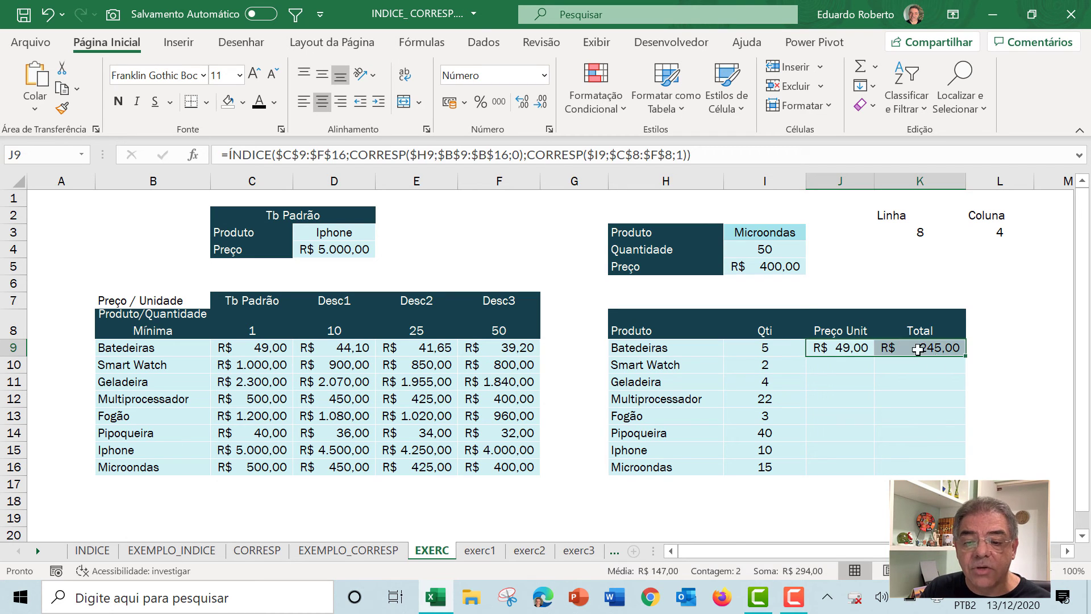
double_click(967, 348)
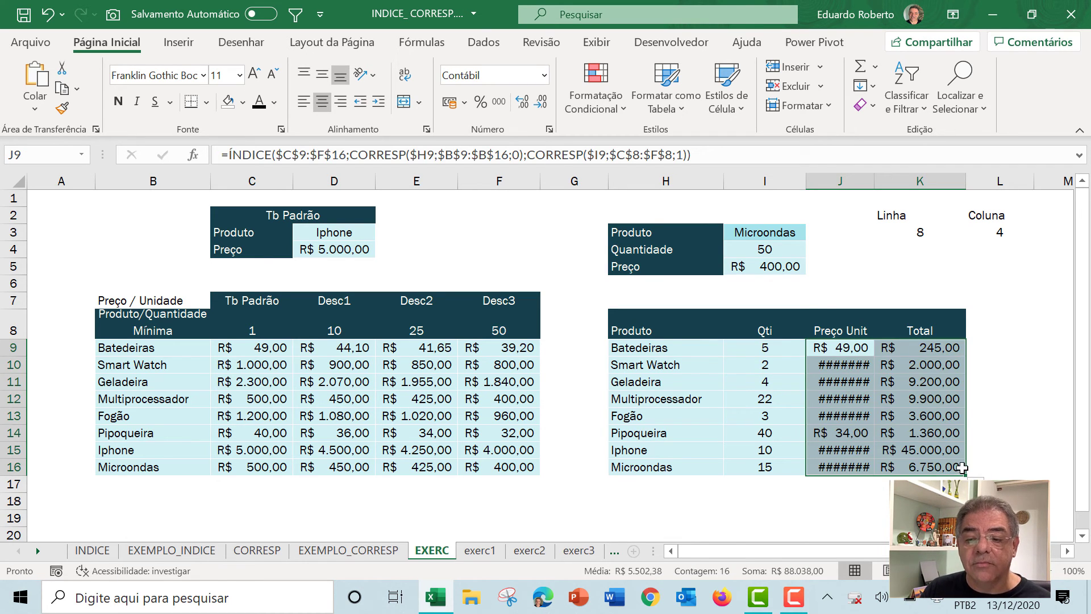
left_click_drag(874, 181, 889, 181)
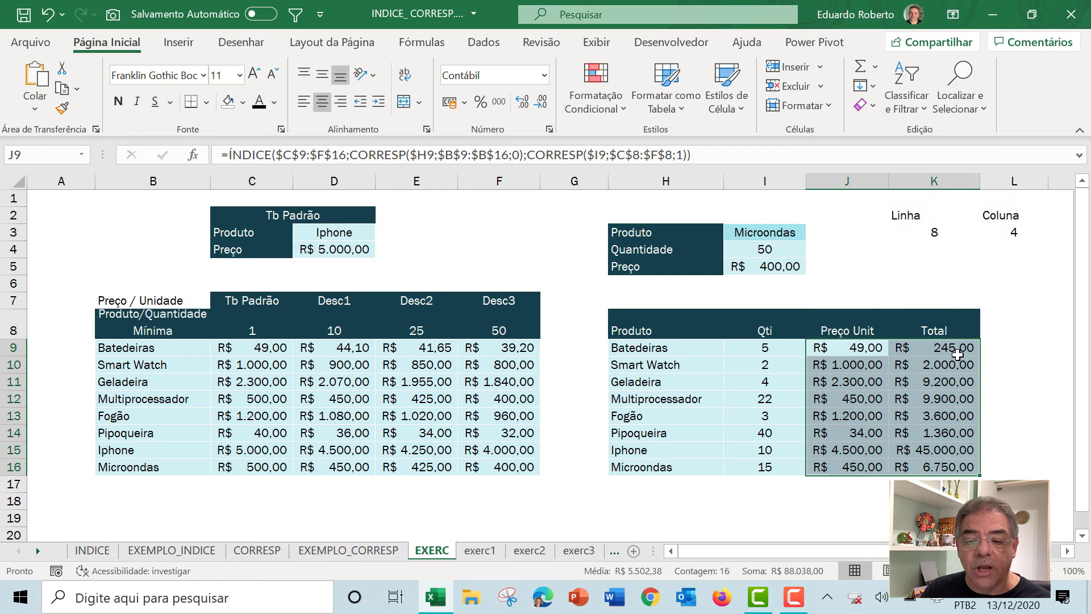
left_click(839, 494)
left_click(1010, 446)
left_click(867, 498)
Compare the Smart Watch unit price in J10 with its Tb Padrão price in the price table
left_click(776, 397)
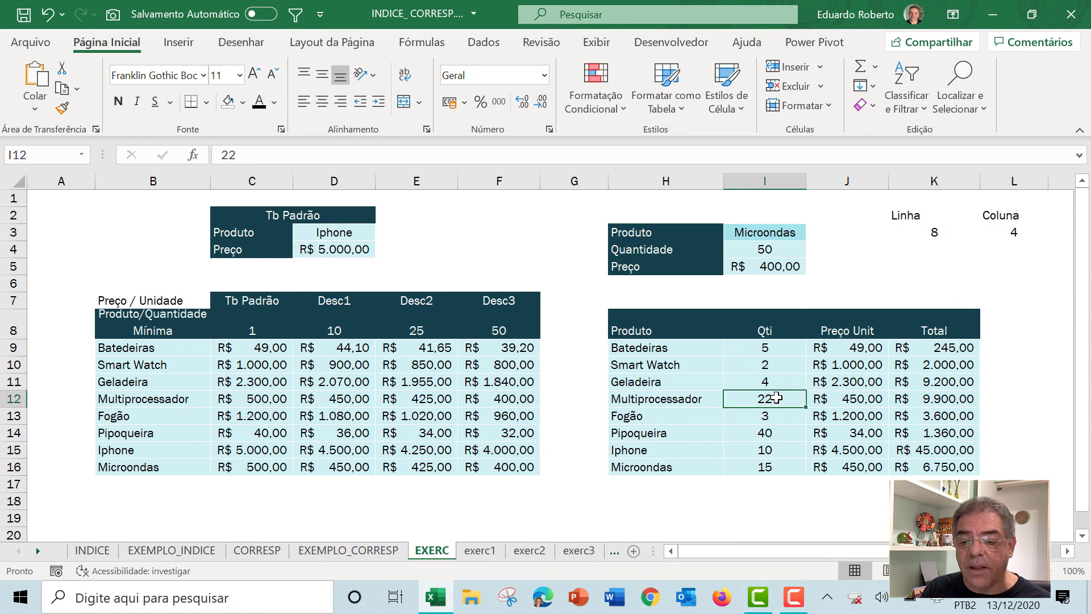
key("Up")
key("Up")
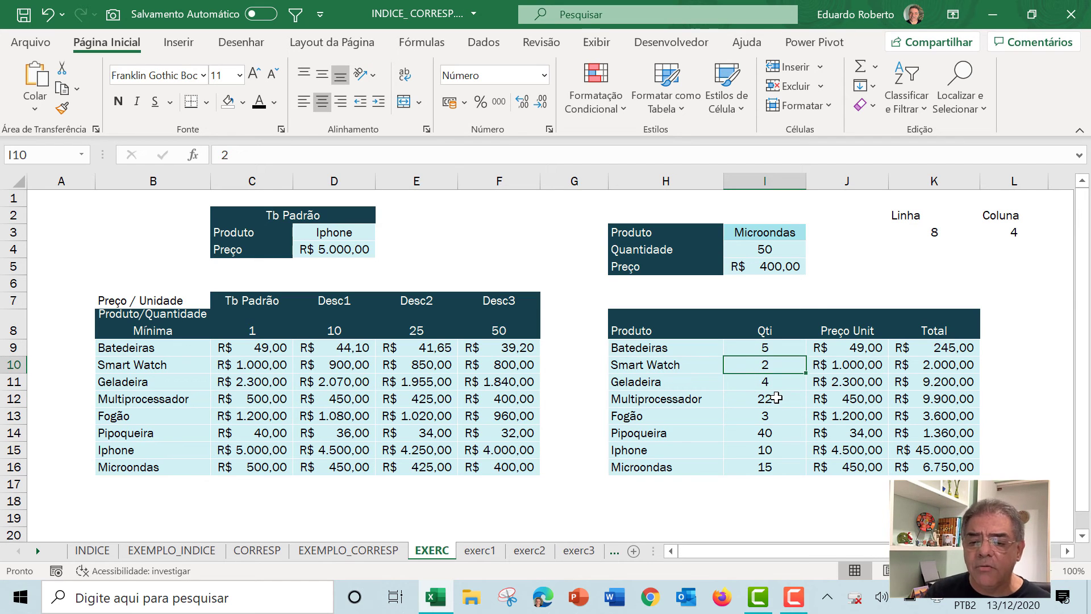
key("Right")
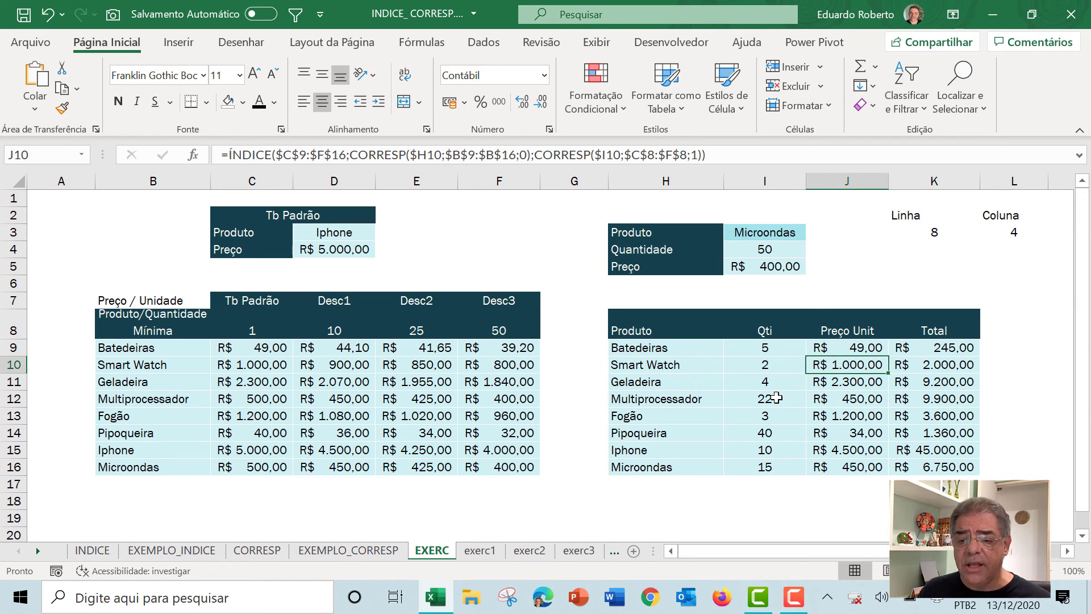
key("Left")
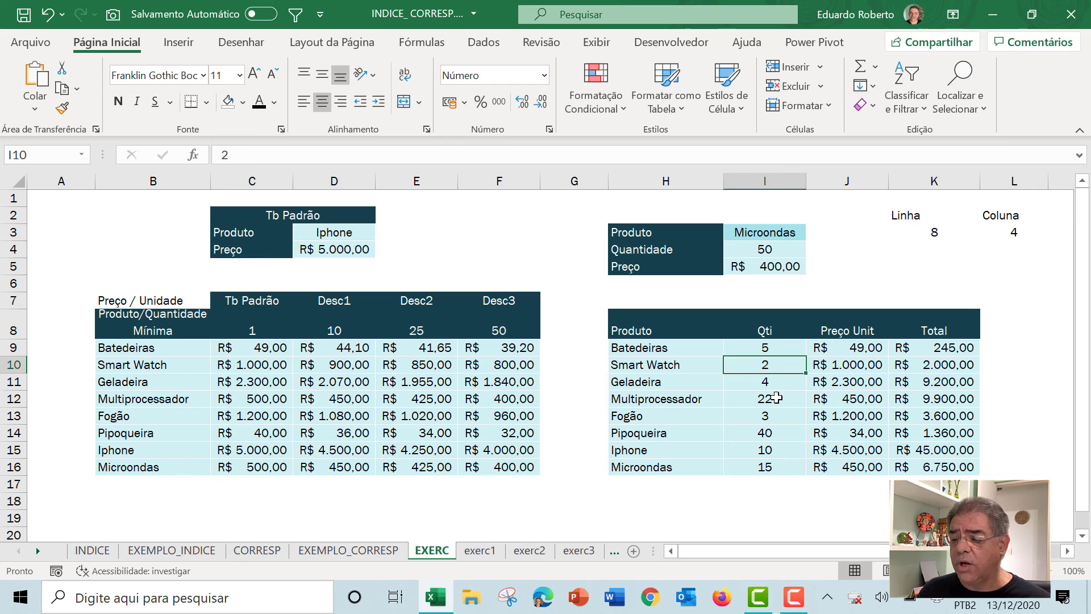
key("Left")
key("Left")
key("Left")
key("Left")
key("Left")
key("Left")
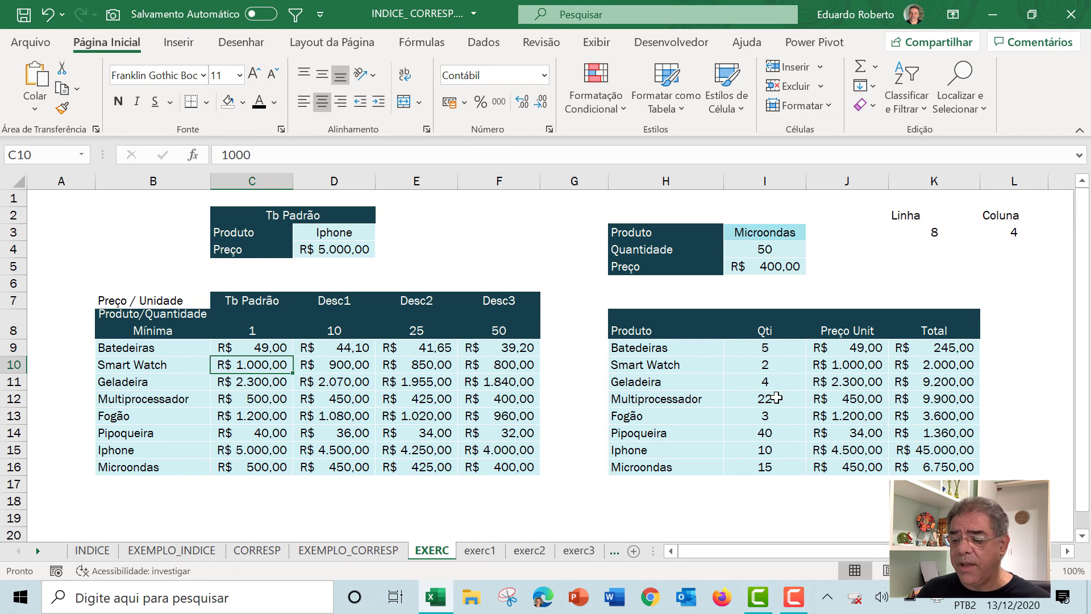
key("Right")
key("Right")
key("Right")
key("Right")
key("Right")
key("Right")
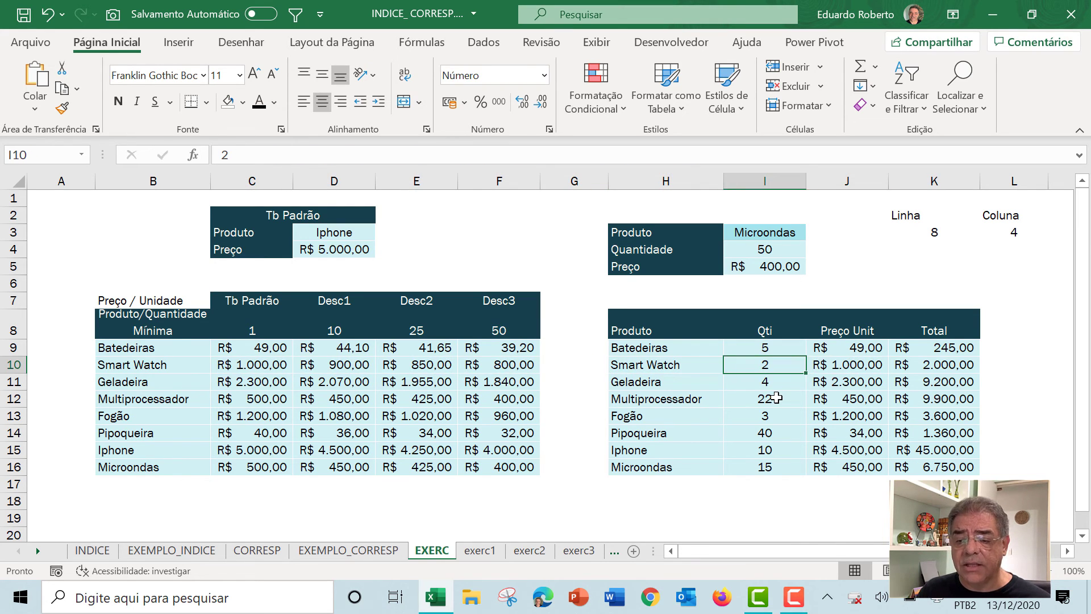
Test the Smart Watch price with a Qti of 10 in I10, and return the quantity to 2
type("10")
key("Return")
key("Up")
type("2")
key("Return")
Compare the Pipoqueira unit price with the price table's Desc2 column for its quantity
key("Right")
key("Down")
key("Down")
key("Down")
key("Down")
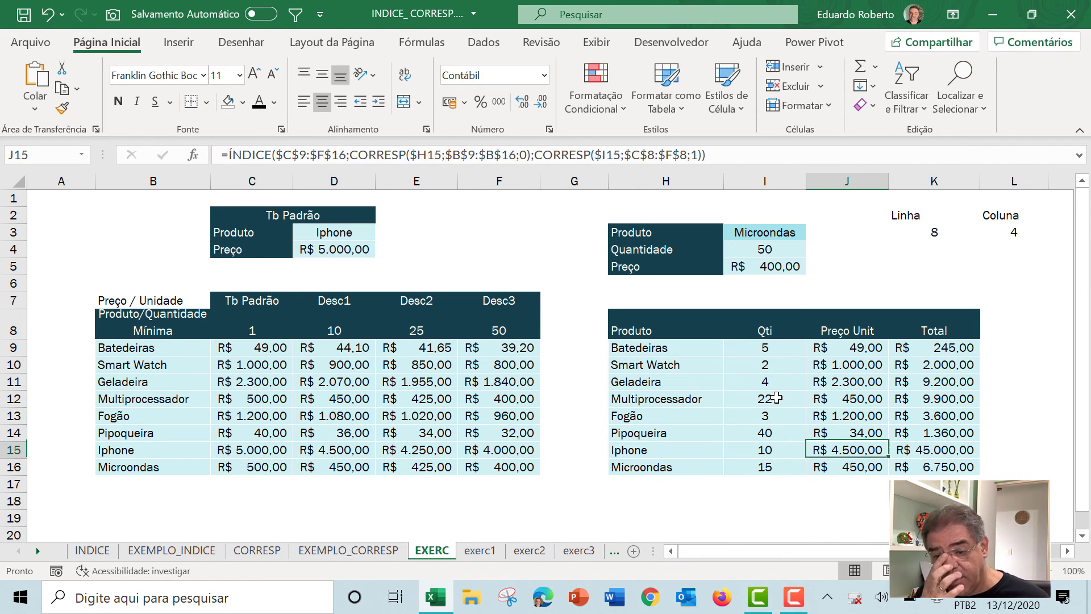
key("Left")
key("Left")
key("Up")
key("Right")
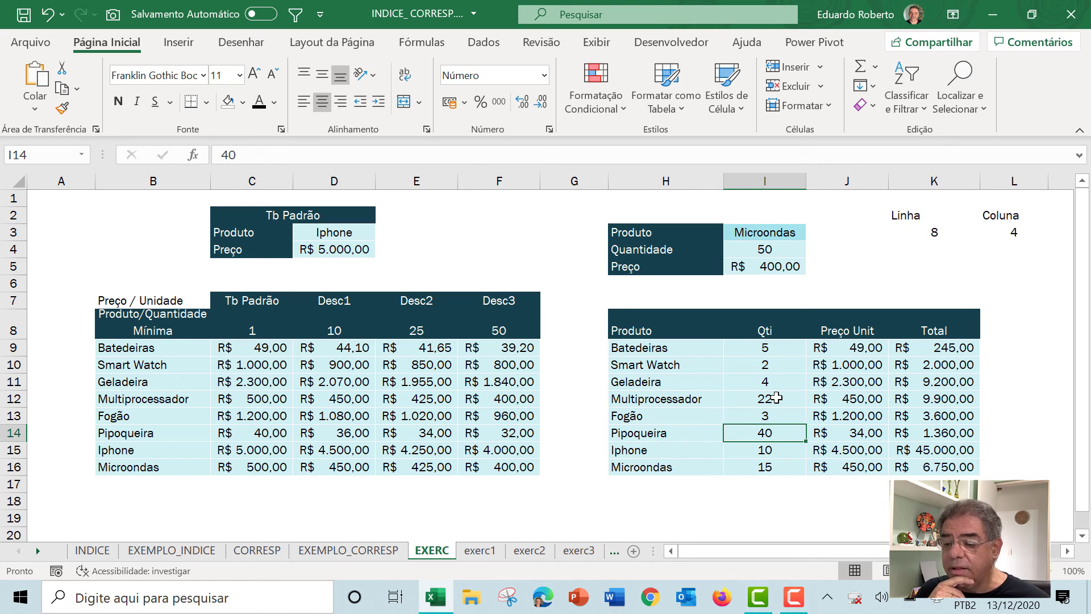
key("Left")
key("Left")
key("Left")
key("Left")
key("Left")
key("Right")
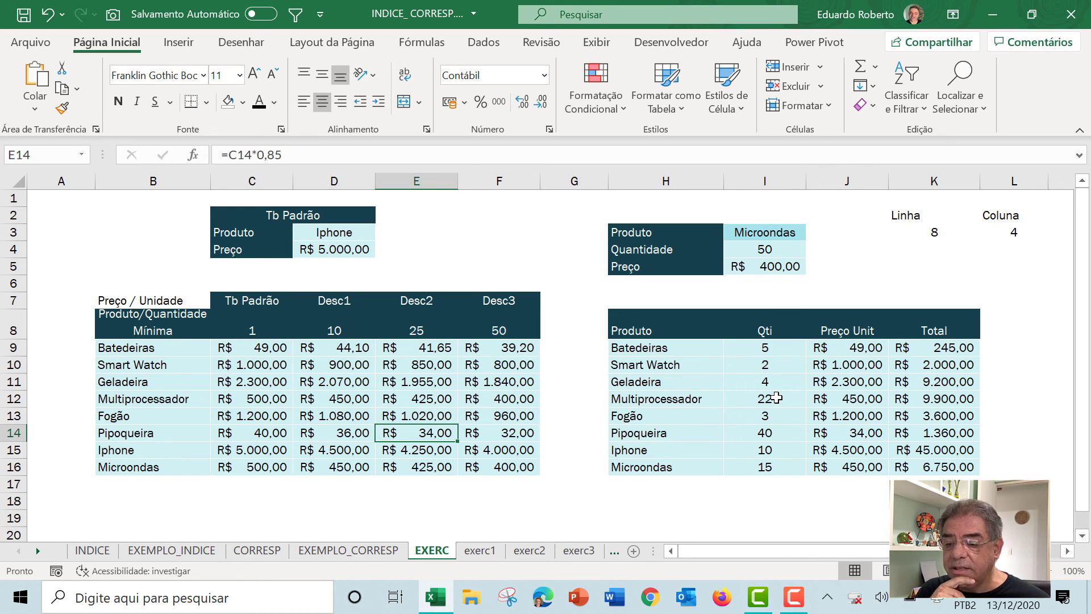
key("Right")
key("Left")
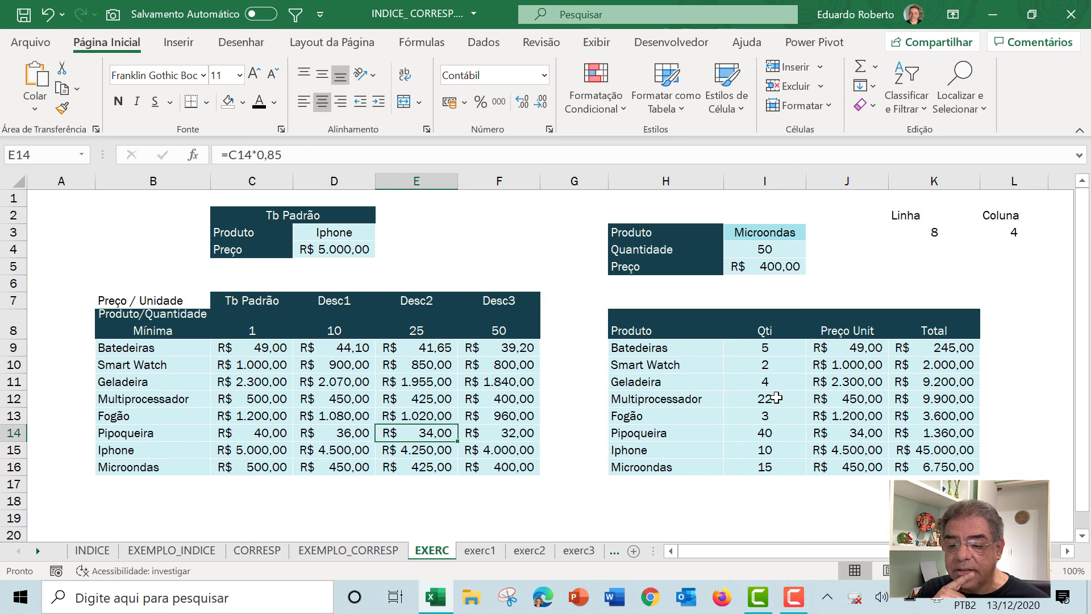
key("Right")
key("Right")
key("Right")
key("Right")
key("Right")
key("Right")
key("Left")
key("Left")
key("Left")
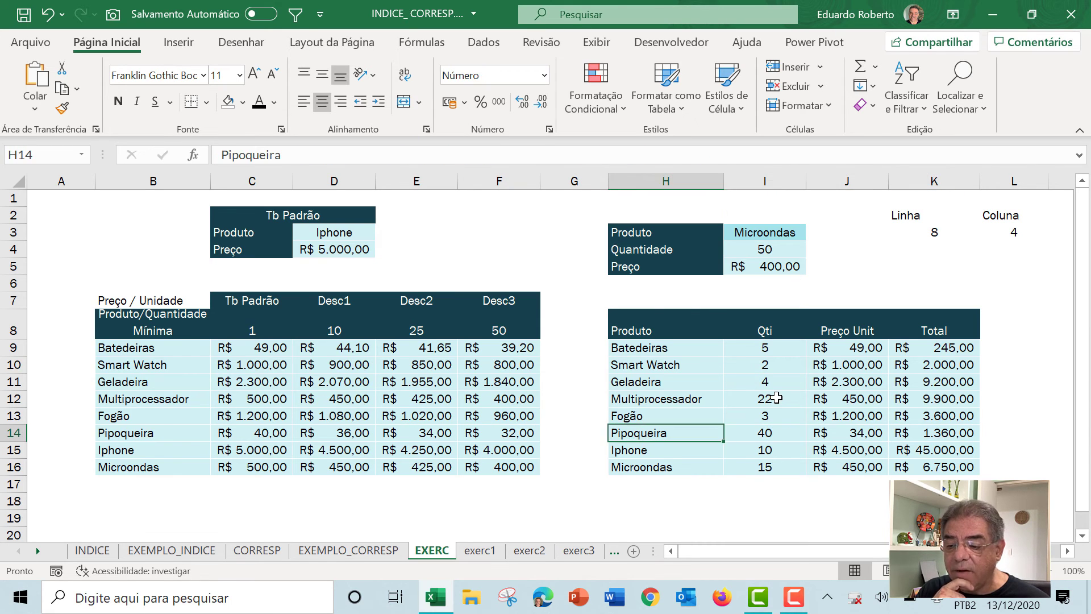
key("Right")
key("Down")
key("Down")
key("Down")
key("Up")
key("Up")
key("Right")
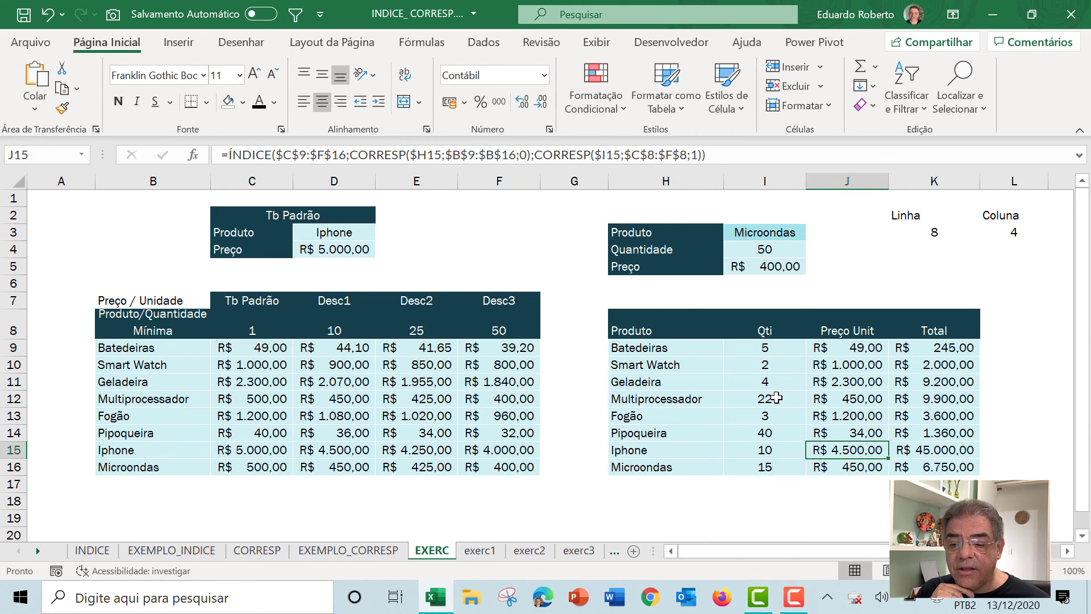
key("Left")
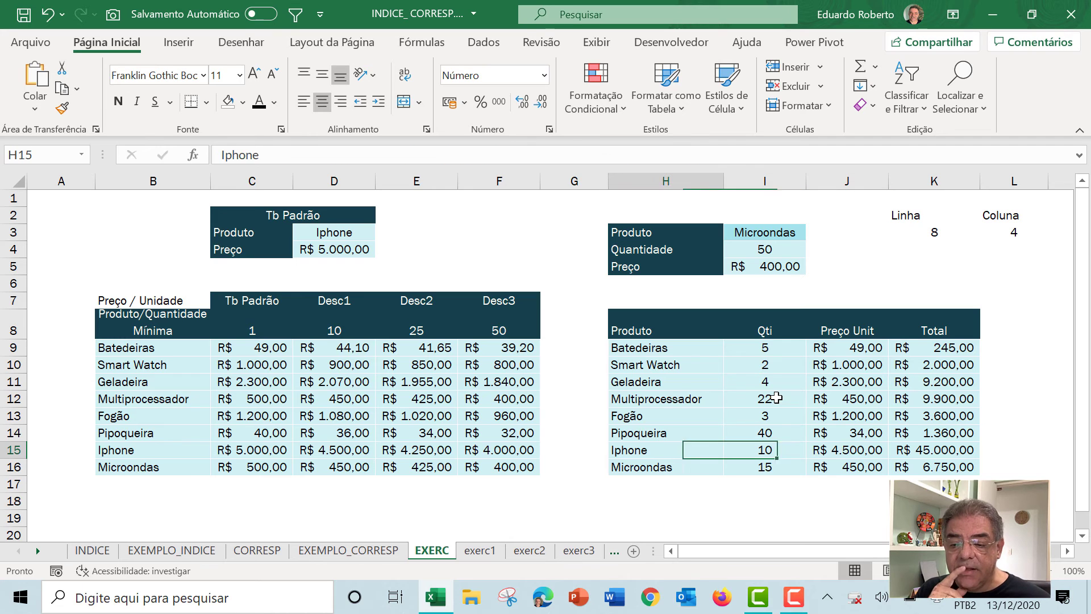
key("Up")
key("Up")
key("Left")
key("Up")
key("Up")
key("Up")
key("Up")
key("Up")
key("Down")
key("Down")
key("Down")
key("Down")
key("Down")
key("Down")
key("Down")
key("Down")
key("Up")
key("Up")
key("Left")
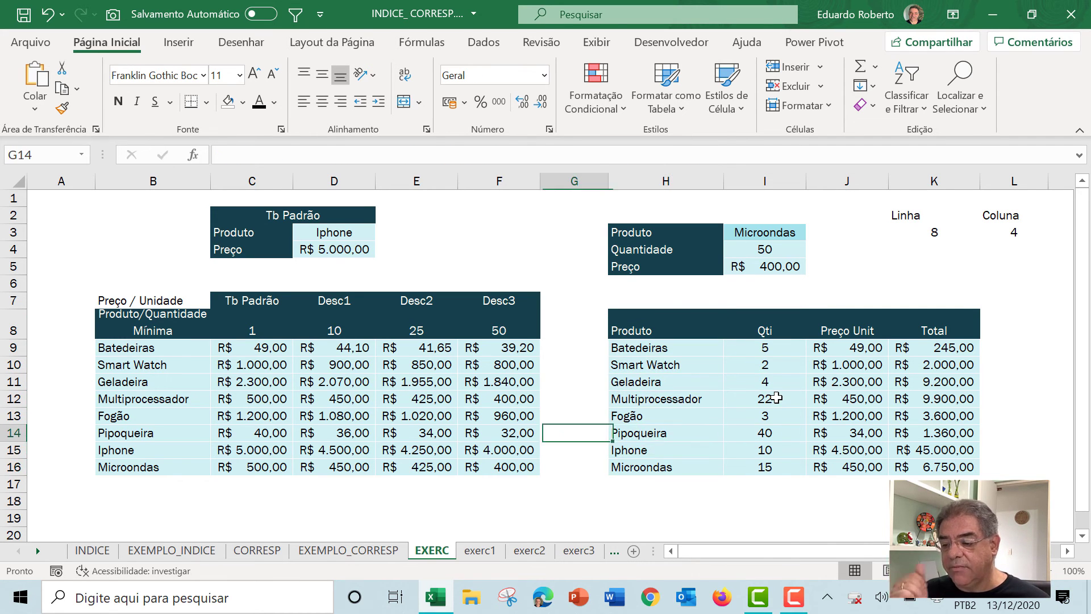
key("Left")
key("Left")
key("Left")
key("Left")
key("Right")
key("Right")
key("Right")
key("Right")
key("Up")
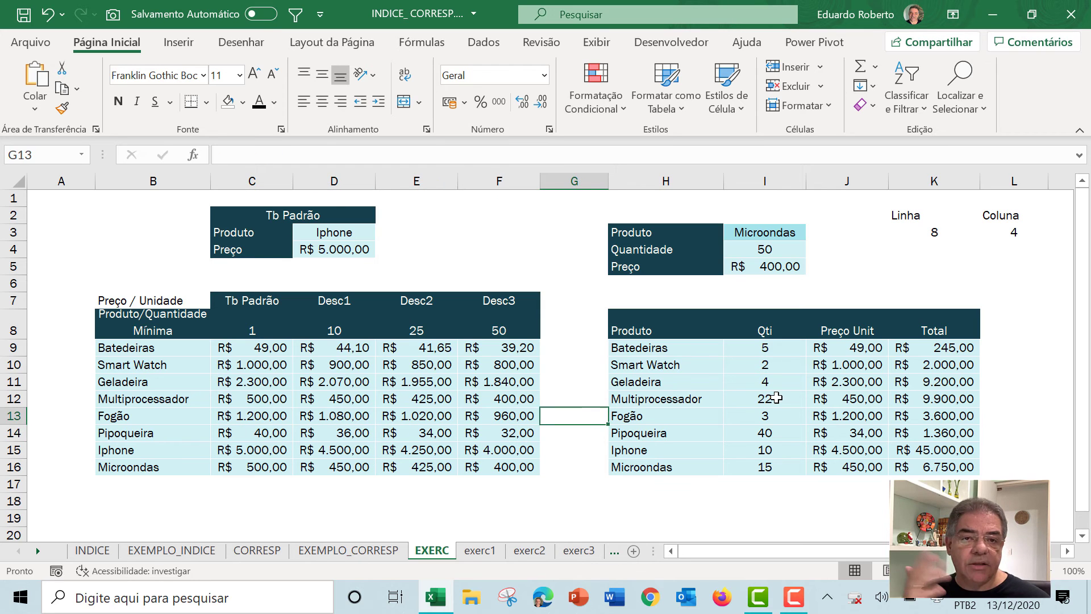
Replace the product Fogão in H13 with Batedeiras to test the lookup with a different product
key("Right")
key("Right")
key("Up")
key("Left")
key("Left")
key("Right")
key("Down")
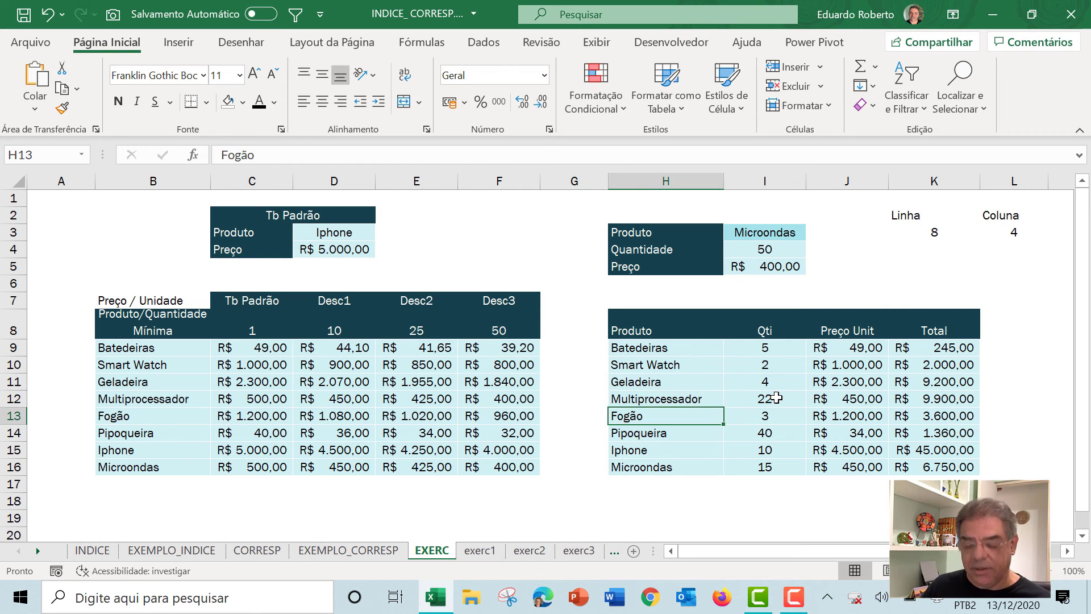
type("V")
key("BackSpace")
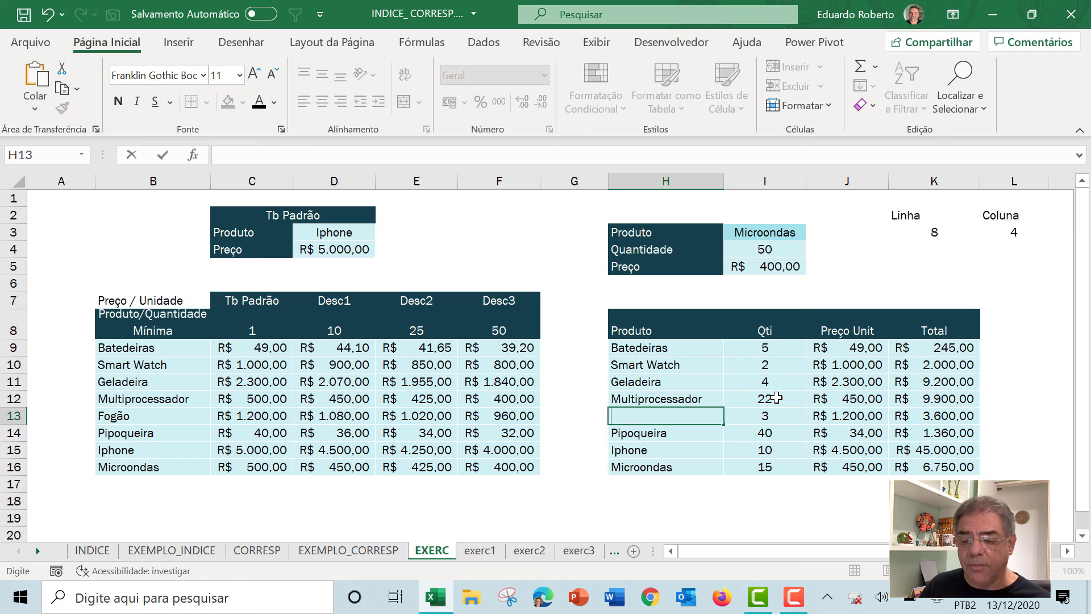
type("Batedeiras")
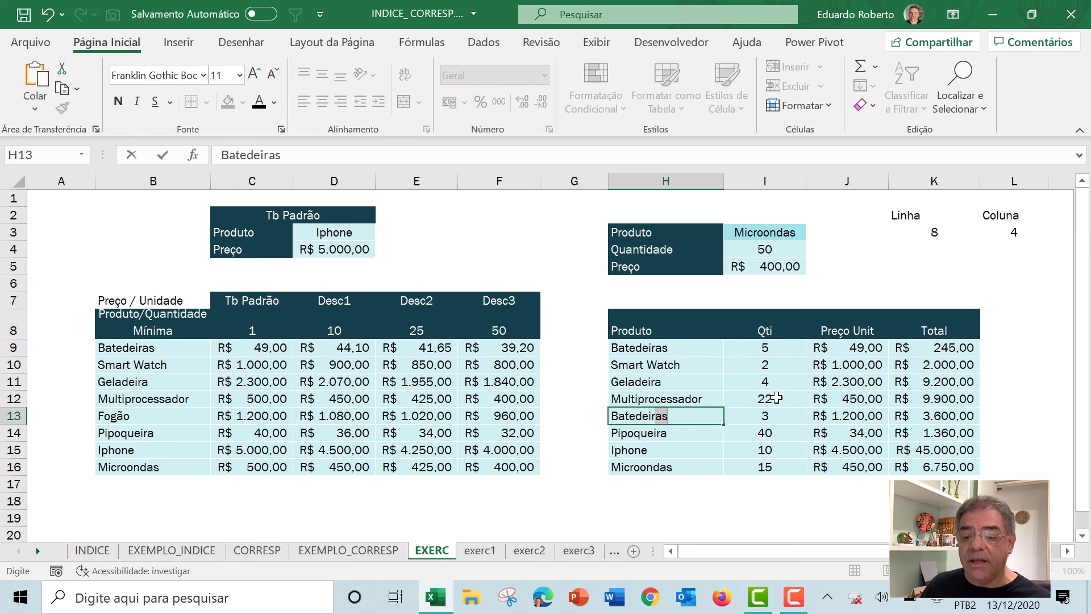
key("Return")
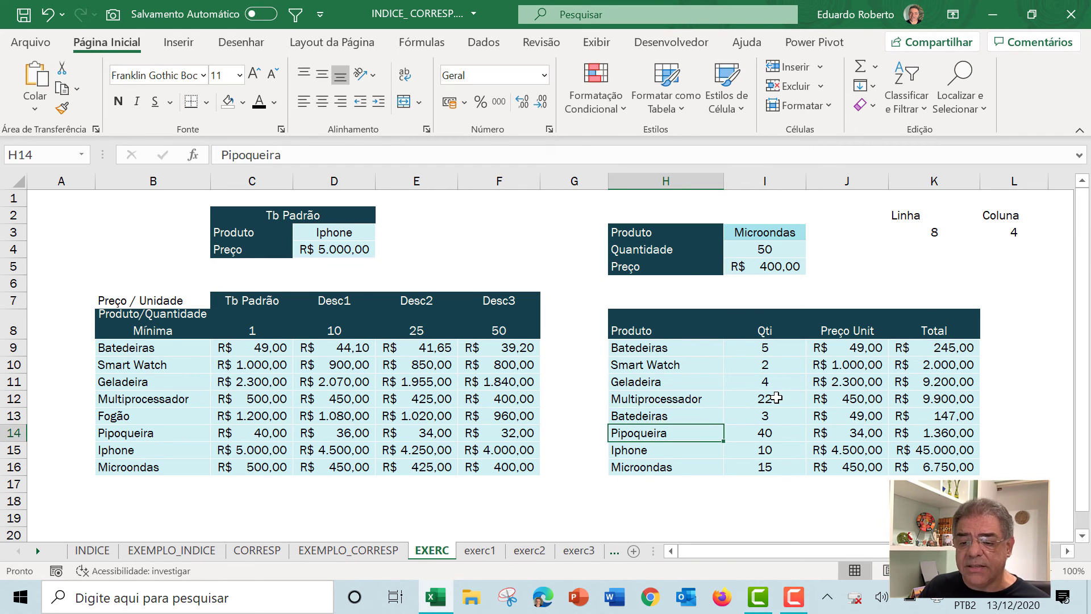
Check the recalculated unit price and total in row 13, and undo the product change in H13
key("Up")
key("Right")
key("Right")
key("Right")
key("Left")
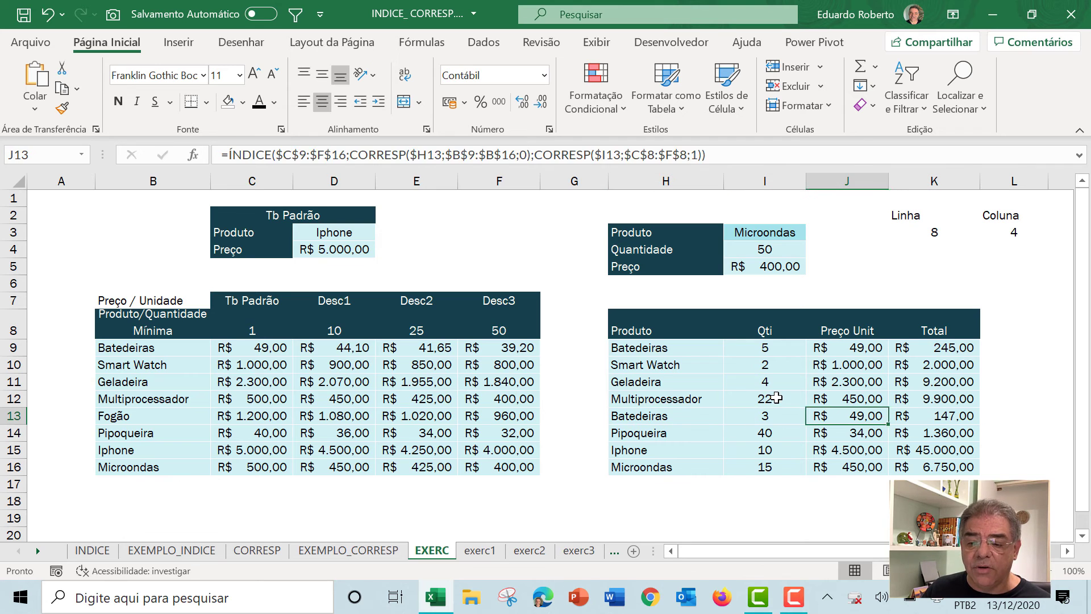
key("Left")
key("Left")
key("ctrl+z")
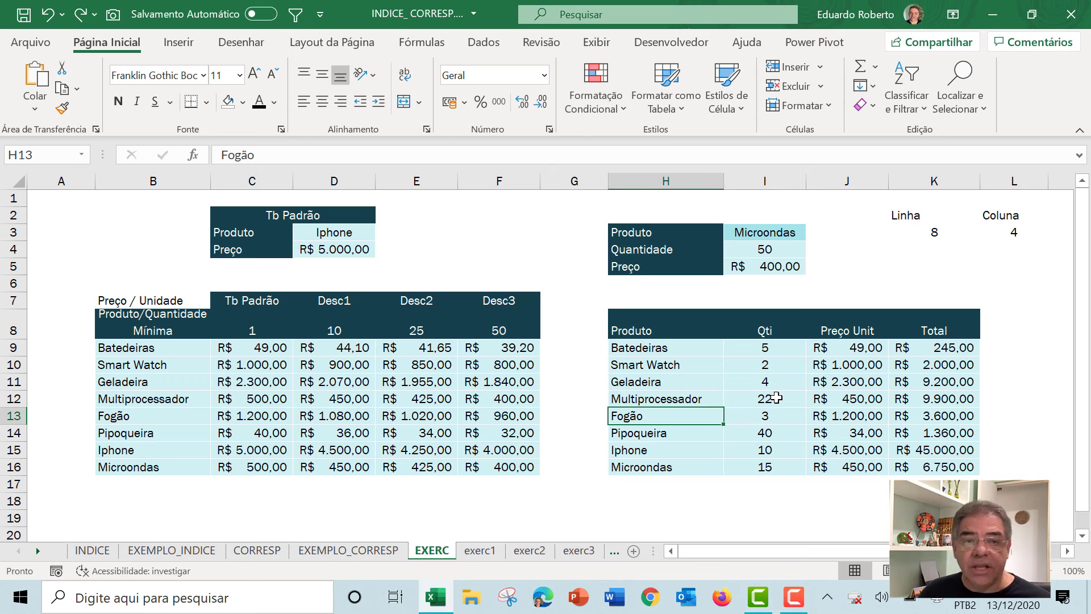
Look through the exercise sheets exerc1, exerc2 and exerc3, and bring the remaining sheets of the workbook into reach
left_click(480, 551)
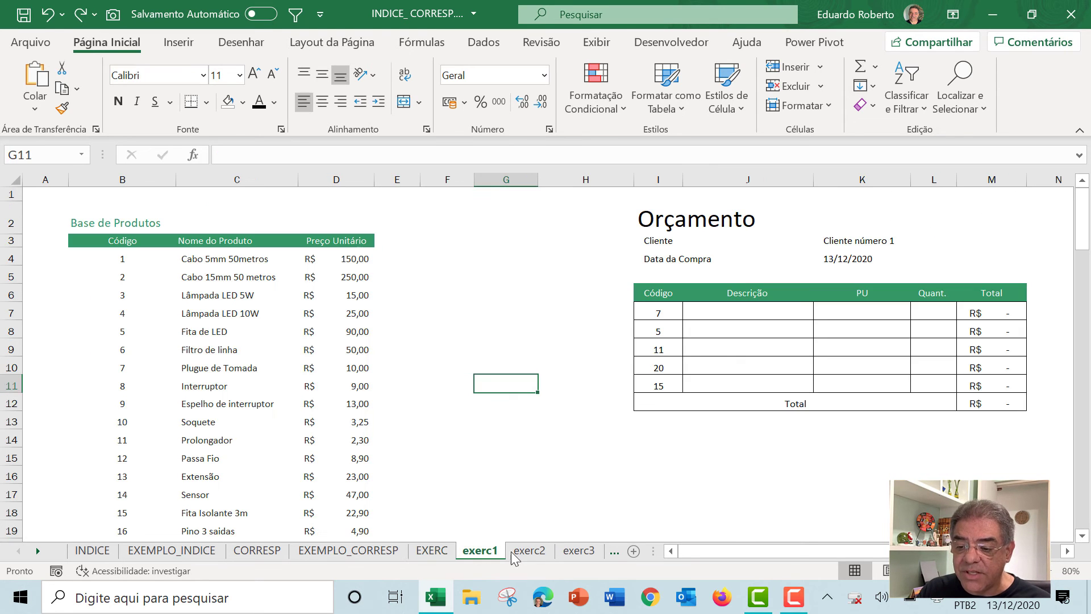
left_click(530, 550)
left_click(578, 551)
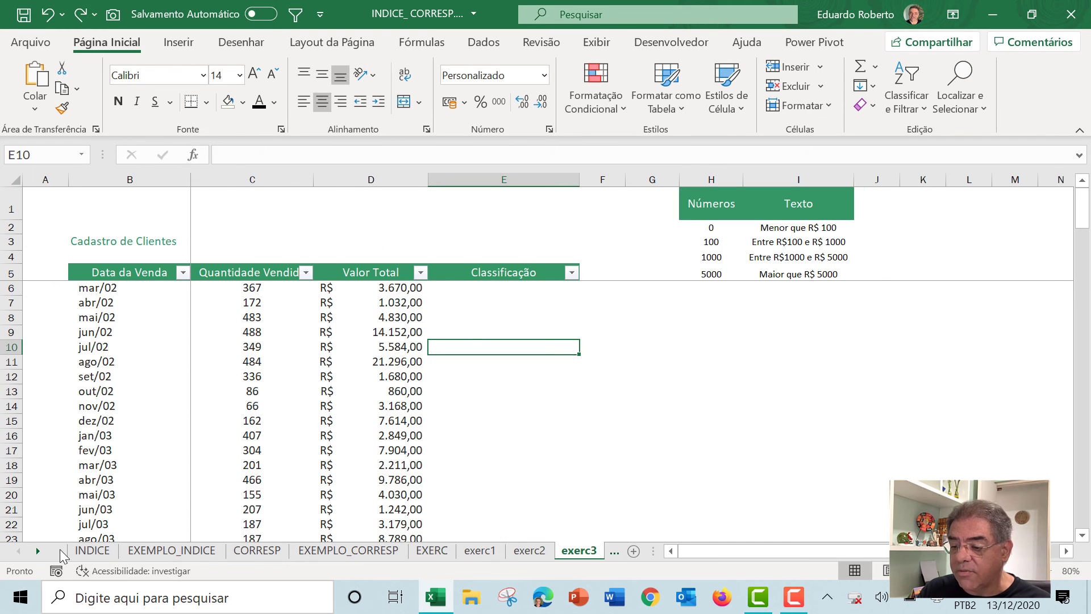
left_click(39, 549)
left_click(39, 549)
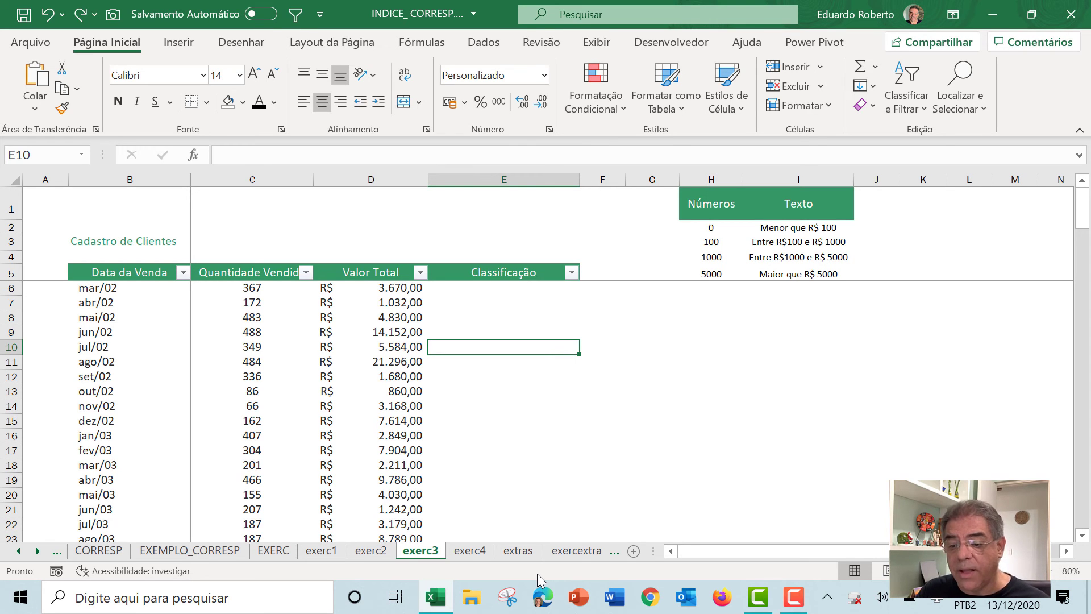
View the payroll exercise on the exercextra sheet, and open the extras sheet with the Cuidados and Vantagens lists
left_click(575, 551)
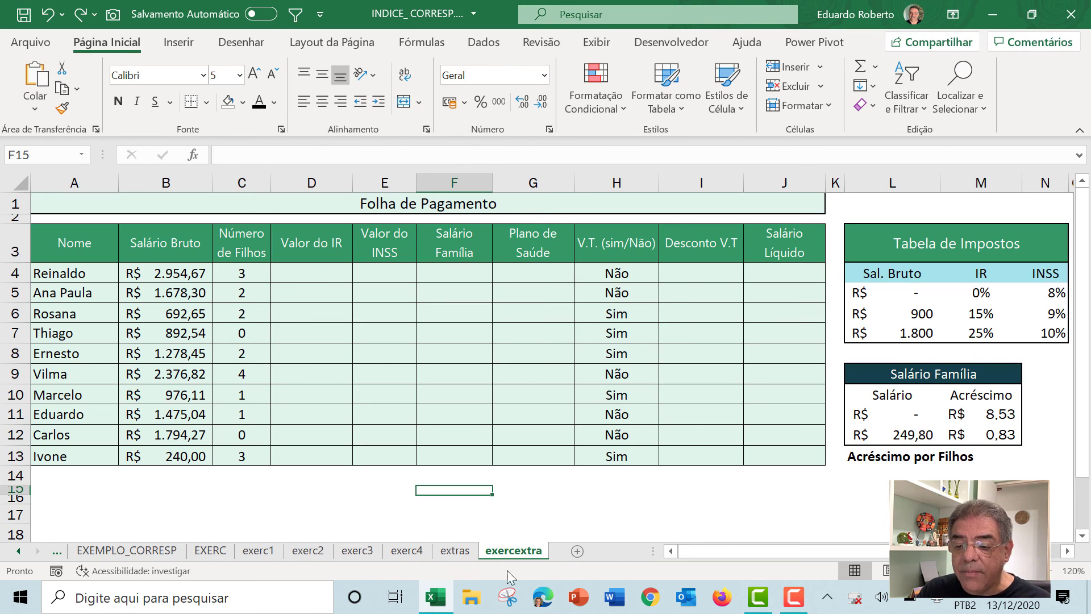
left_click(454, 552)
left_click(646, 475)
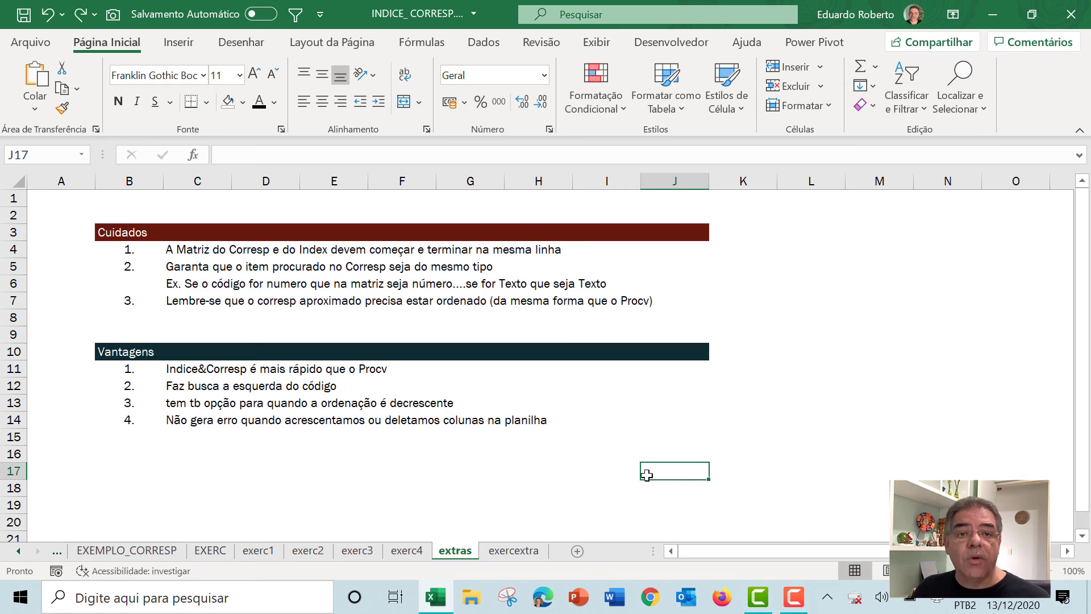